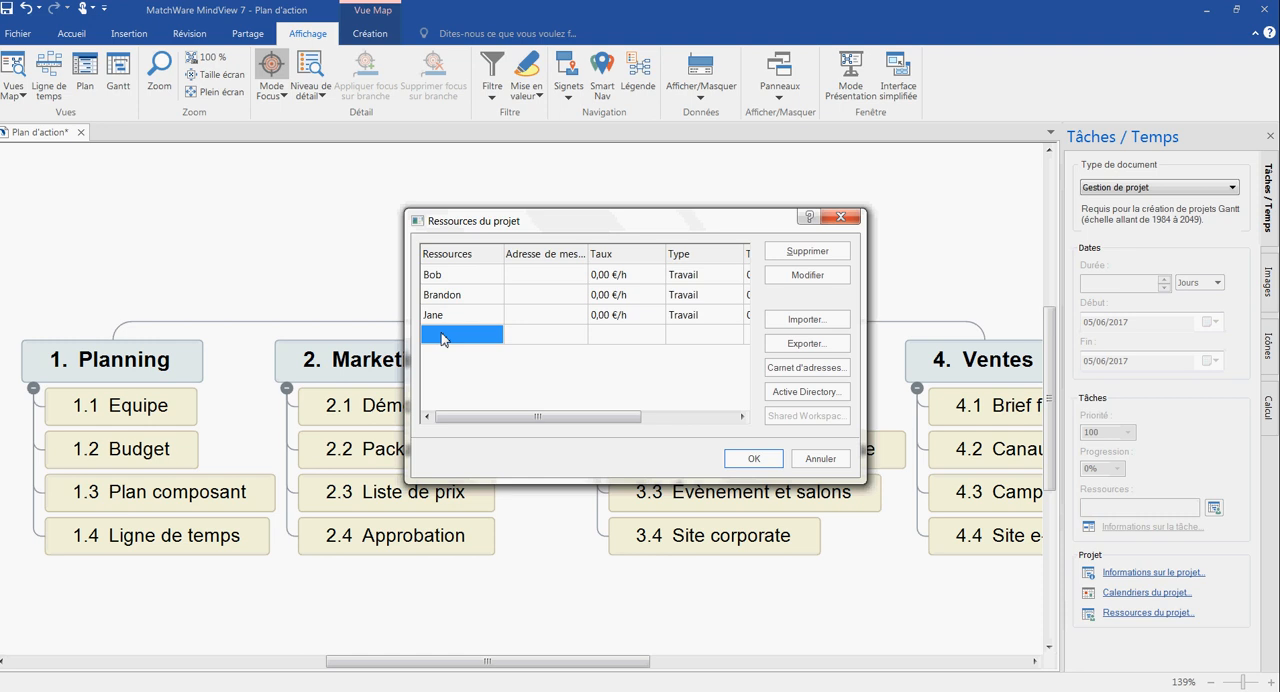
- Add the fourth person's name to the project resources and confirm the resource list
{"action": "type", "text": "Mark"}
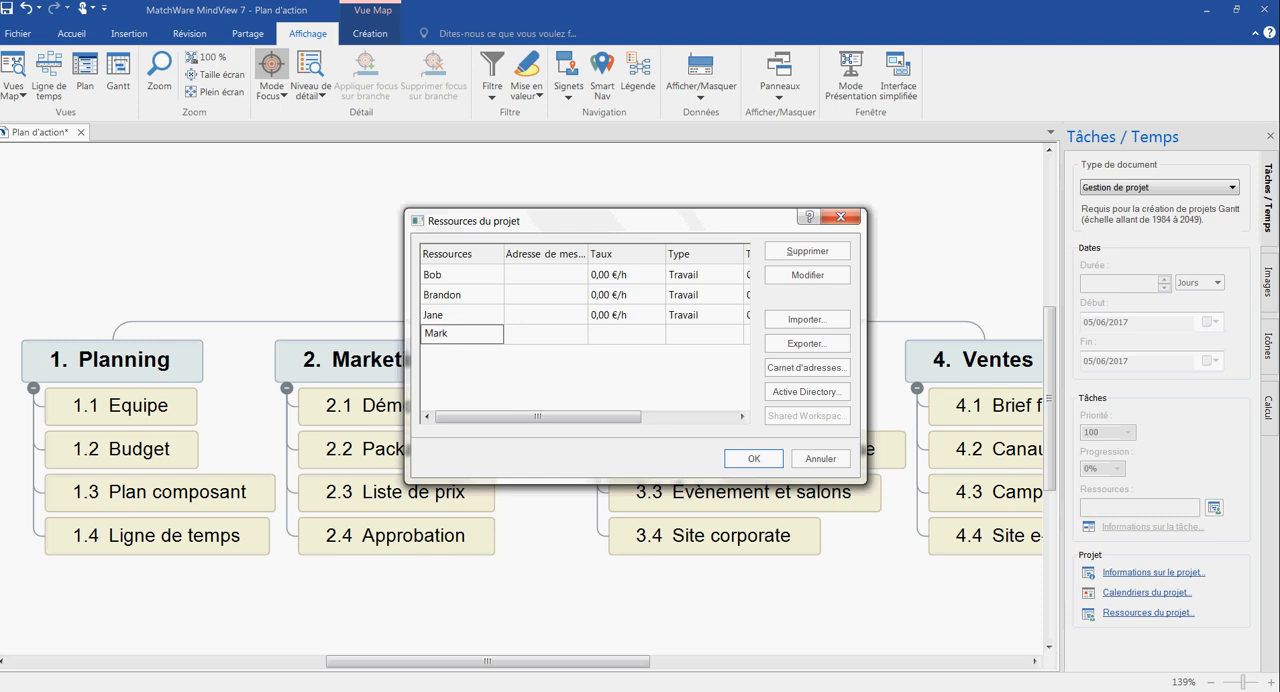
{"action": "key", "text": "Return"}
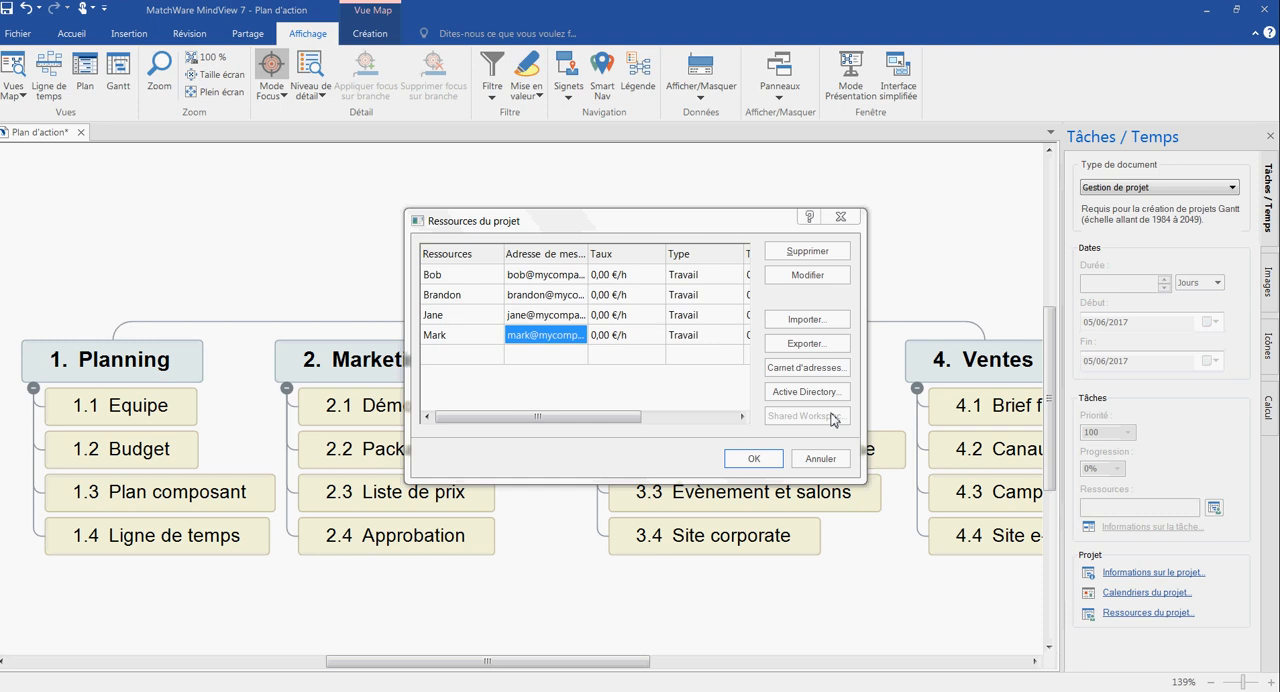
{"action": "left_click", "coordinate": [752, 458]}
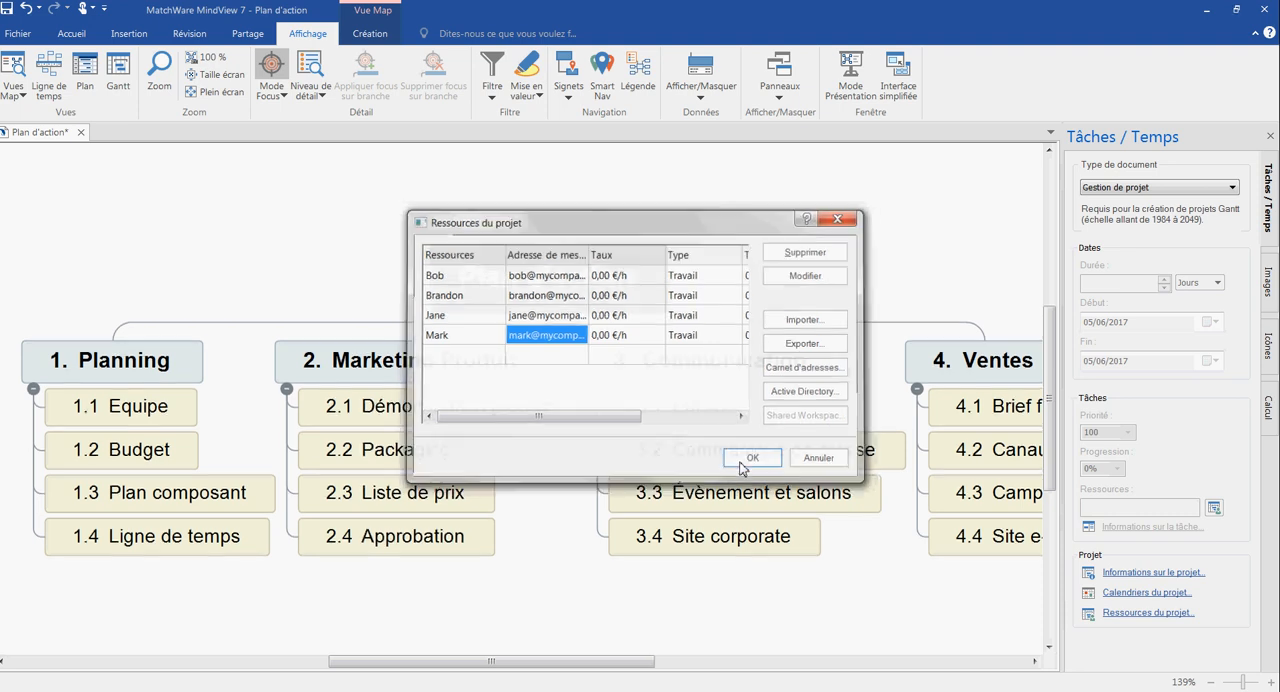
- Make 15 June 2017 a non-working day in the project calendar by clearing its working hours, and confirm the calendar settings
{"action": "left_click", "coordinate": [1163, 594]}
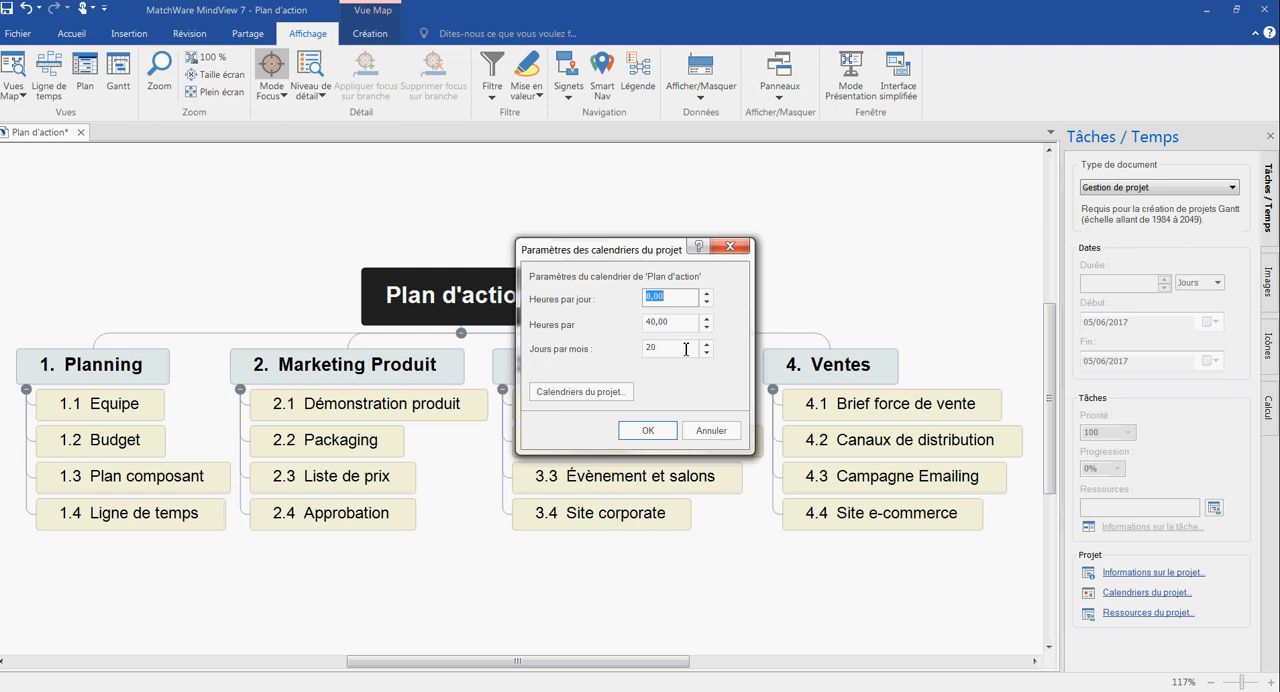
{"action": "left_click", "coordinate": [566, 393]}
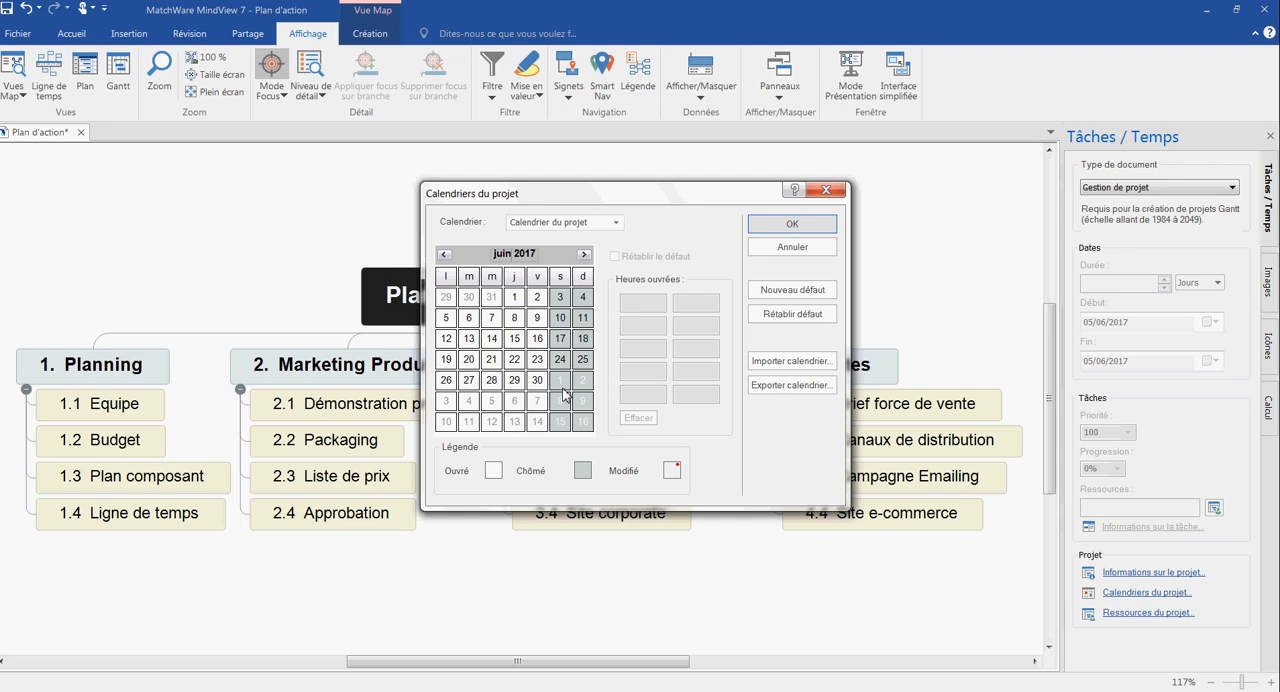
{"action": "left_click", "coordinate": [515, 339]}
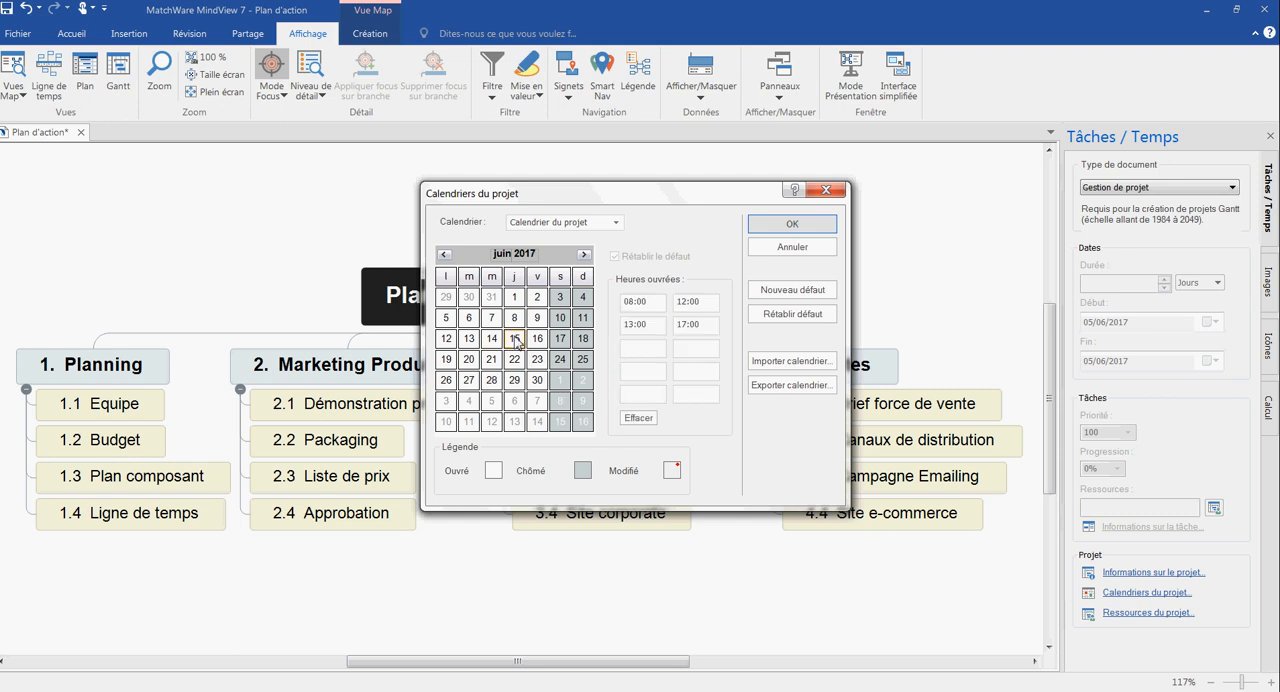
{"action": "left_click", "coordinate": [641, 423]}
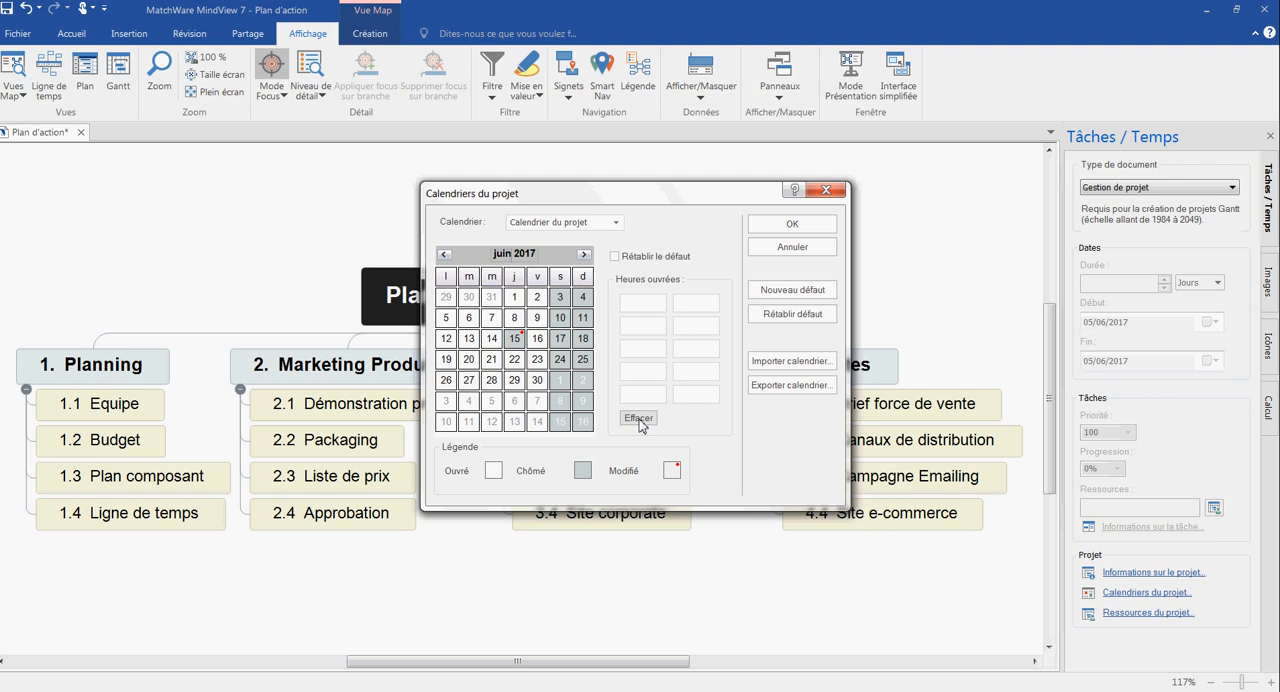
{"action": "left_click", "coordinate": [616, 223]}
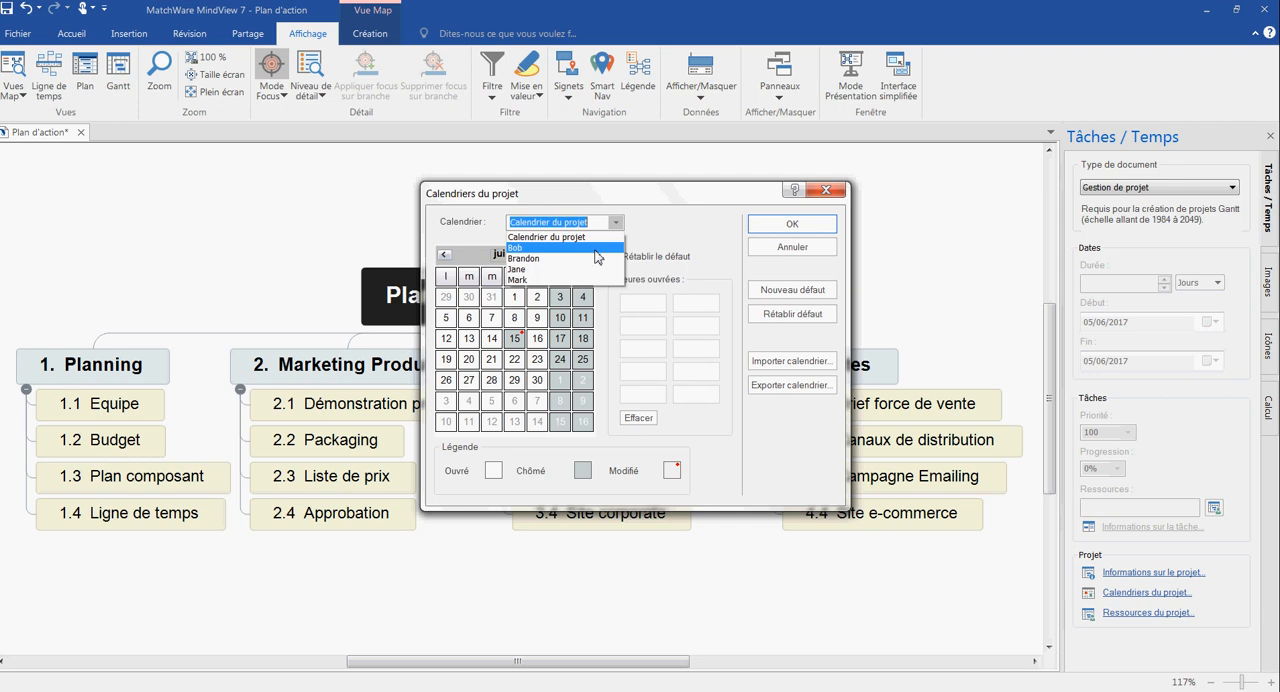
{"action": "left_click", "coordinate": [800, 223]}
{"action": "left_click", "coordinate": [800, 223]}
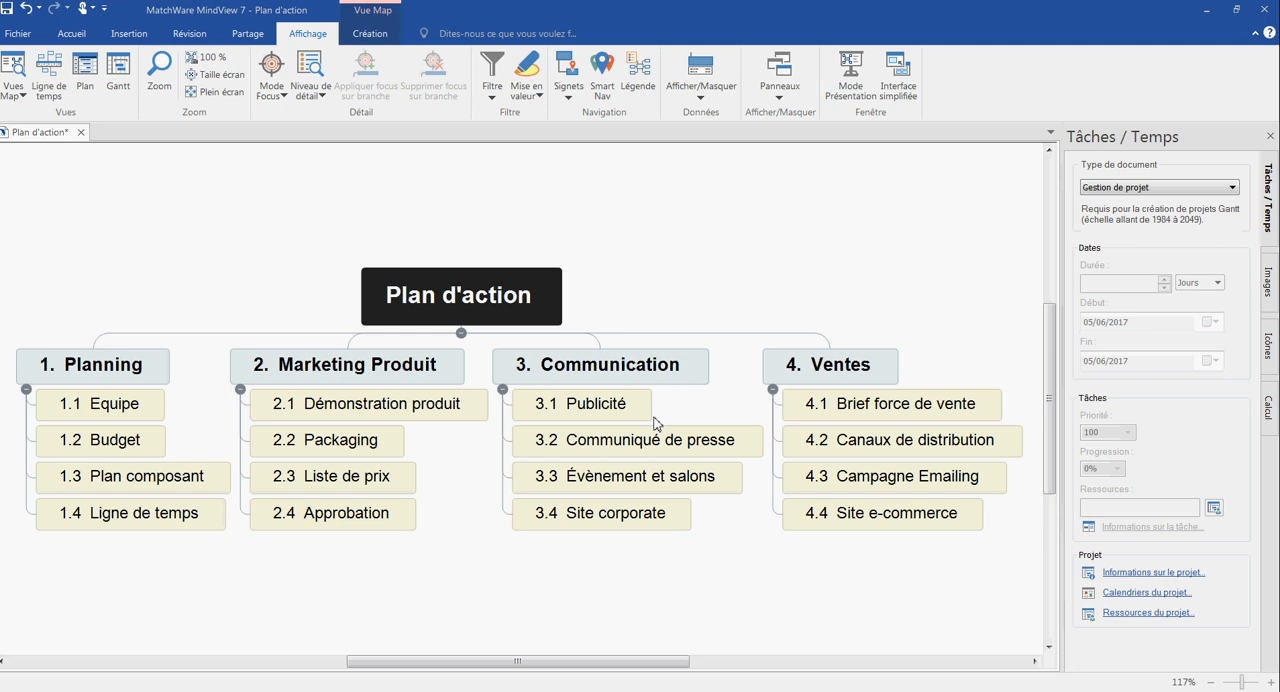
- Set the duration of task 1.1 Equipe to 7 days, with its start on 05/06/2017
{"action": "left_click", "coordinate": [137, 412]}
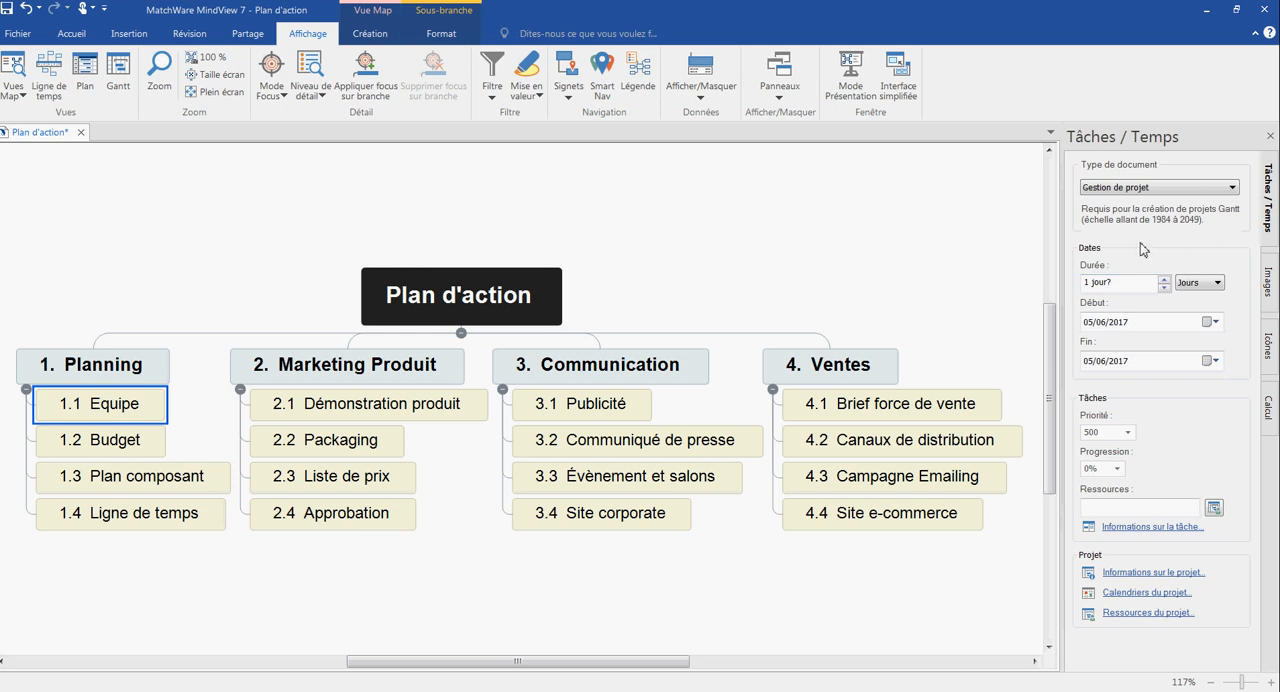
{"action": "left_click", "coordinate": [1163, 280]}
{"action": "left_click", "coordinate": [1164, 281]}
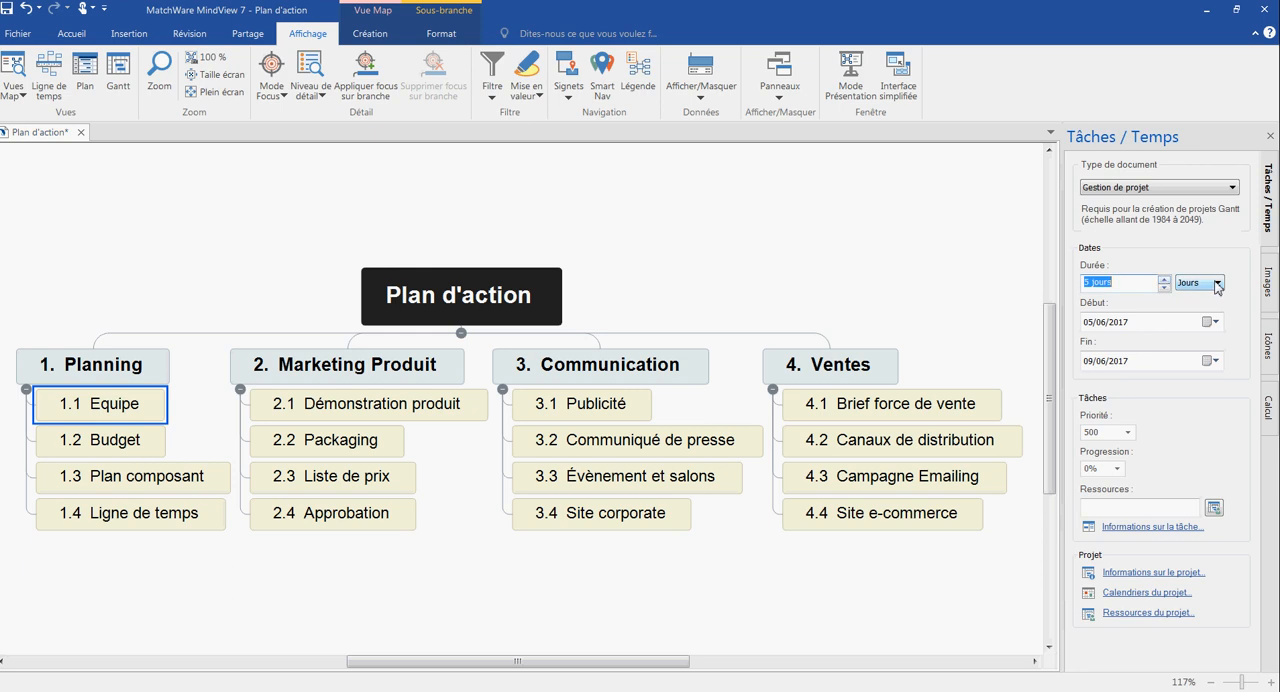
{"action": "left_click", "coordinate": [1217, 283]}
{"action": "left_click", "coordinate": [1217, 284]}
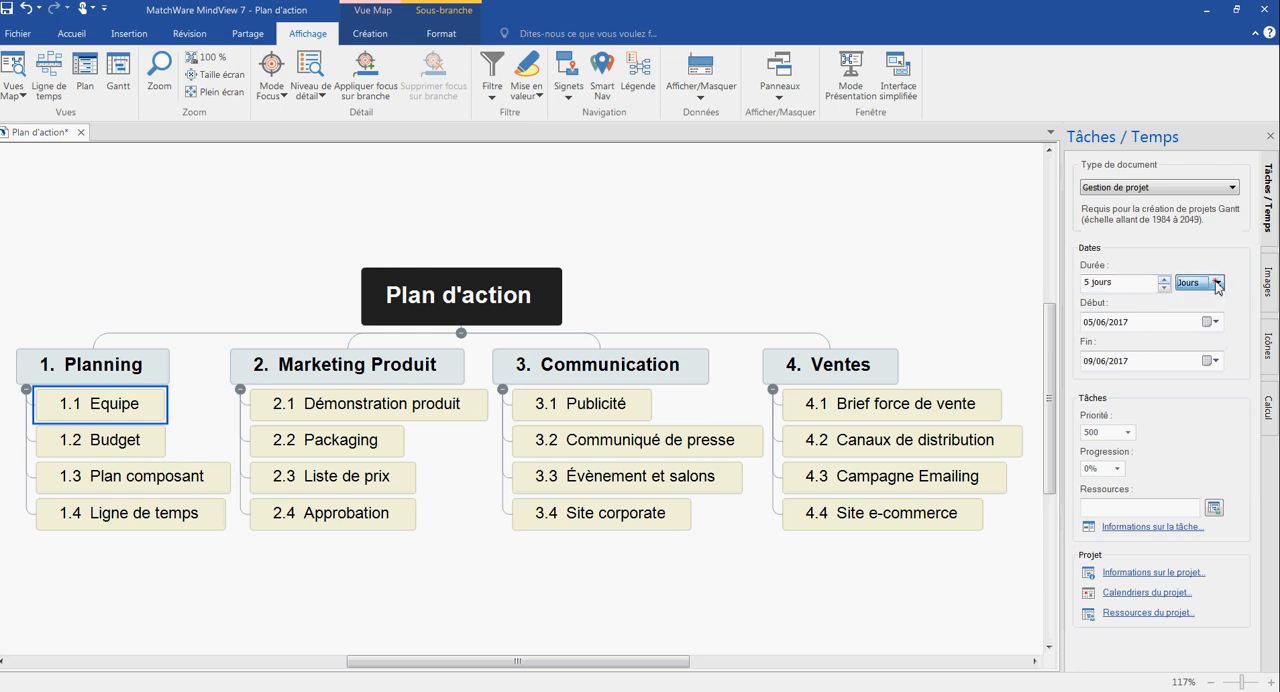
{"action": "left_click", "coordinate": [1210, 321]}
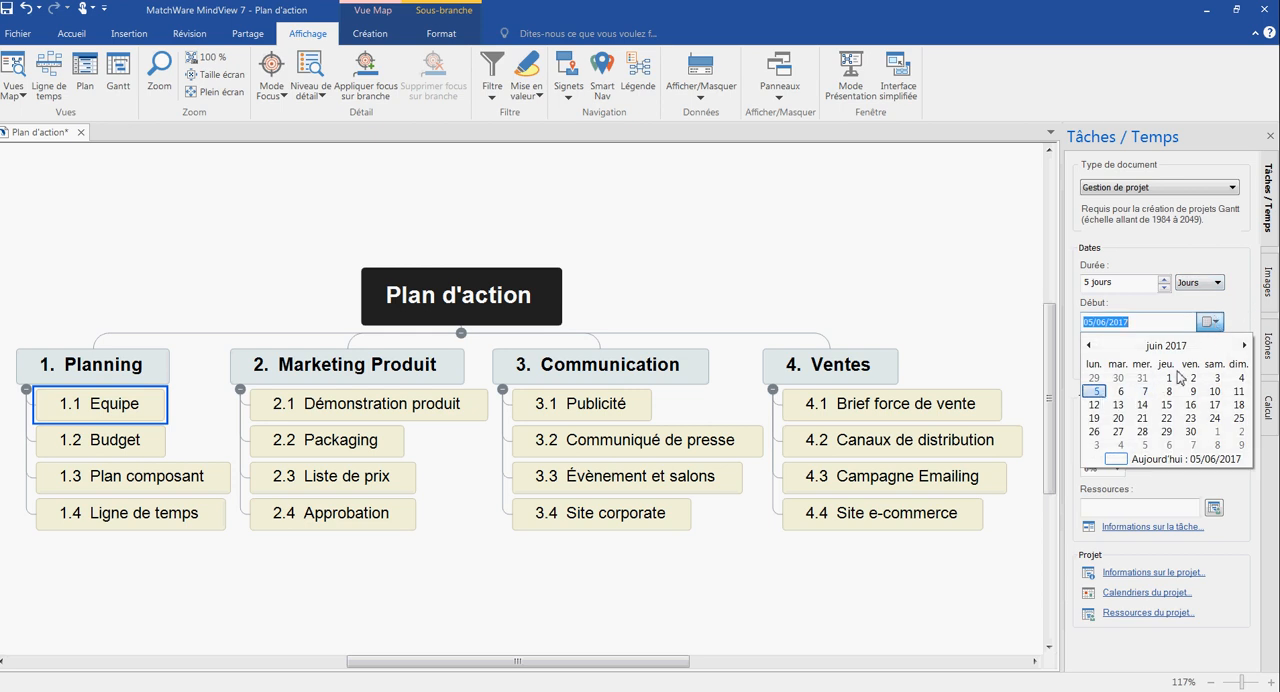
{"action": "left_click", "coordinate": [1228, 300]}
{"action": "left_click", "coordinate": [1164, 281]}
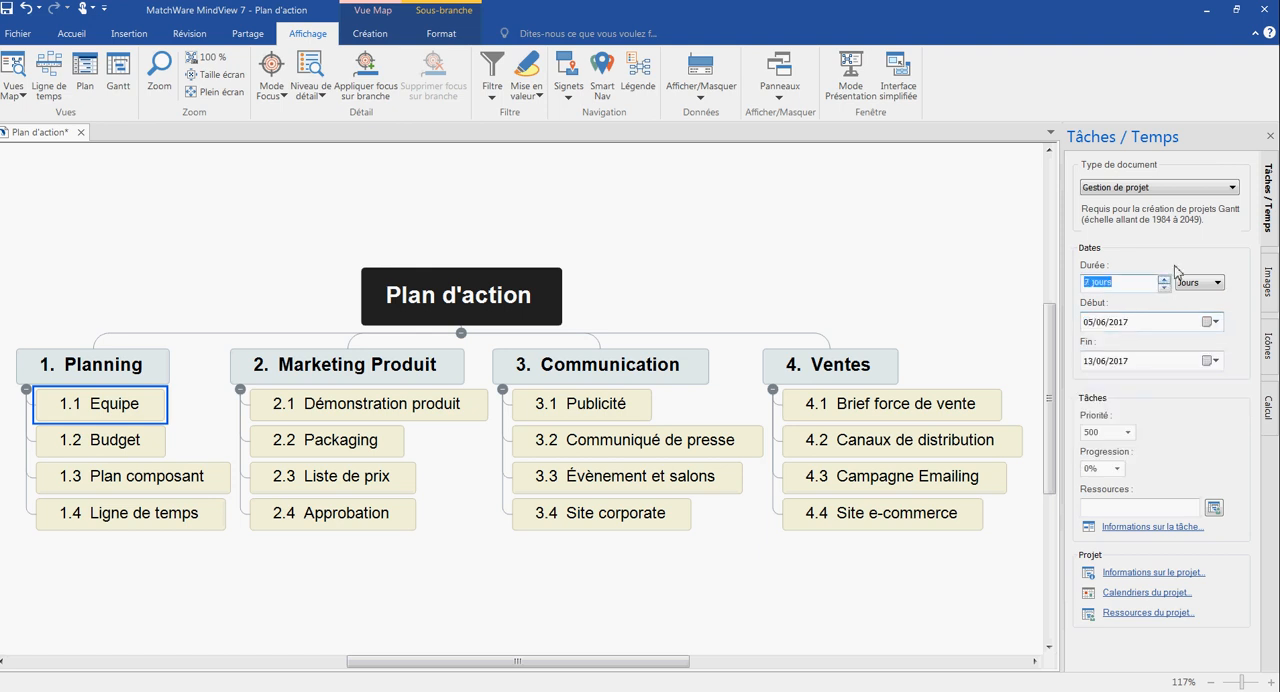
{"action": "left_click", "coordinate": [1182, 260]}
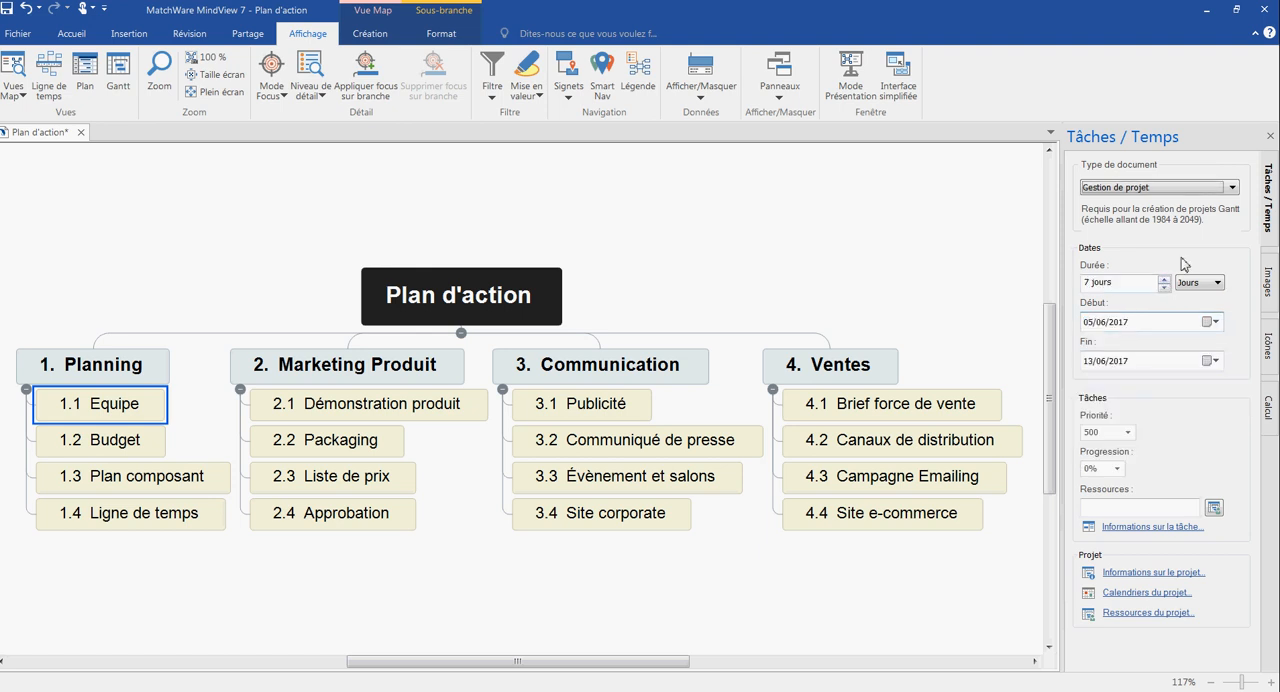
- Set the end date of task 1.1 Equipe to 15/06/2017 and adjust its duration to 8 days
{"action": "left_click", "coordinate": [1215, 361]}
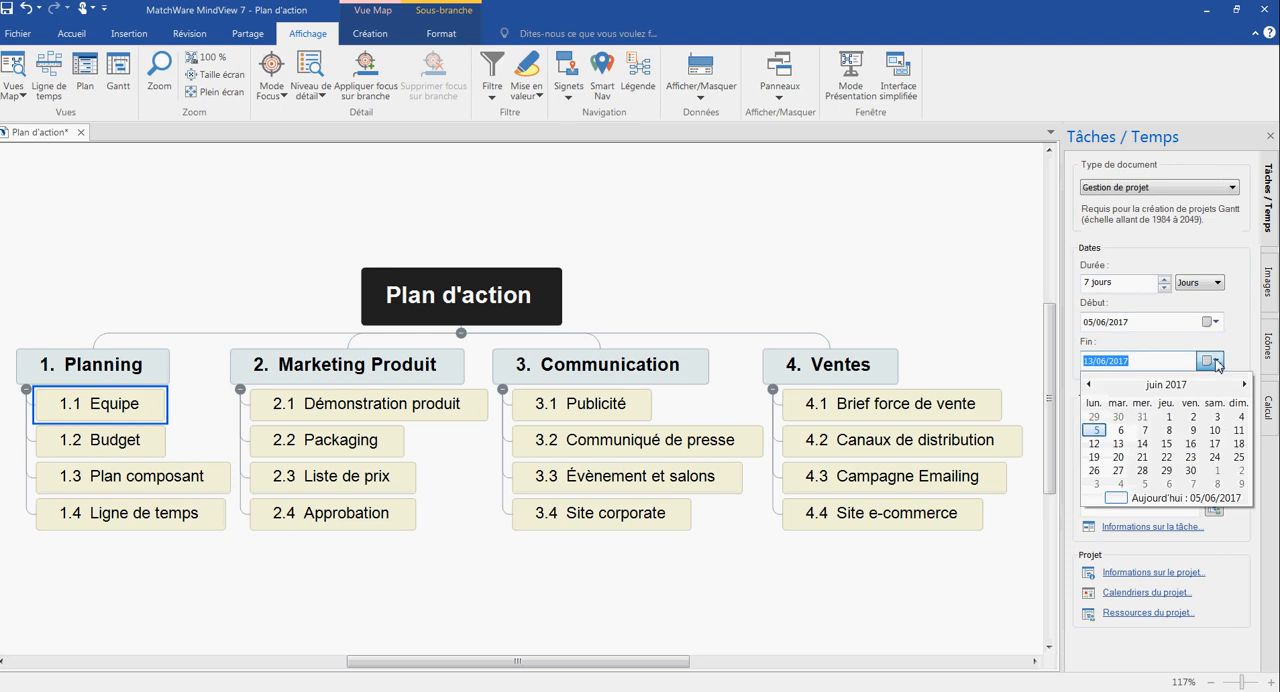
{"action": "left_click", "coordinate": [1166, 444]}
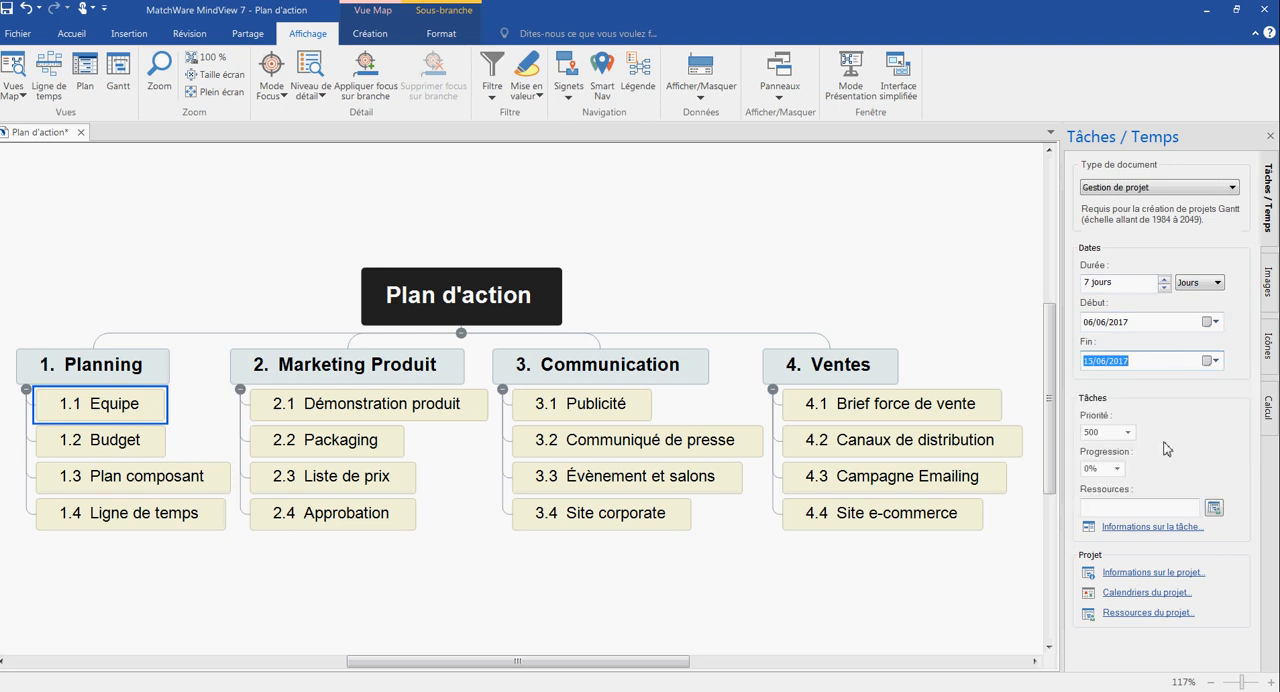
{"action": "left_click", "coordinate": [1165, 286]}
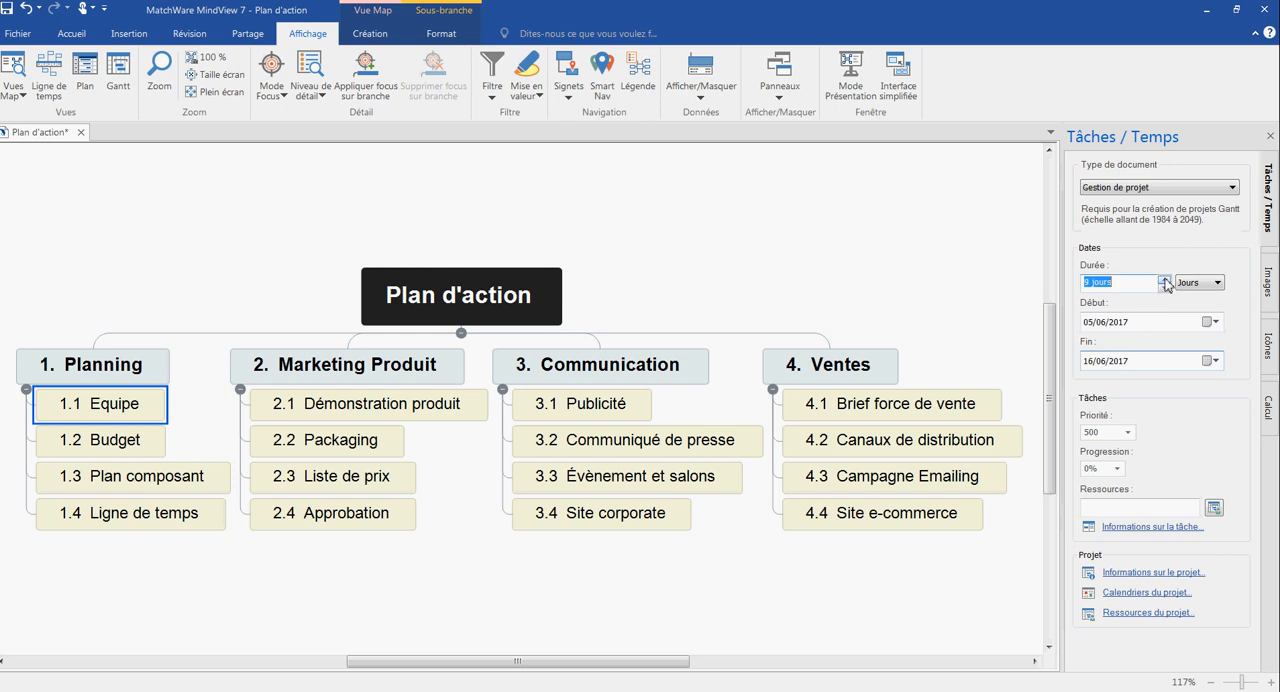
{"action": "left_click", "coordinate": [1165, 289]}
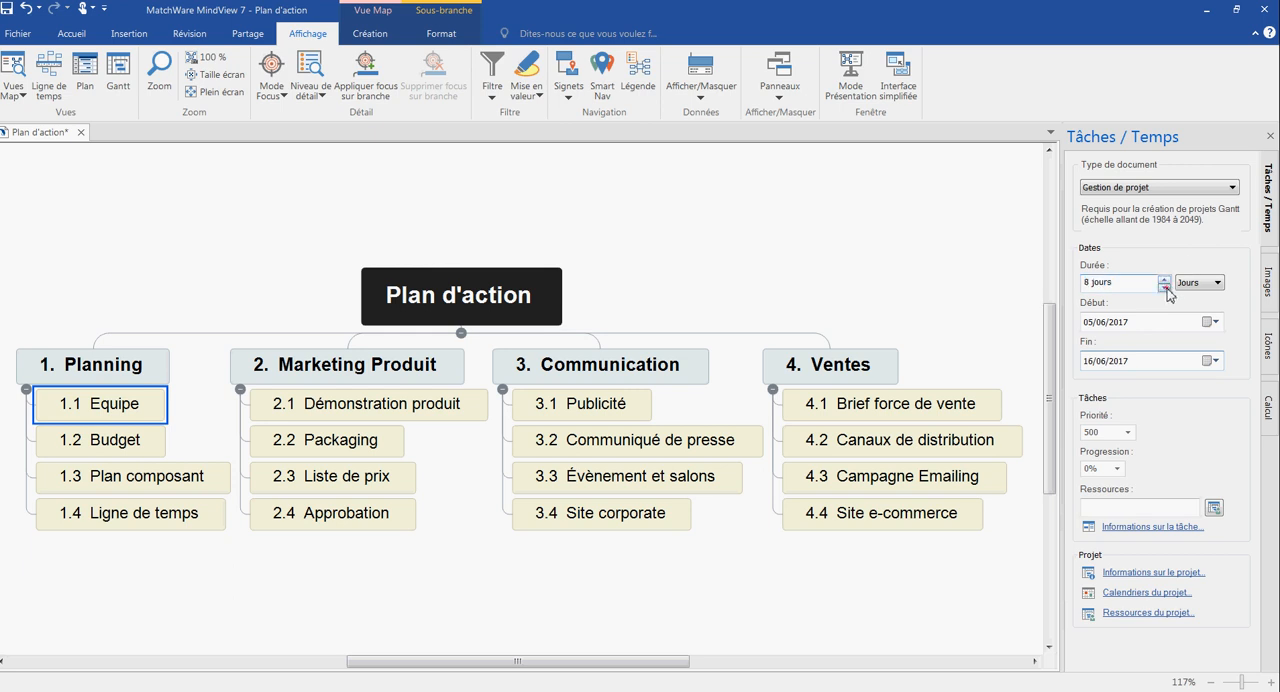
{"action": "left_click", "coordinate": [1213, 258]}
- Set the progress of task 1.1 Equipe to 30% and assign the first listed project resource to it
{"action": "left_click", "coordinate": [1118, 469]}
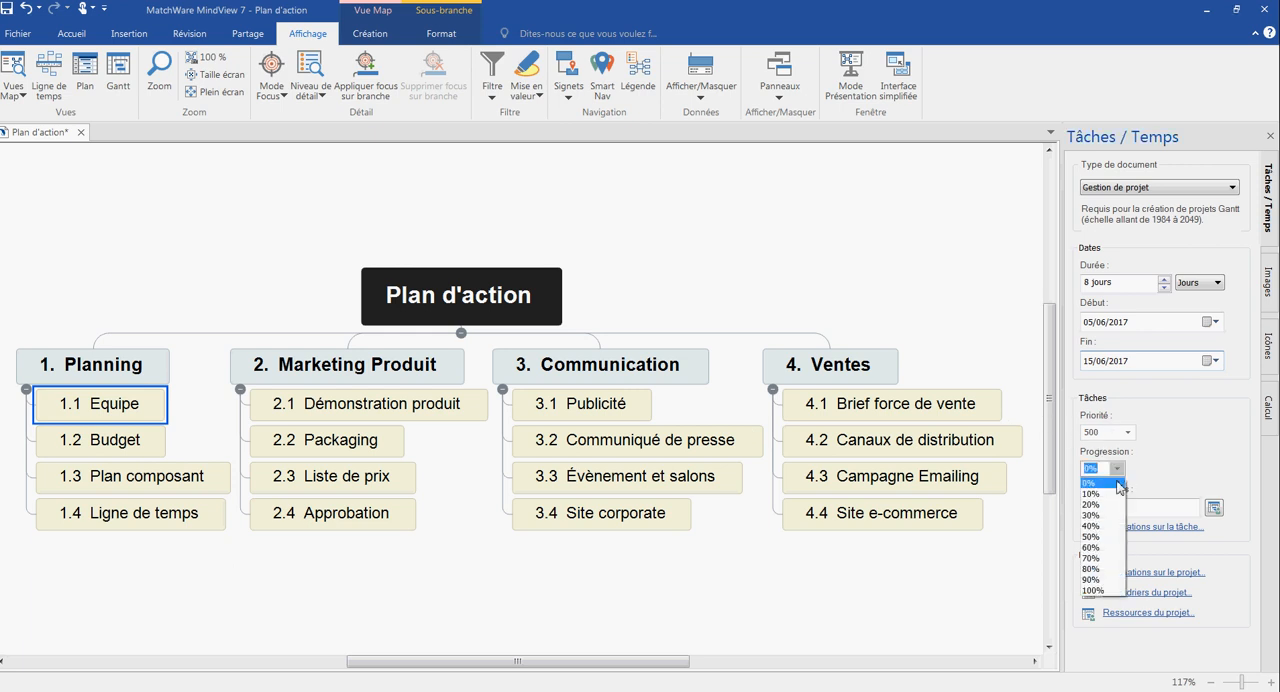
{"action": "left_click", "coordinate": [1110, 521]}
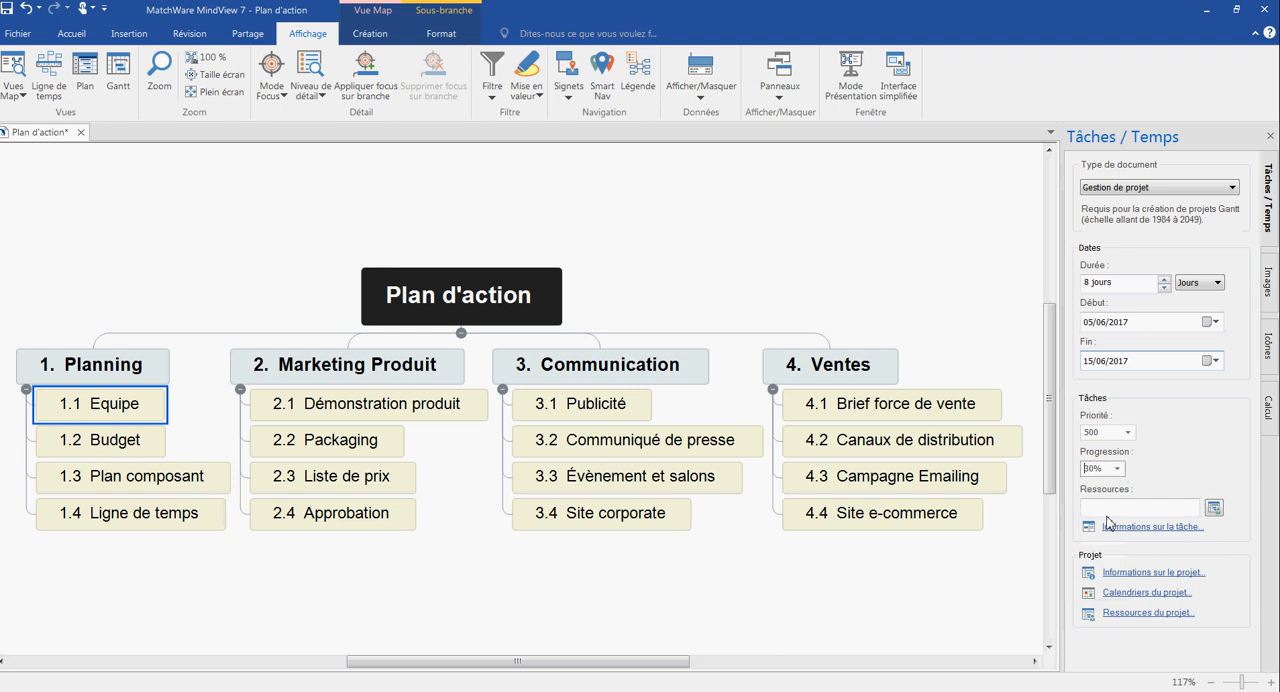
{"action": "left_click", "coordinate": [1212, 512]}
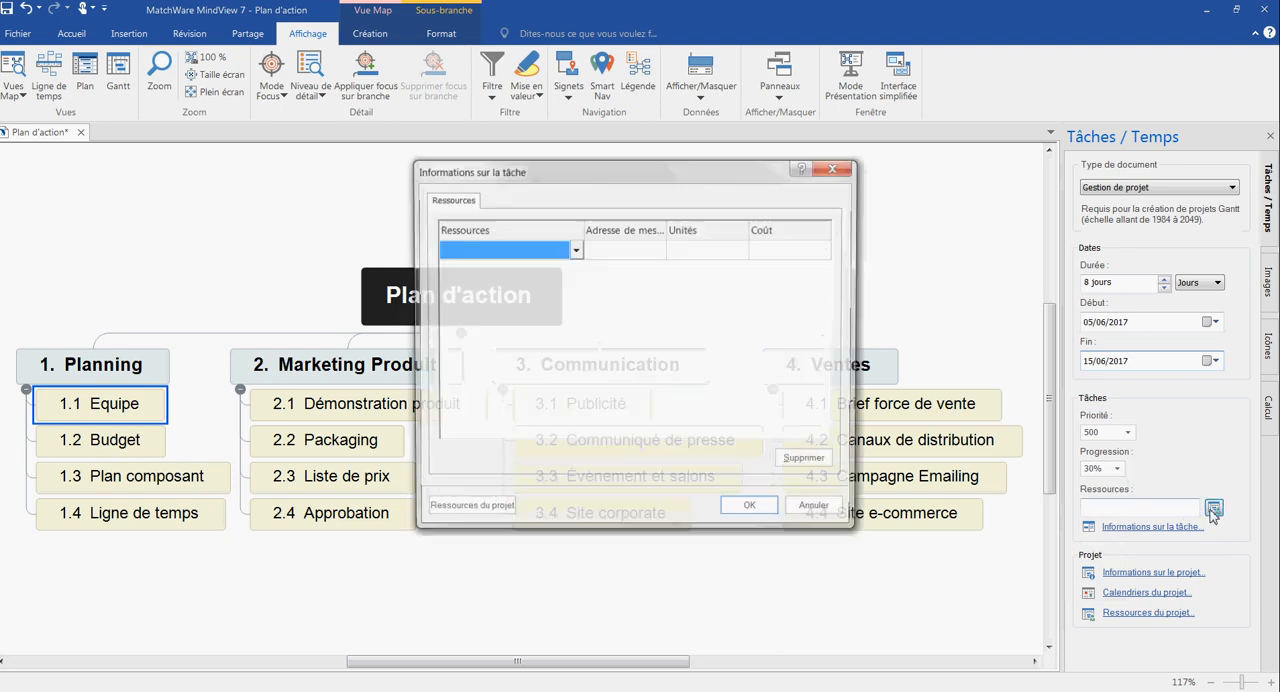
{"action": "left_click", "coordinate": [574, 250]}
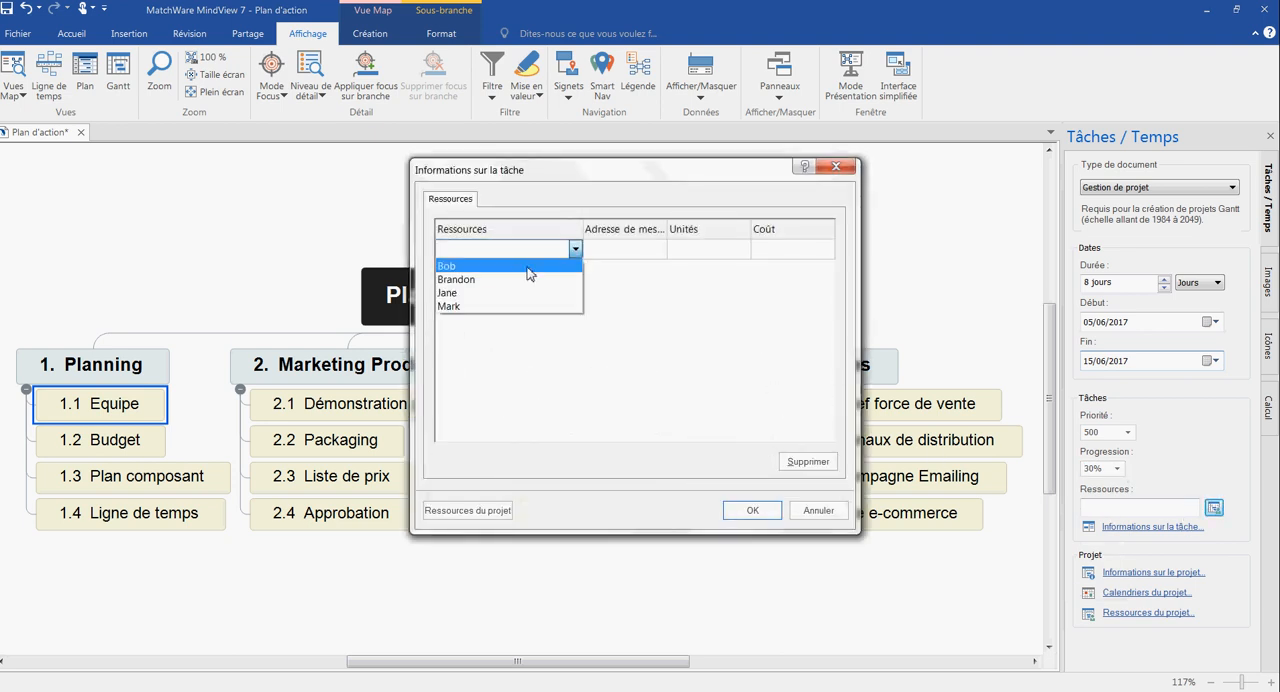
{"action": "left_click", "coordinate": [520, 267]}
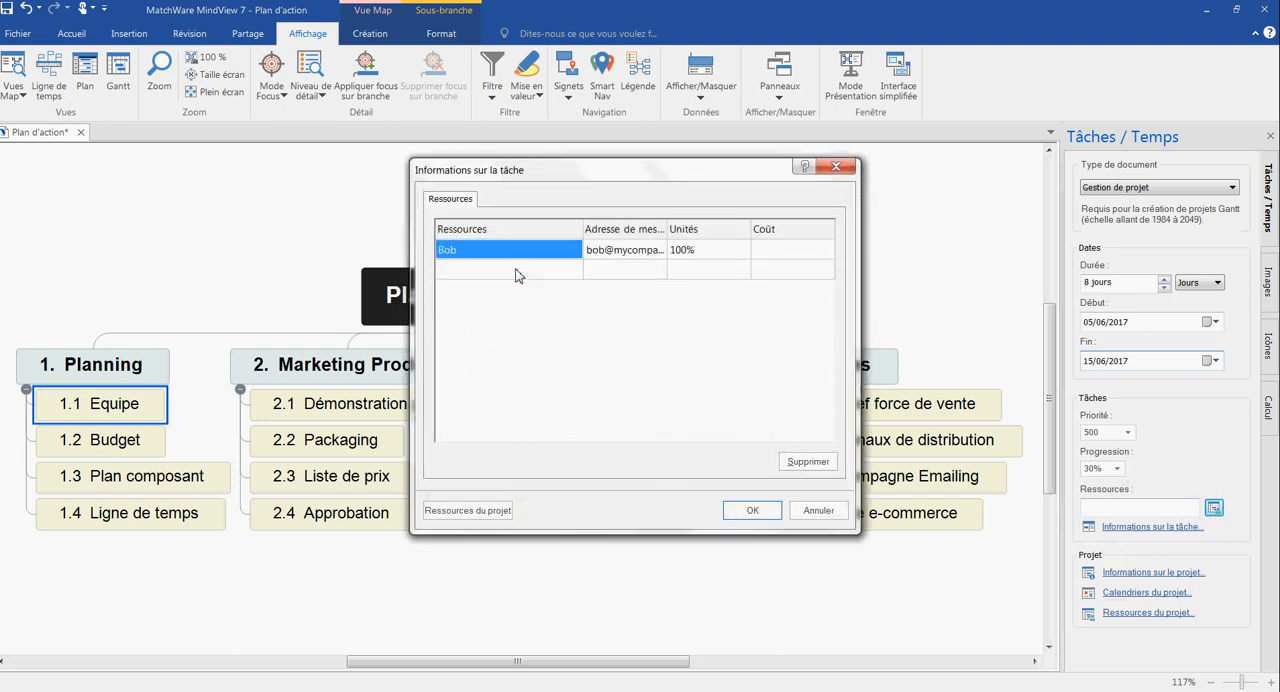
{"action": "left_click", "coordinate": [755, 511]}
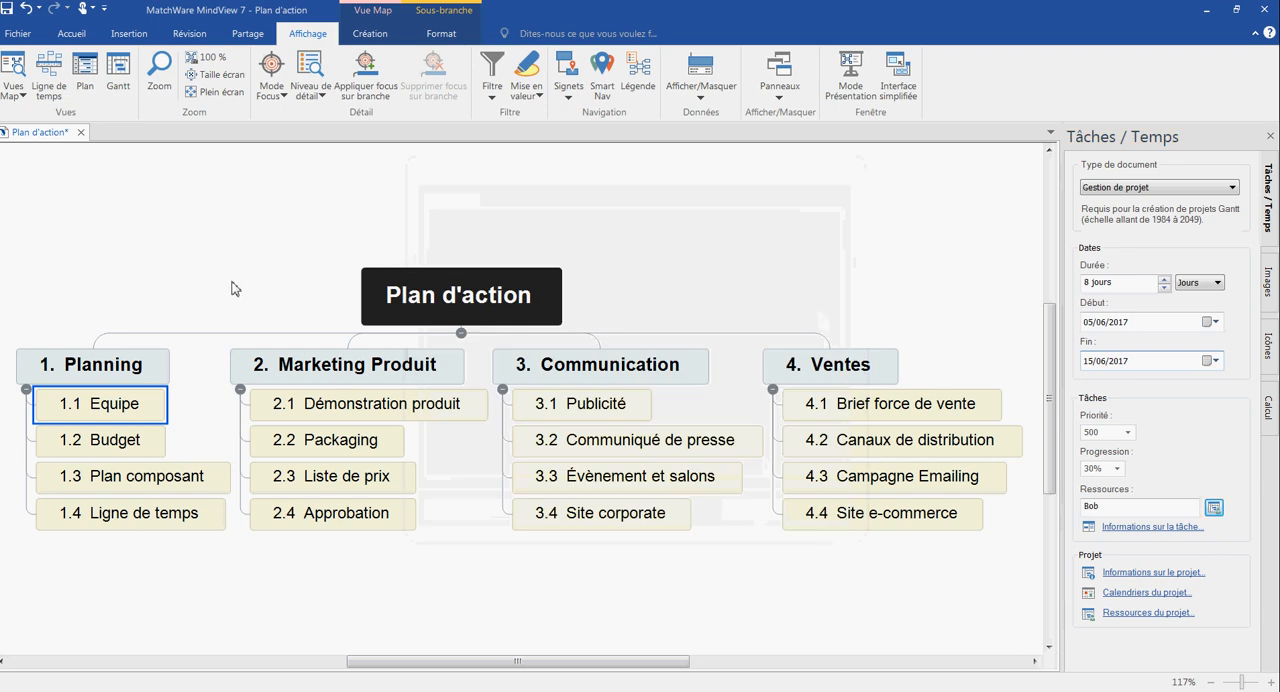
- Show the start/end dates, progress and resources beneath the 1.1 Equipe branch in the map
{"action": "right_click", "coordinate": [134, 399]}
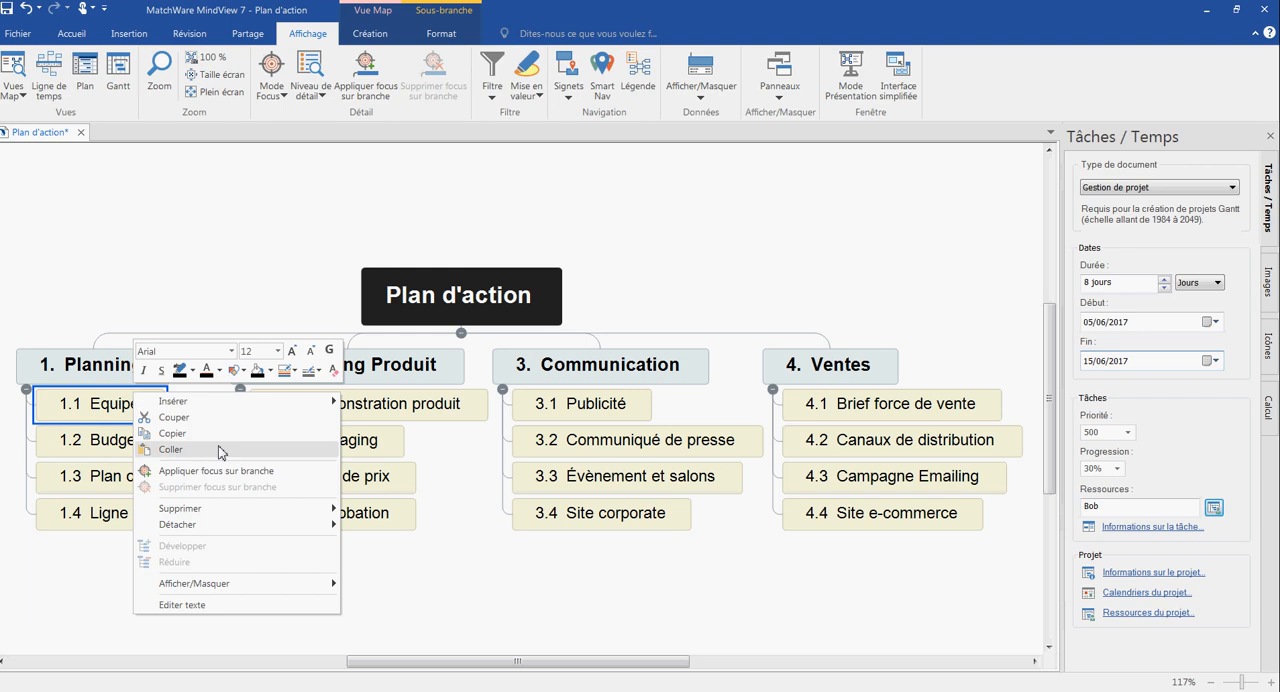
{"action": "mouse_move", "coordinate": [222, 589]}
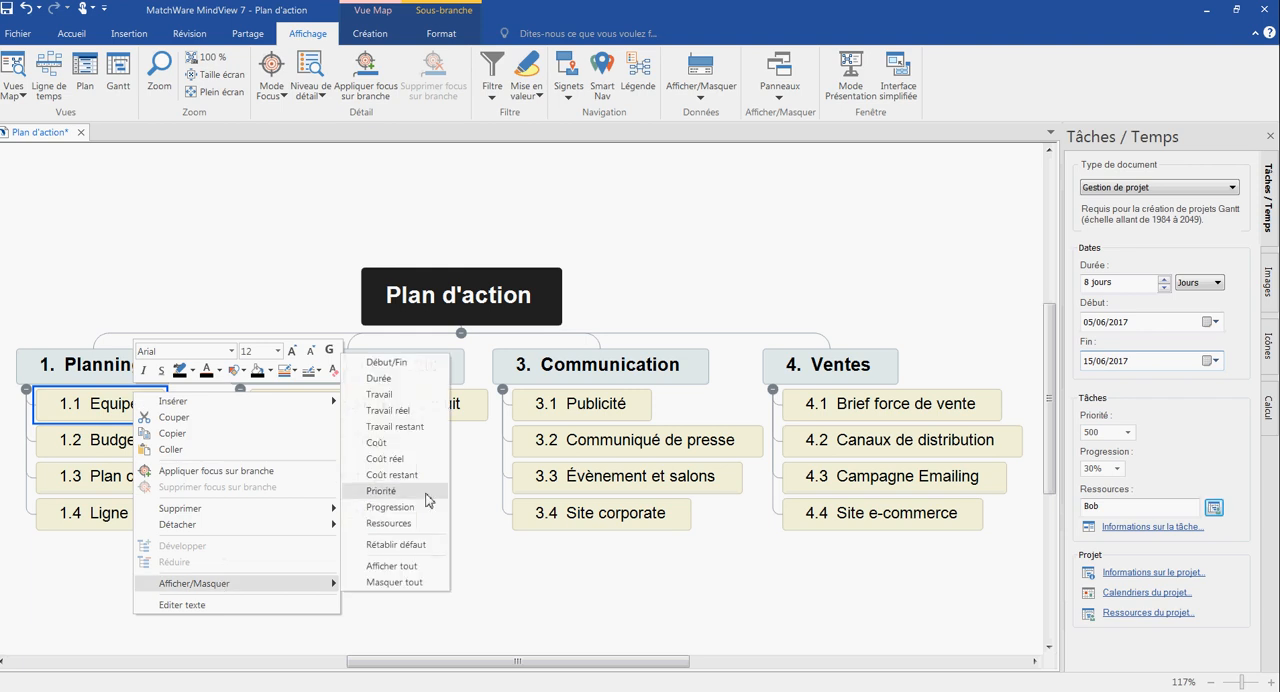
{"action": "left_click", "coordinate": [407, 370]}
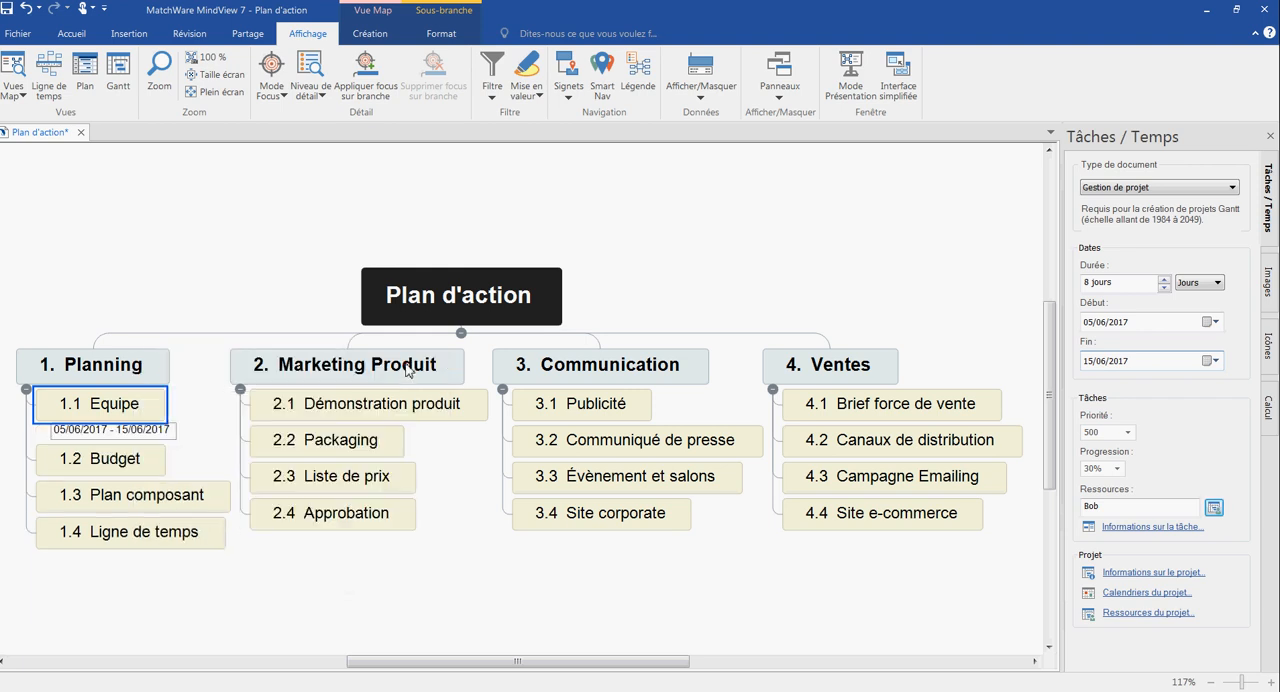
{"action": "right_click", "coordinate": [141, 416]}
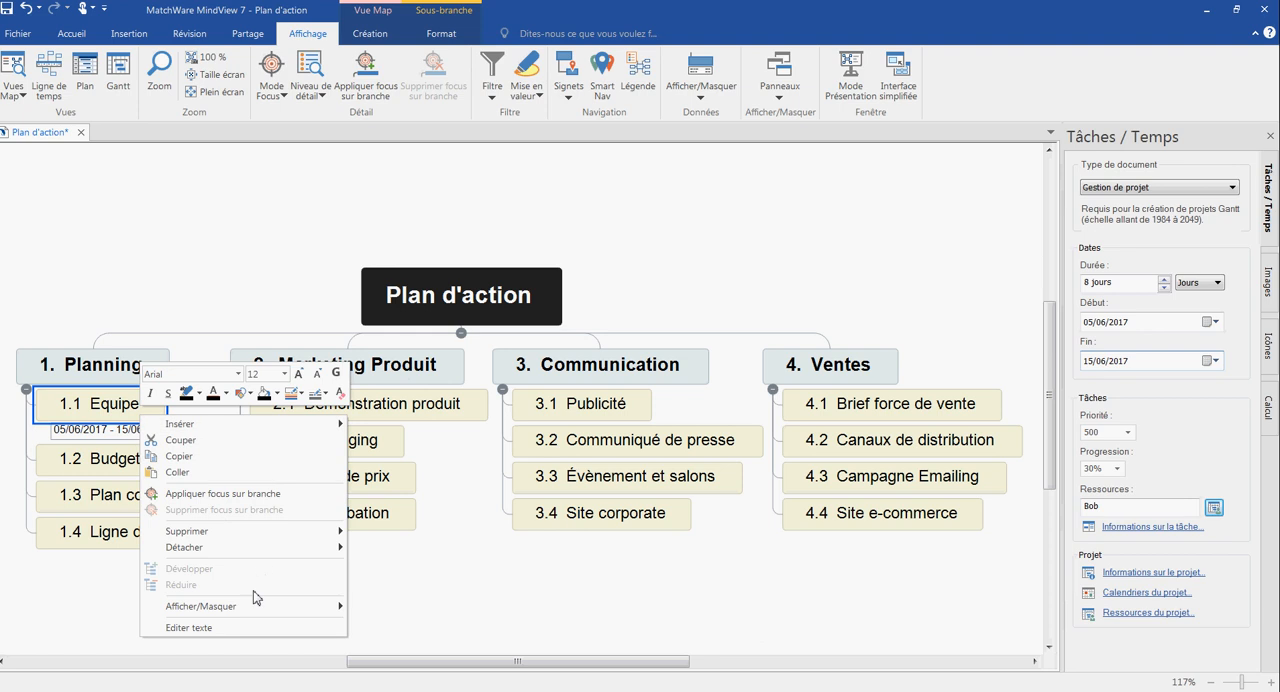
{"action": "mouse_move", "coordinate": [251, 606]}
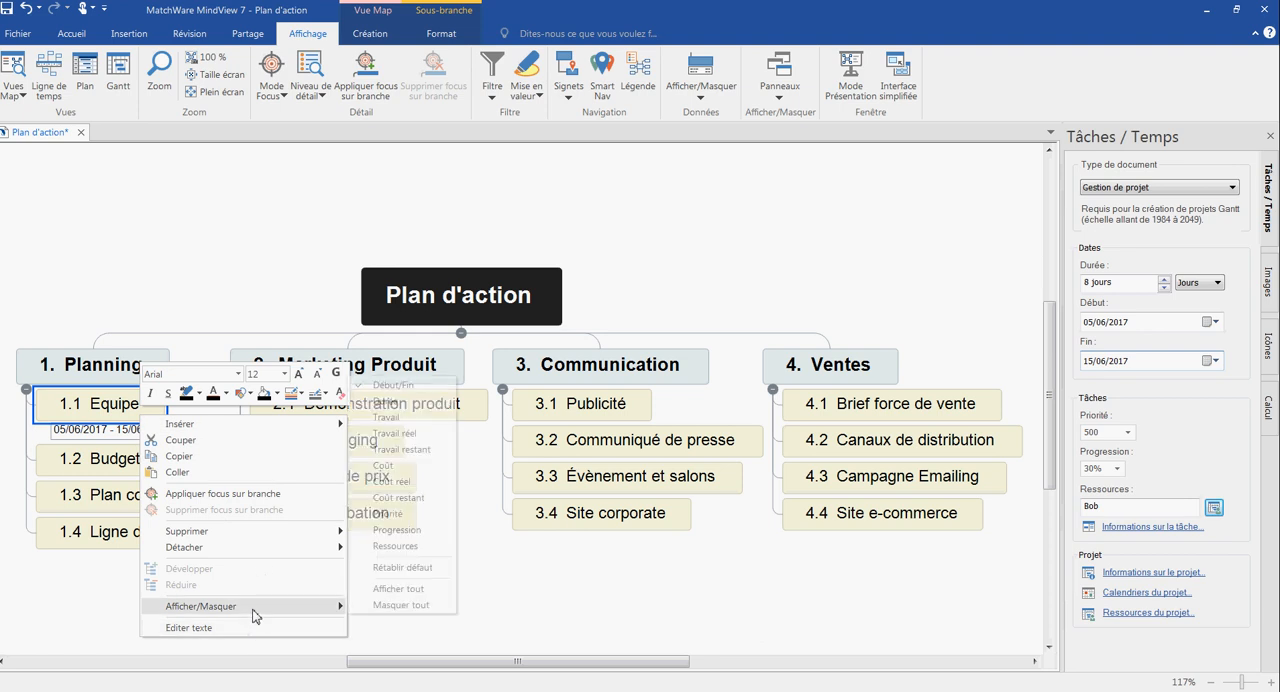
{"action": "left_click", "coordinate": [405, 530]}
{"action": "right_click", "coordinate": [139, 403]}
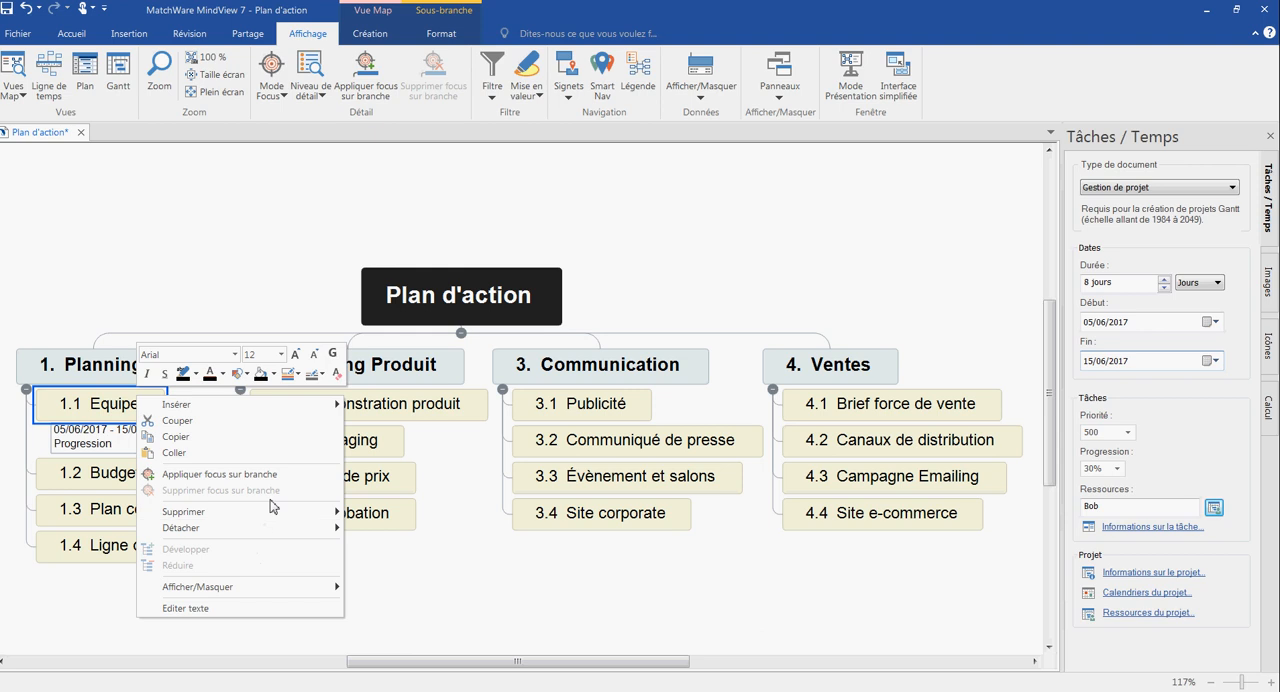
{"action": "mouse_move", "coordinate": [334, 596]}
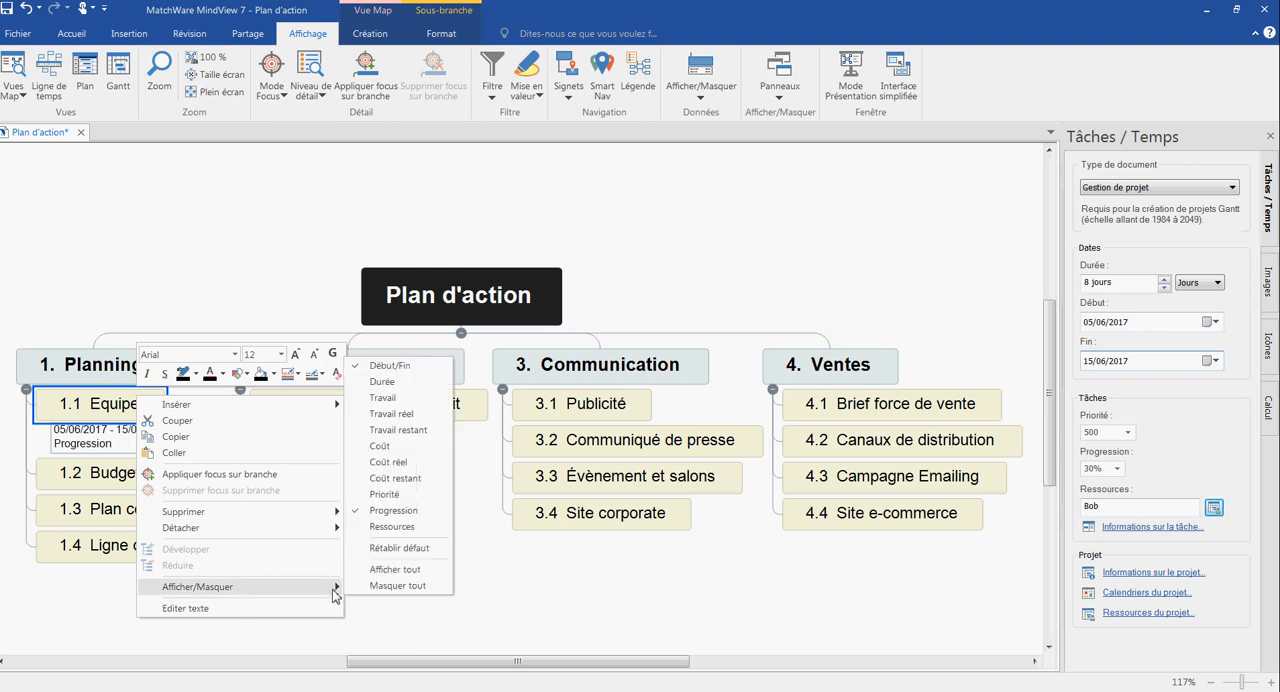
{"action": "left_click", "coordinate": [401, 527]}
{"action": "left_click", "coordinate": [404, 564]}
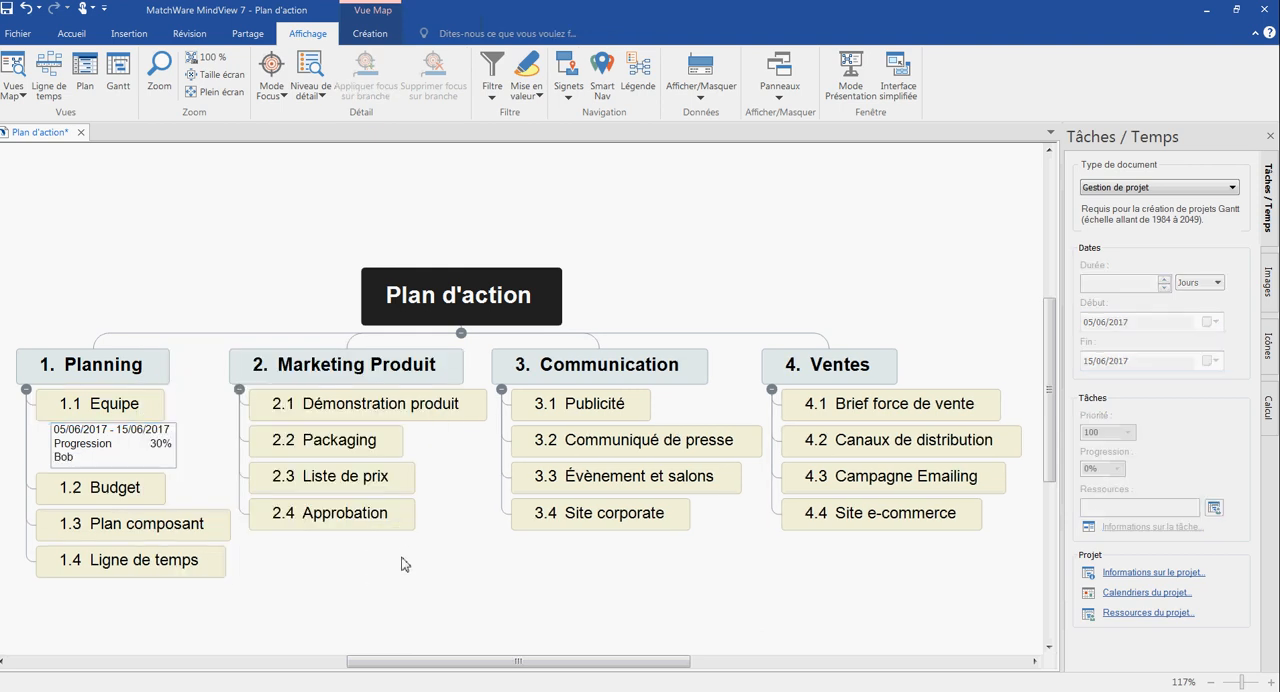
- Set task 1.2 Budget to a duration of 5 days starting on 16/06/2017
{"action": "left_click", "coordinate": [128, 485]}
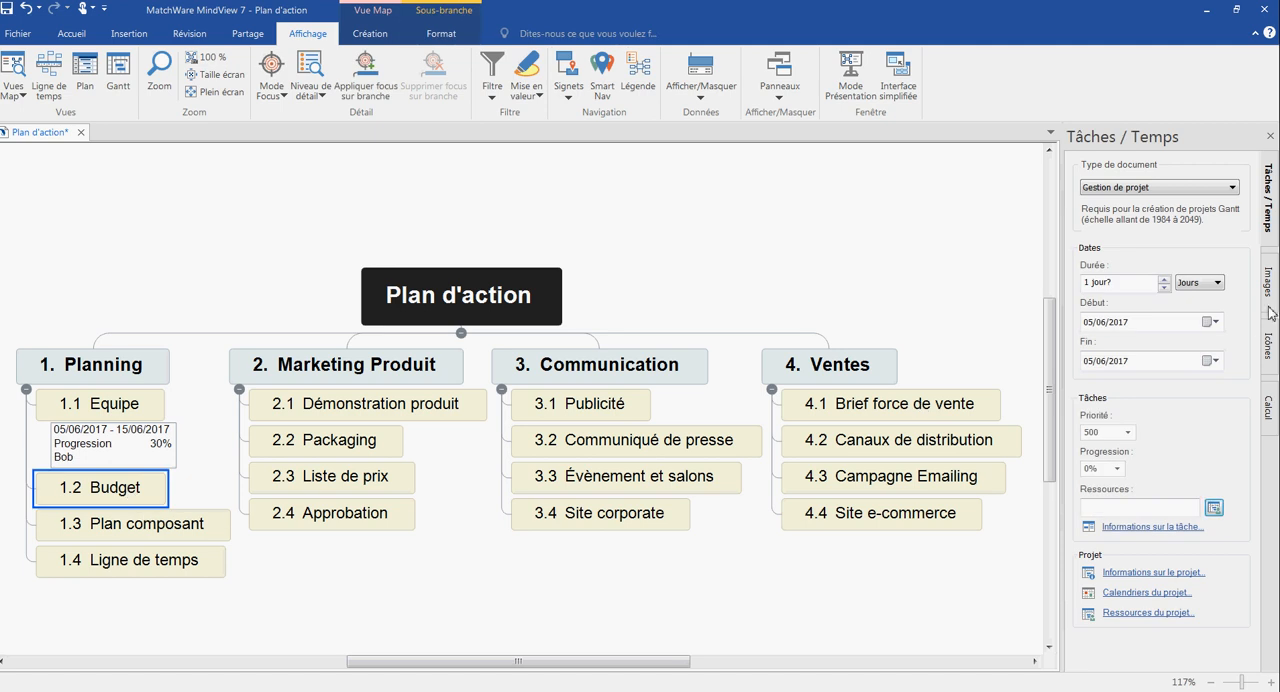
{"action": "left_click", "coordinate": [1163, 280]}
{"action": "left_click", "coordinate": [1163, 280]}
{"action": "left_click", "coordinate": [1163, 280]}
{"action": "left_click", "coordinate": [1163, 280]}
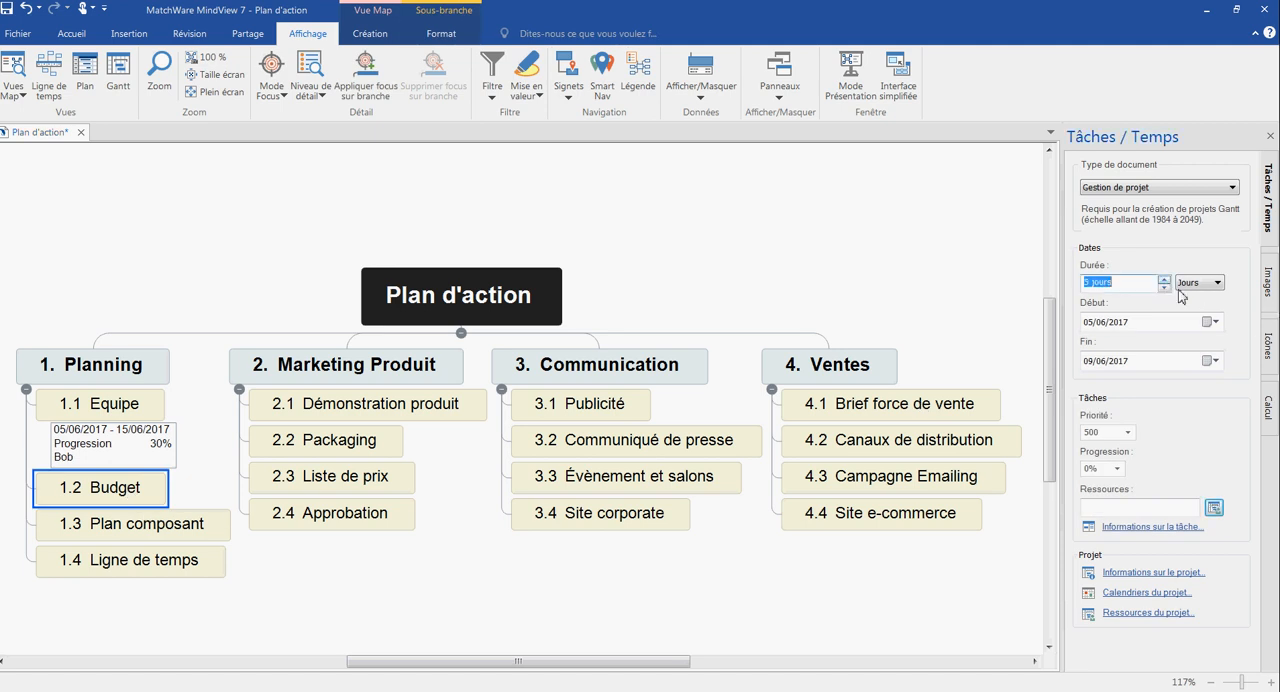
{"action": "left_click", "coordinate": [1216, 322]}
{"action": "left_click", "coordinate": [1168, 411]}
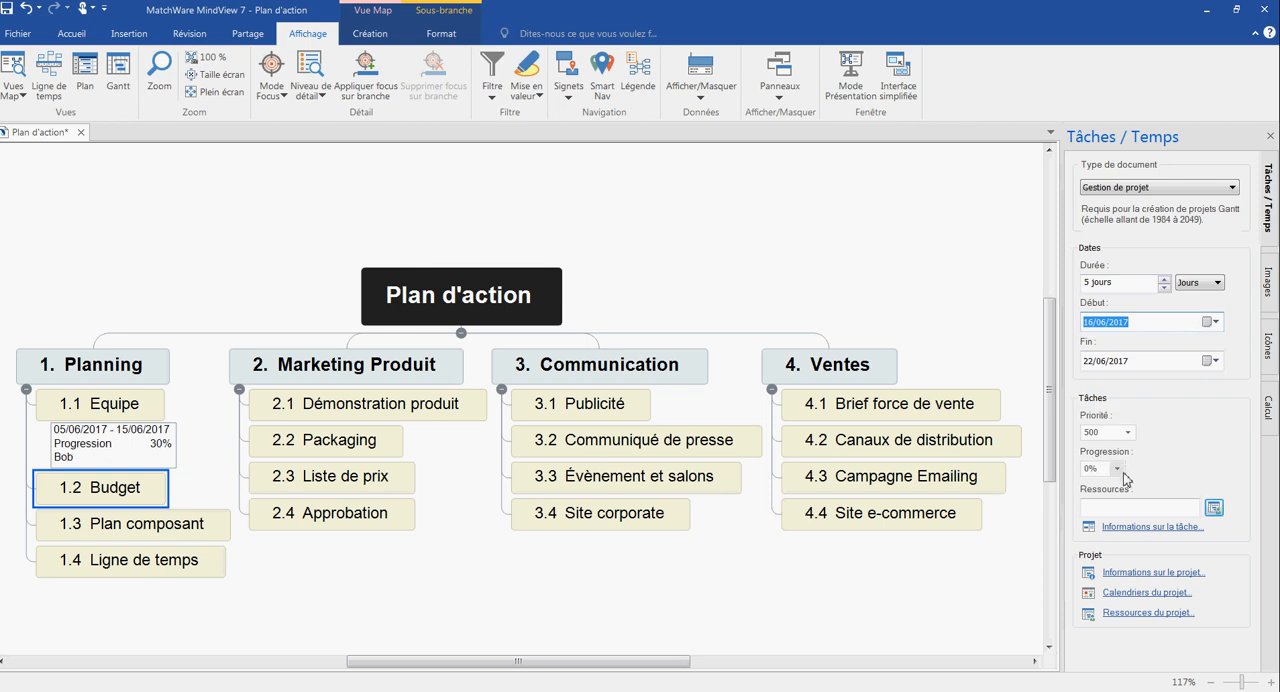
- Assign the first listed project resource to task 1.2 Budget
{"action": "left_click", "coordinate": [1213, 508]}
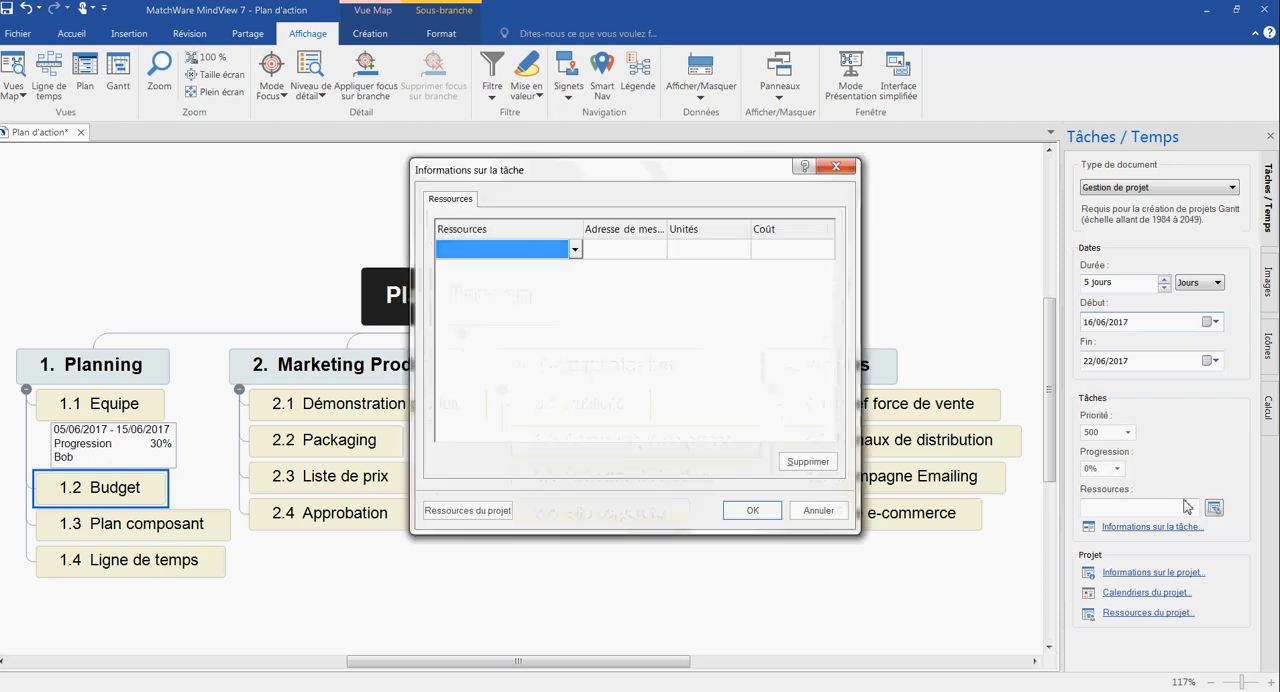
{"action": "left_click", "coordinate": [575, 249]}
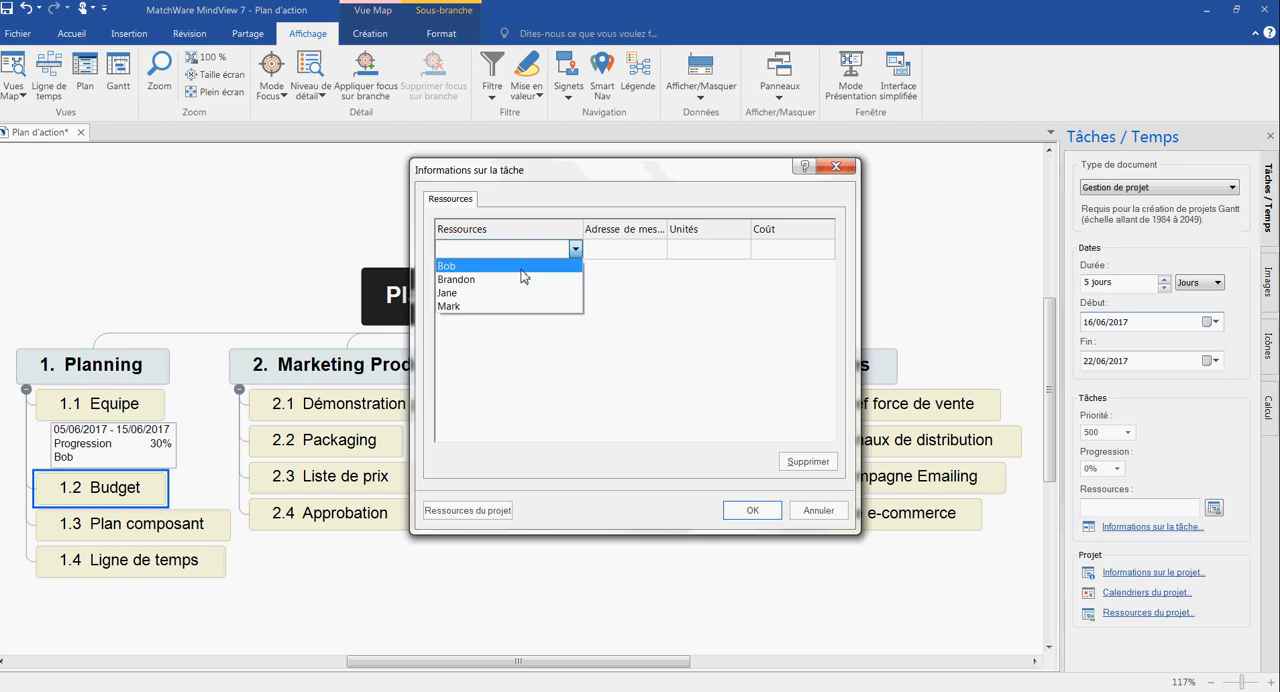
{"action": "left_click", "coordinate": [528, 262]}
{"action": "left_click", "coordinate": [745, 508]}
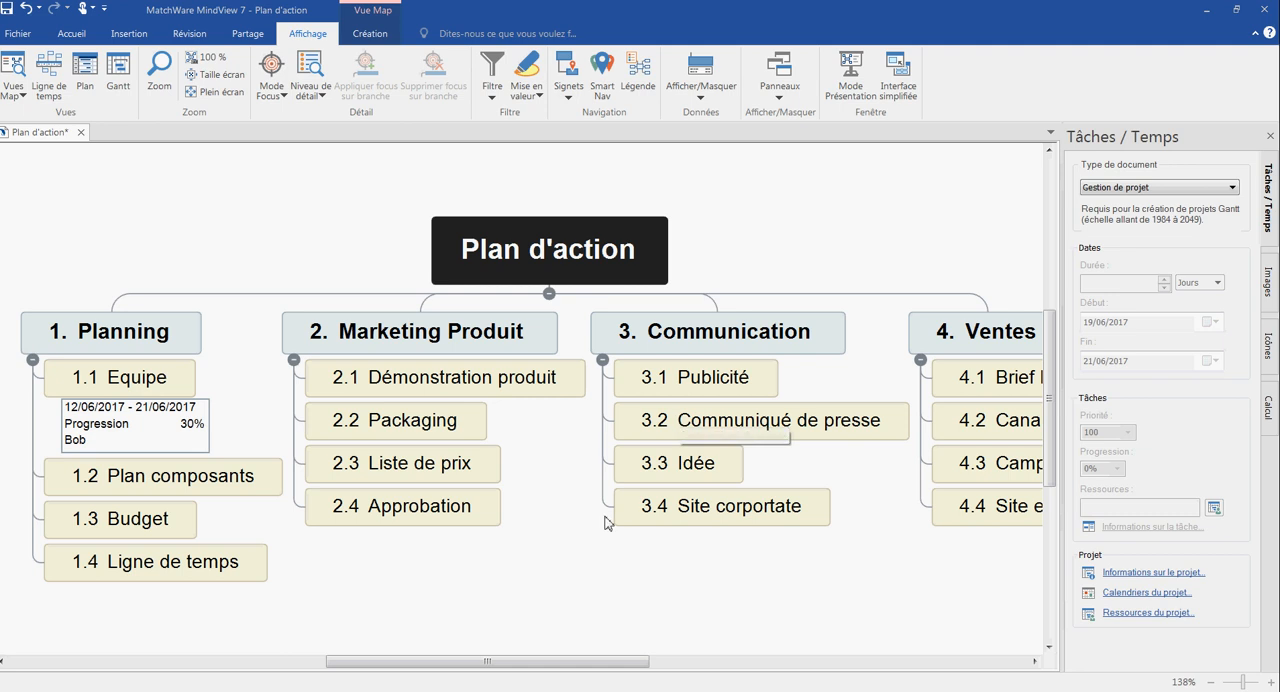
- Show the start/end dates, progress and resources beneath all branches of the Plan d'action map
{"action": "scroll", "coordinate": [575, 565], "scroll_direction": "down", "scroll_amount": 2}
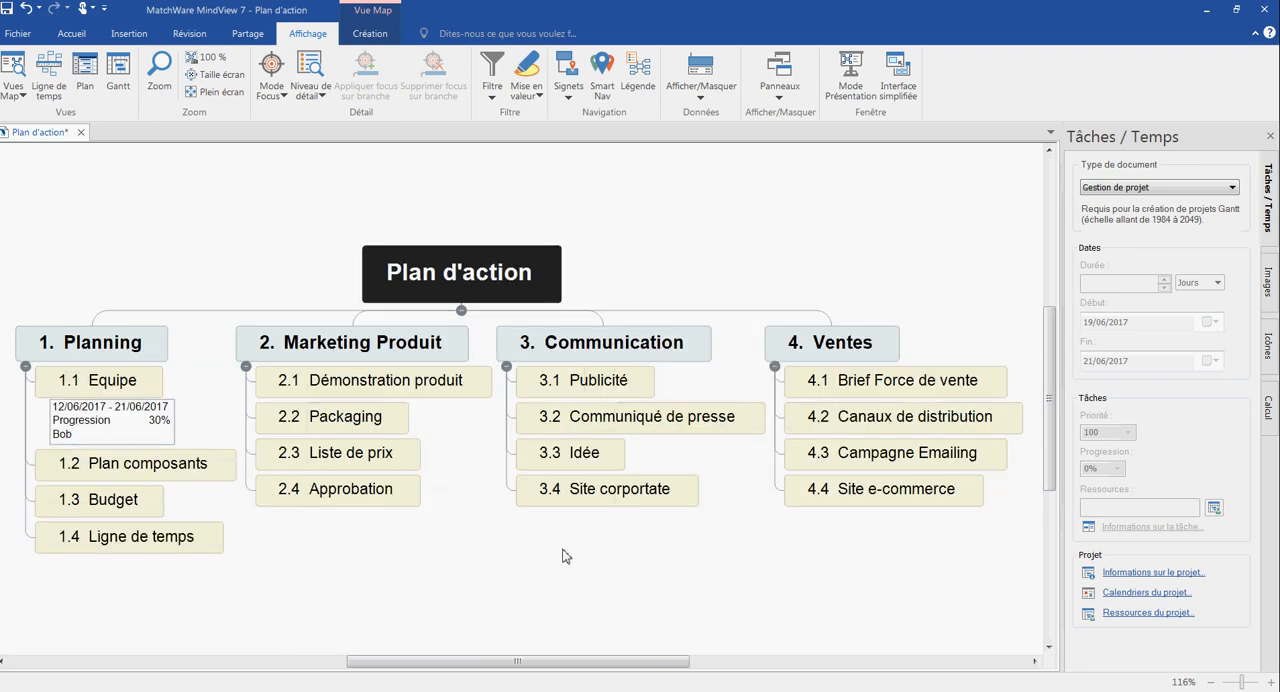
{"action": "left_click", "coordinate": [450, 393]}
{"action": "left_click", "coordinate": [372, 425]}
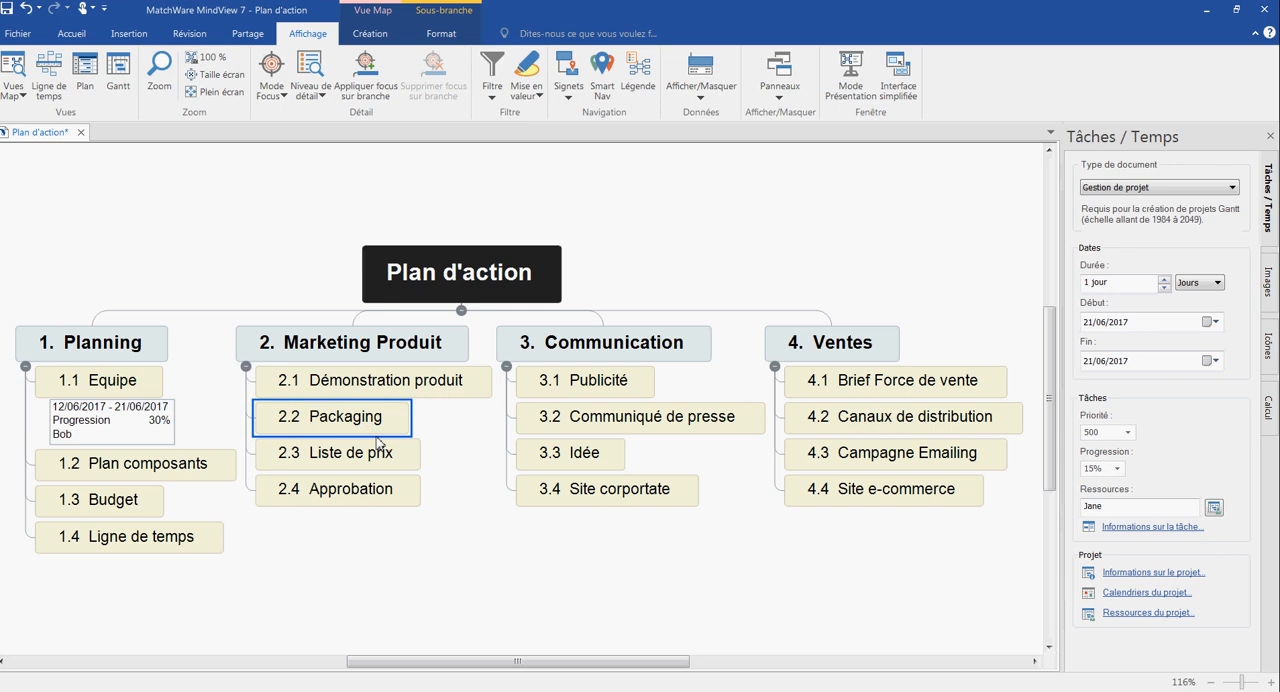
{"action": "left_click", "coordinate": [380, 457]}
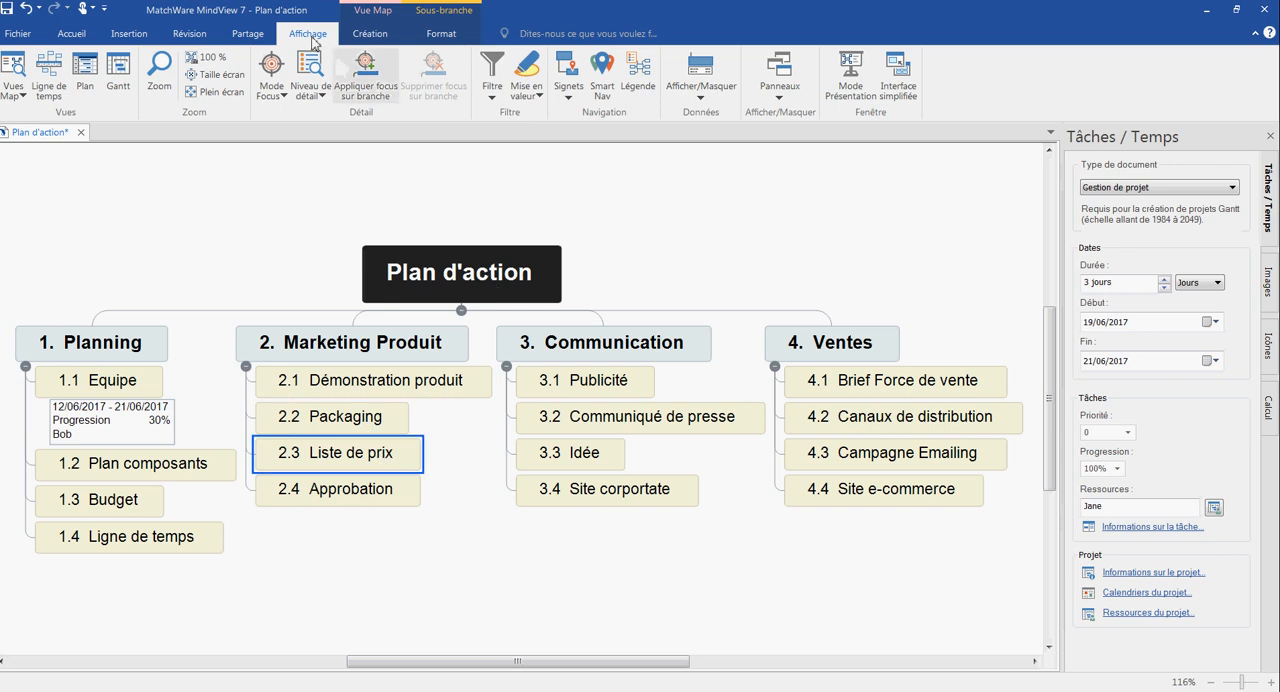
{"action": "left_click", "coordinate": [697, 98]}
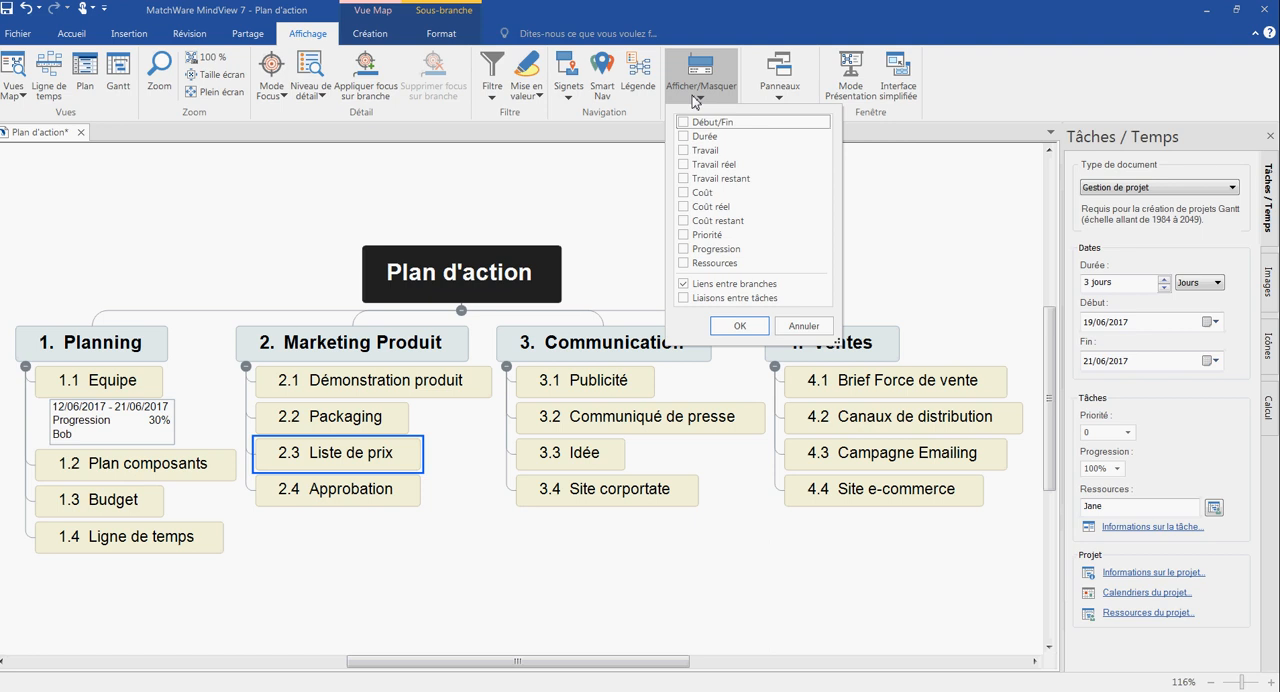
{"action": "left_click", "coordinate": [685, 122]}
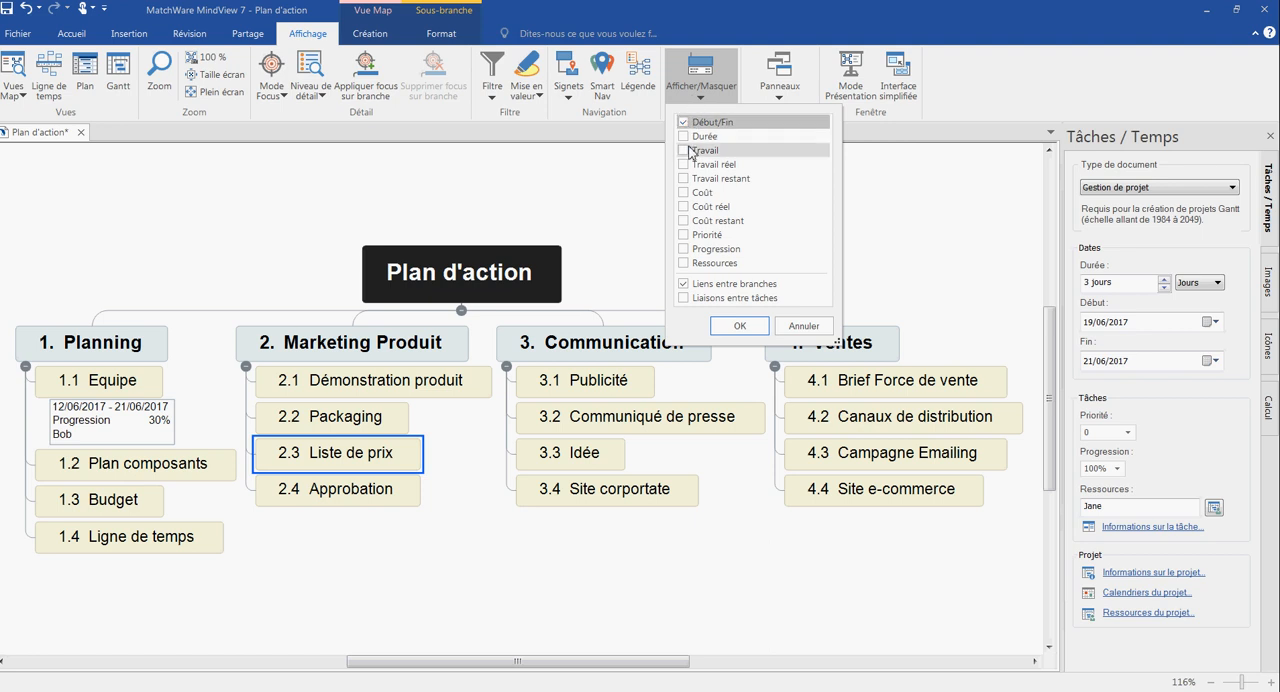
{"action": "left_click", "coordinate": [687, 248]}
{"action": "left_click", "coordinate": [687, 262]}
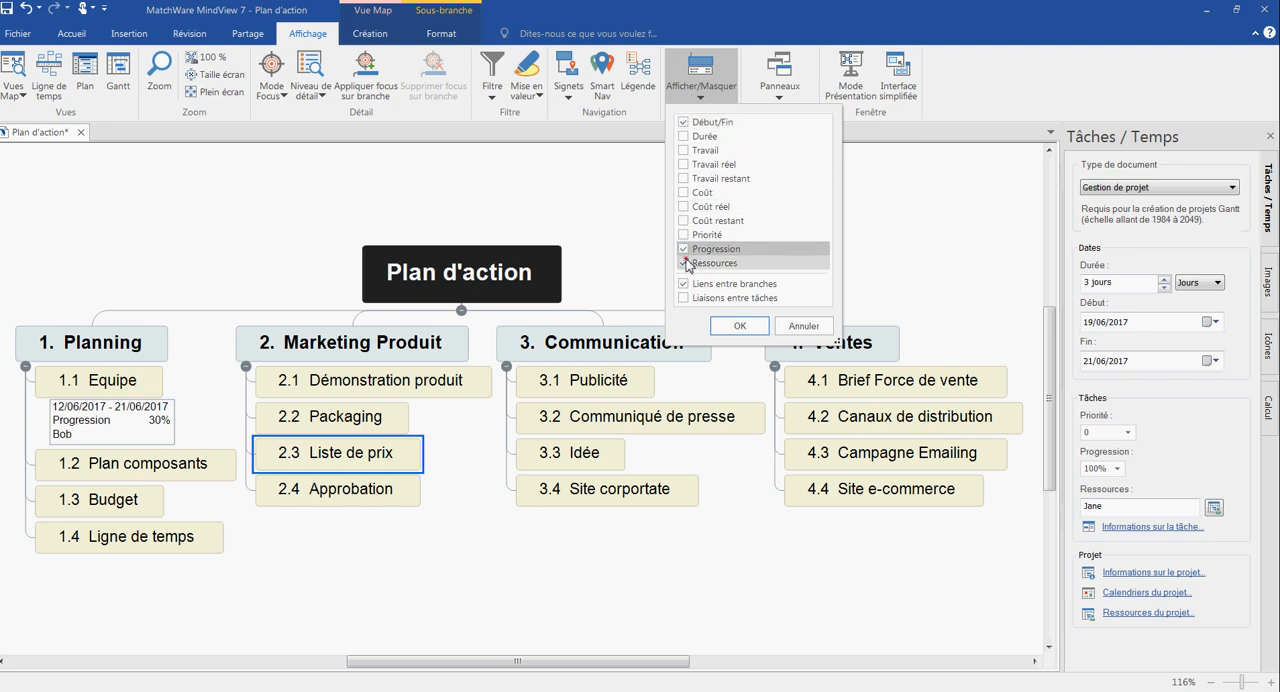
{"action": "left_click", "coordinate": [716, 322]}
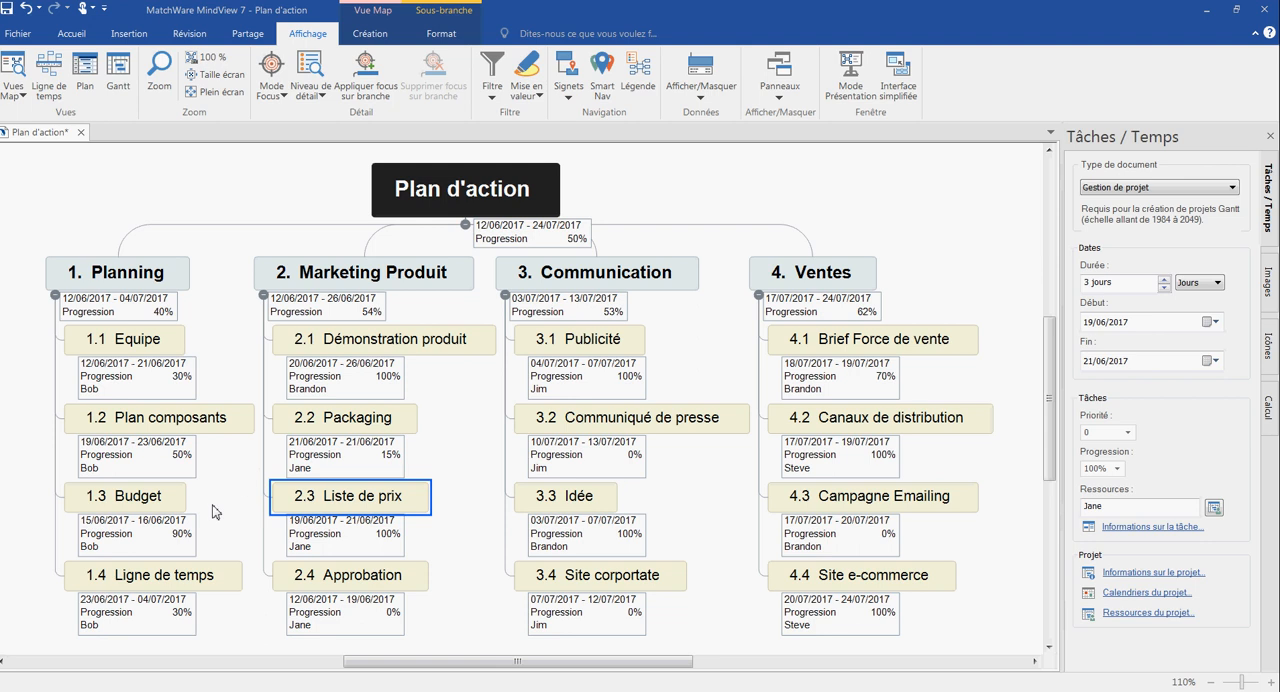
- Set the progress of task 1.2 Plan composants to 60% directly in its branch data in the map
{"action": "left_click", "coordinate": [180, 458]}
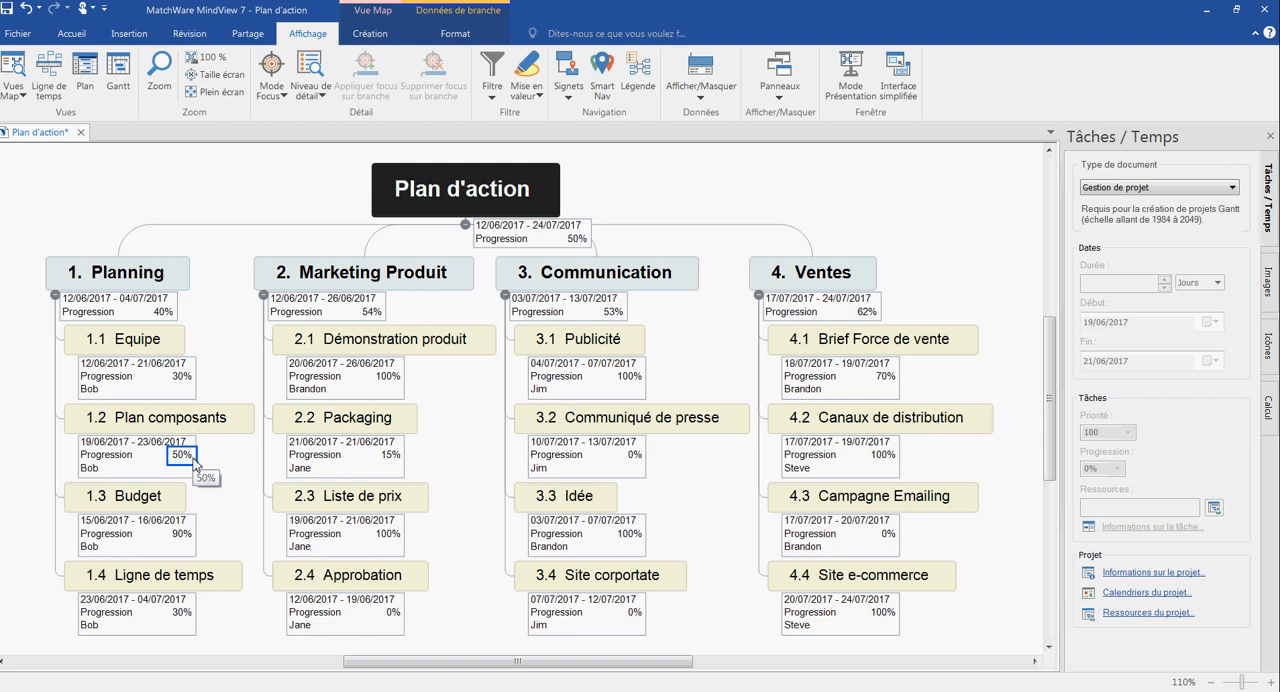
{"action": "left_click", "coordinate": [188, 460]}
{"action": "left_click", "coordinate": [203, 458]}
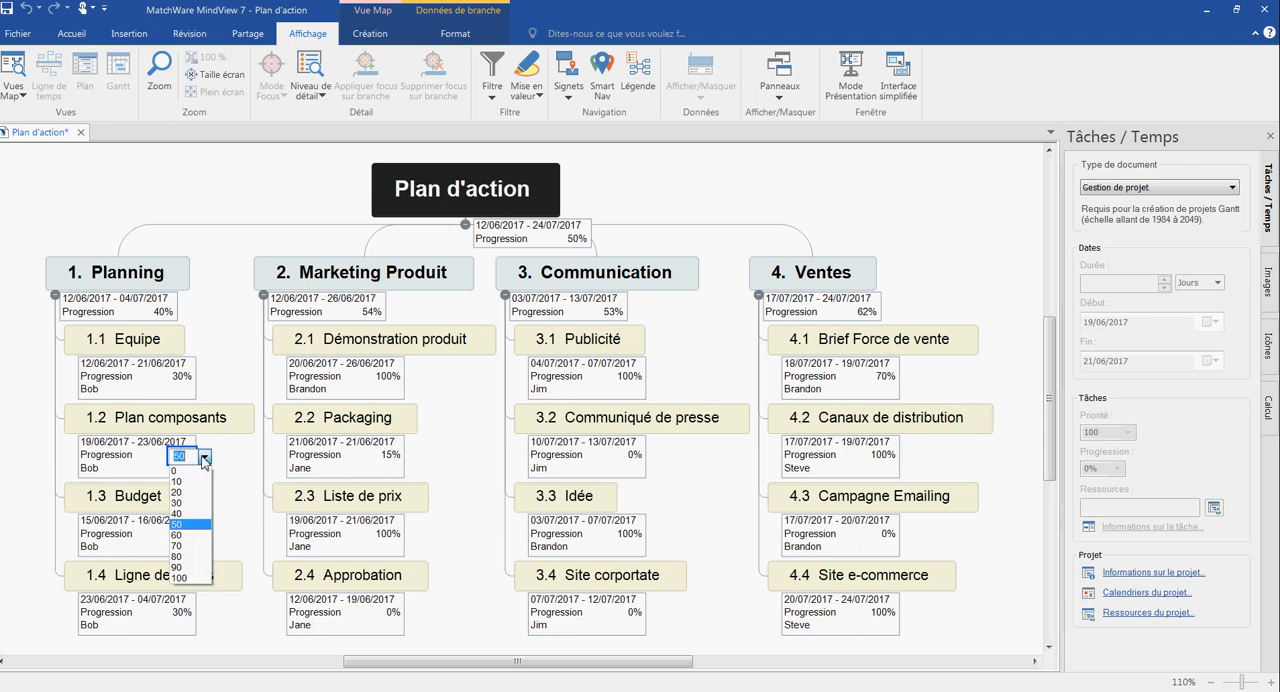
{"action": "left_click", "coordinate": [184, 536]}
- Set the progress of task 1.3 Budget to 100% directly in its branch data in the map
{"action": "left_click", "coordinate": [180, 534]}
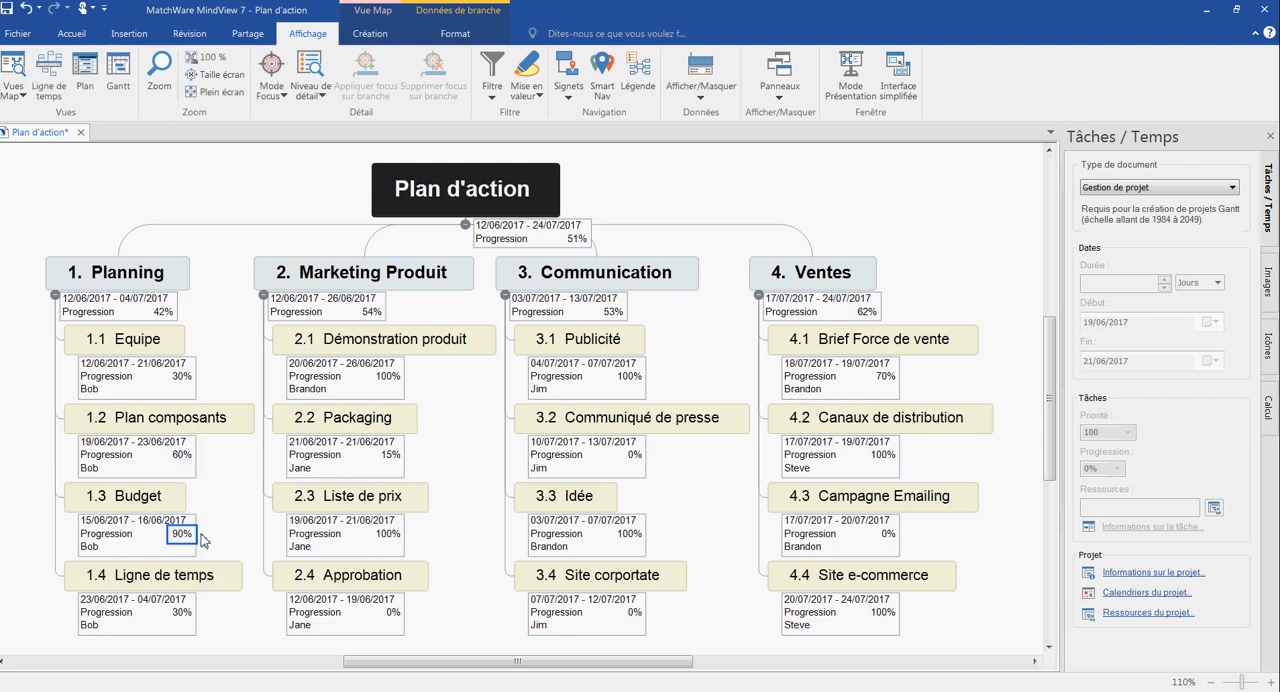
{"action": "left_click", "coordinate": [190, 535]}
{"action": "left_click", "coordinate": [204, 535]}
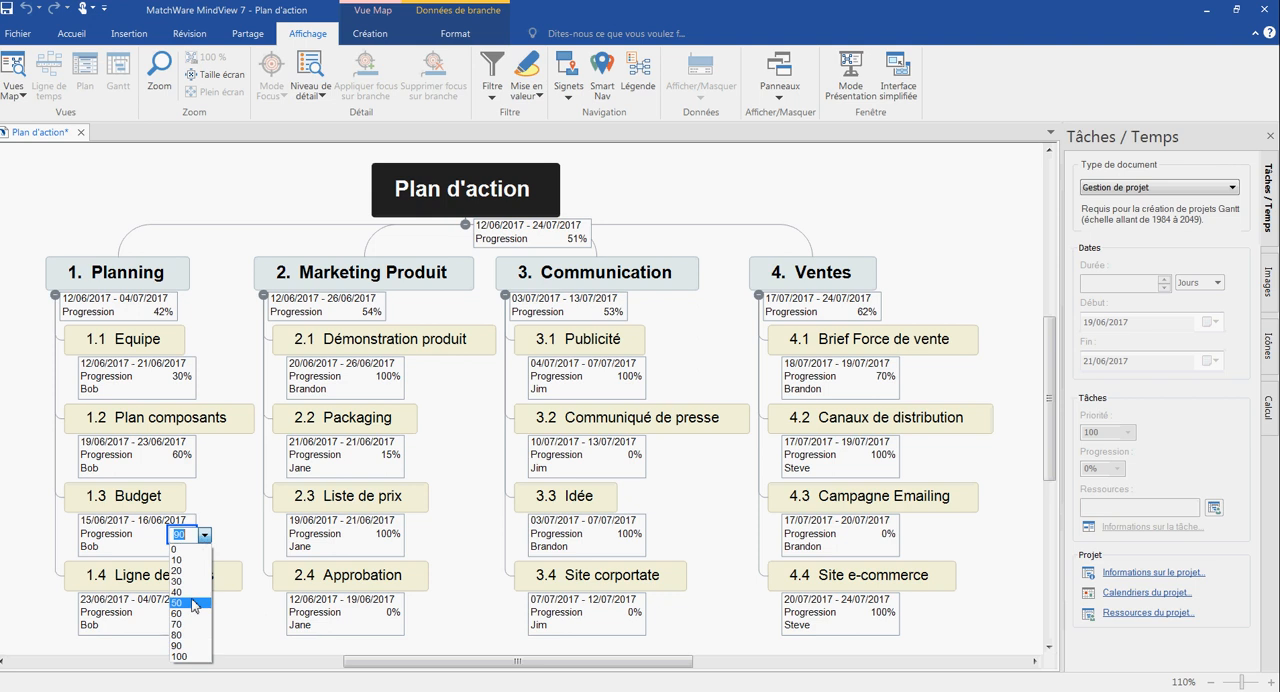
{"action": "left_click", "coordinate": [182, 657]}
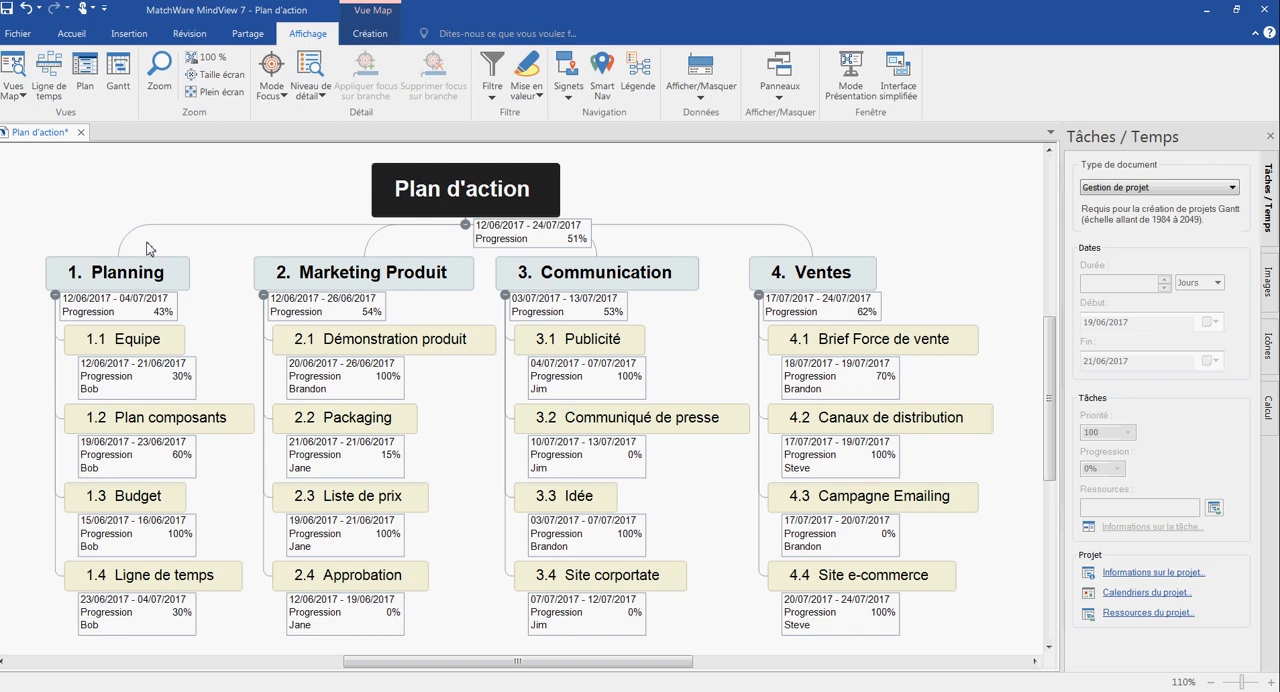
- Switch to the Gantt view and widen the task table to review its columns and the list of available ones
{"action": "left_click", "coordinate": [119, 70]}
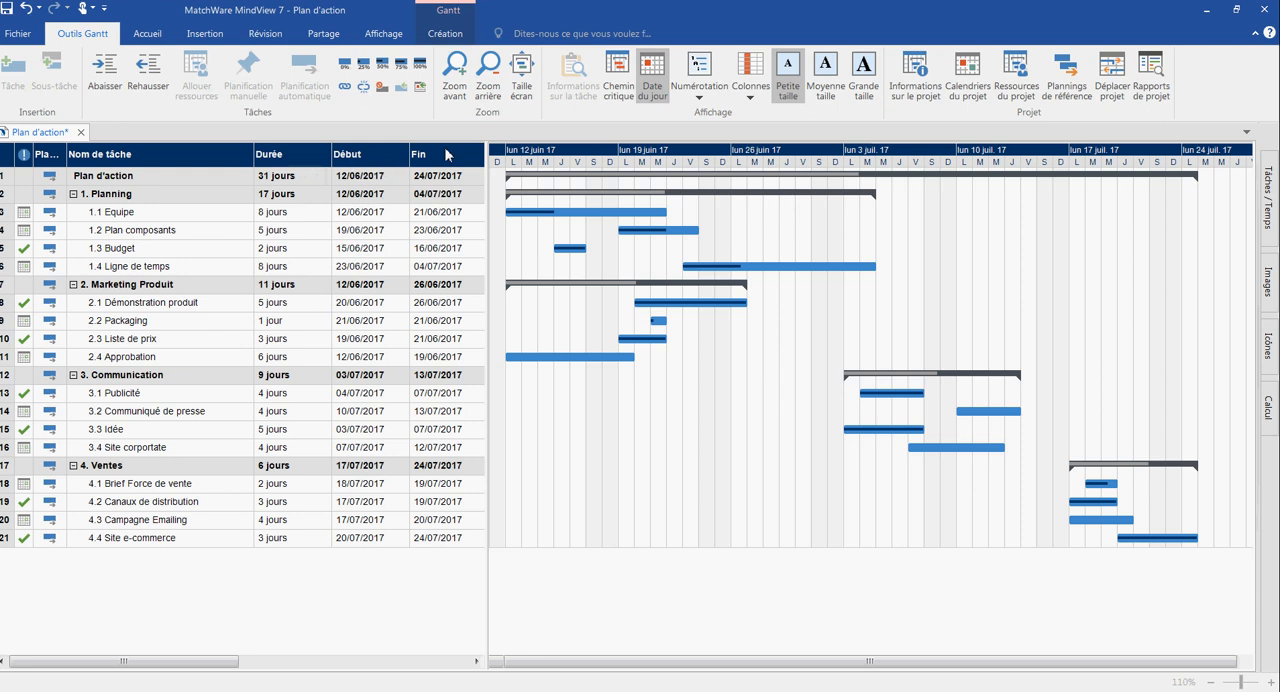
{"action": "left_click_drag", "start_coordinate": [488, 195], "coordinate": [876, 239]}
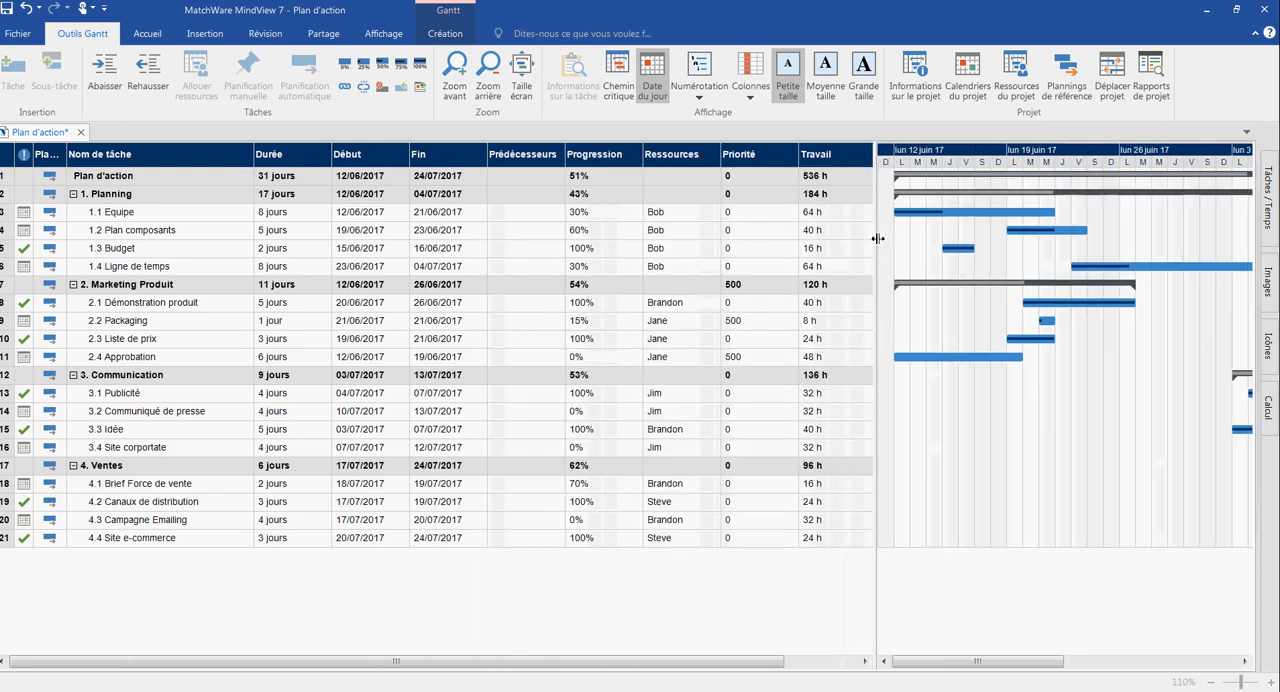
{"action": "right_click", "coordinate": [771, 163]}
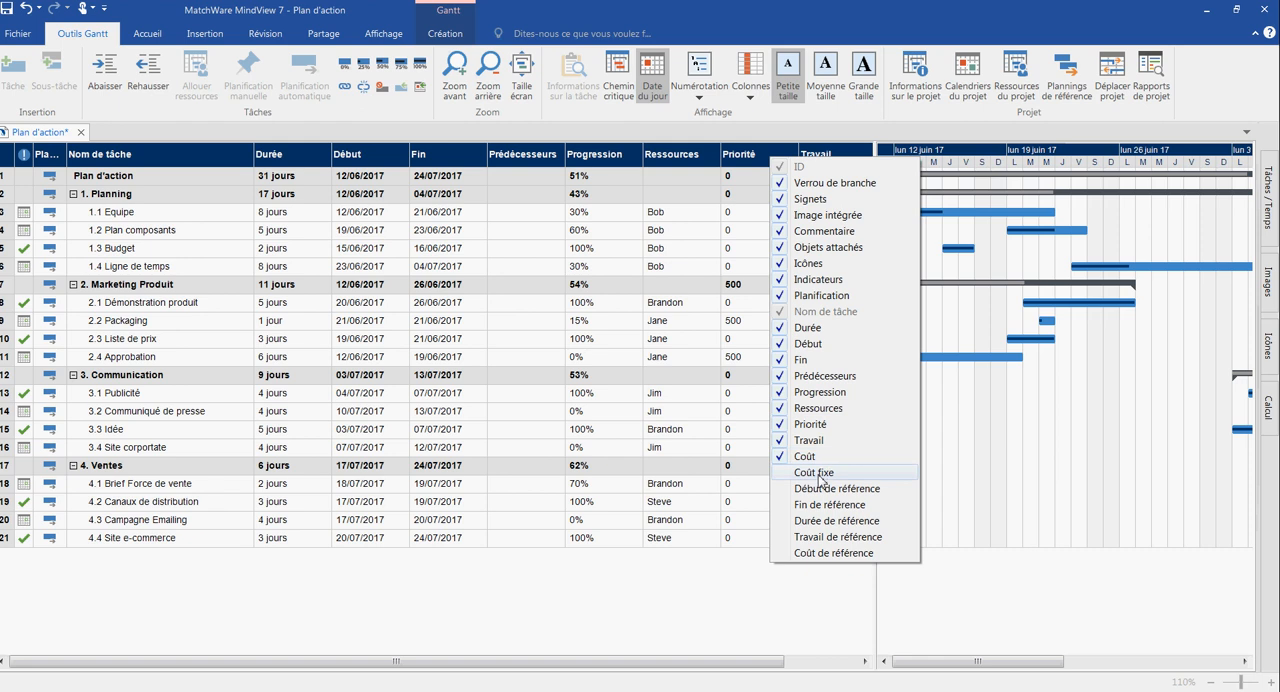
{"action": "left_click", "coordinate": [740, 578]}
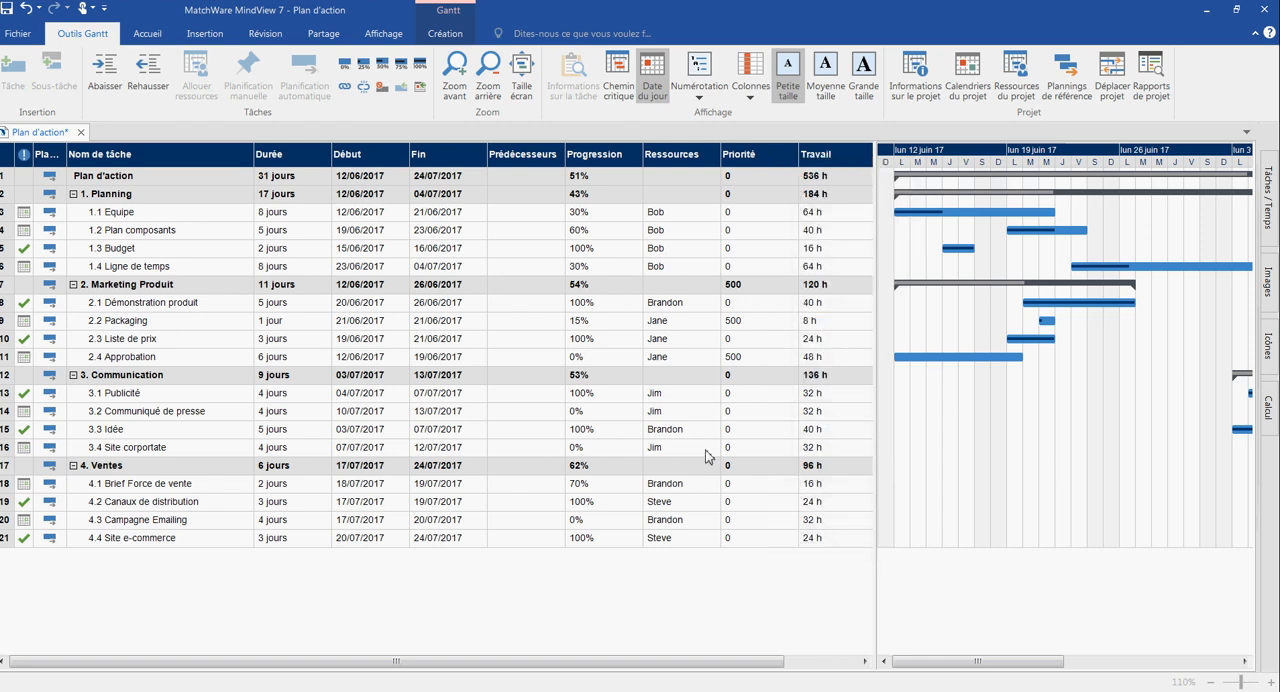
- Move the Ressources column directly after Nom de tâche and narrow the task table to reveal the whole Gantt chart
{"action": "left_click", "coordinate": [695, 158]}
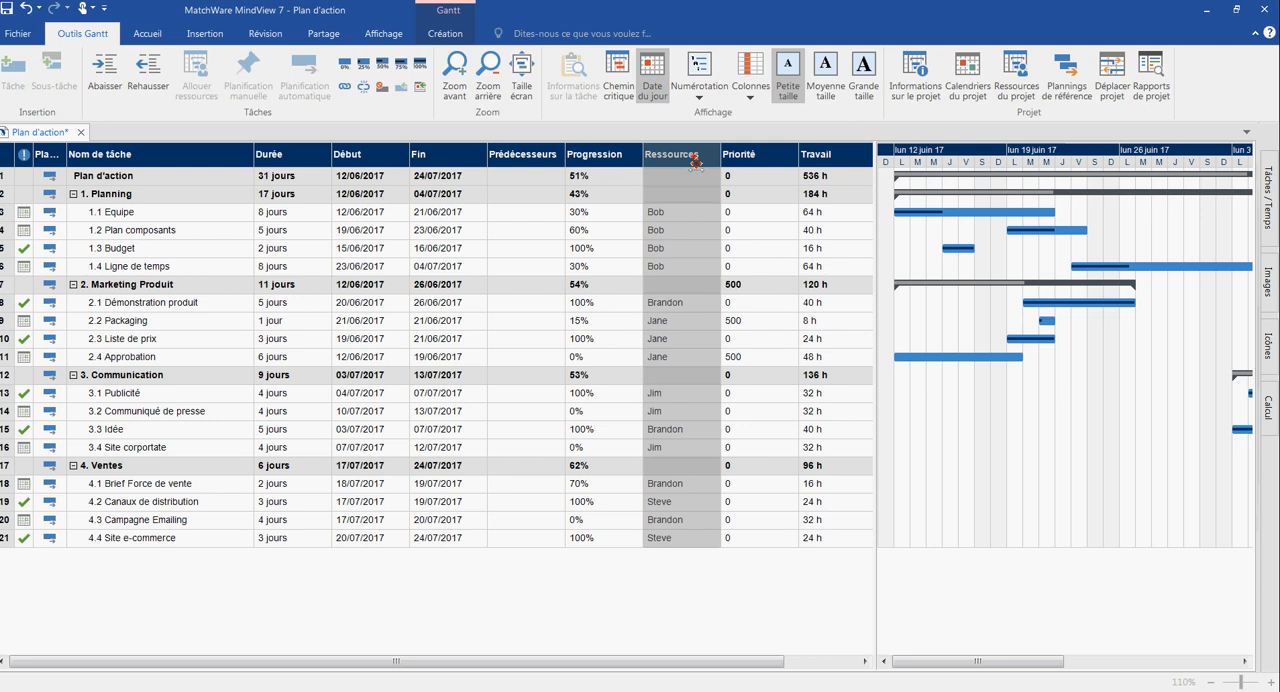
{"action": "left_click_drag", "start_coordinate": [695, 160], "coordinate": [224, 154]}
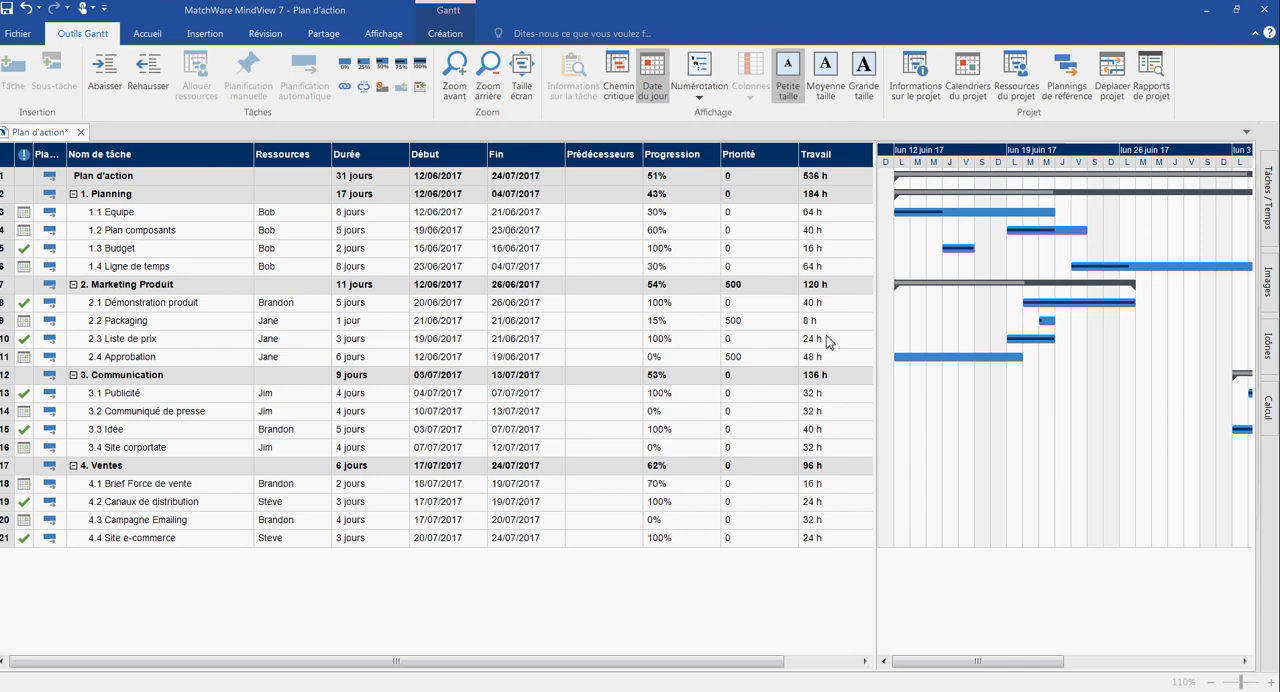
{"action": "left_click_drag", "start_coordinate": [877, 331], "coordinate": [492, 307]}
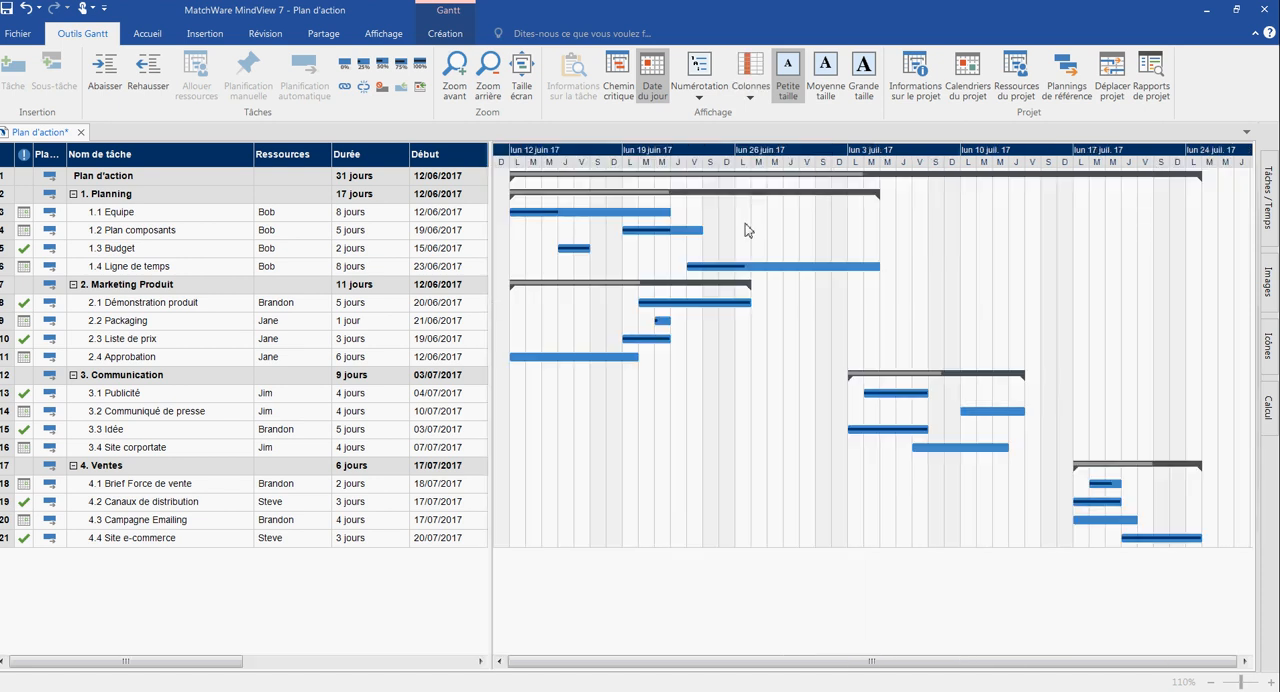
- Shorten the Gantt bar of task 1.1 Equipe to 5 days and display the project's critical path
{"action": "left_click", "coordinate": [671, 213]}
{"action": "left_click_drag", "start_coordinate": [671, 213], "coordinate": [602, 222]}
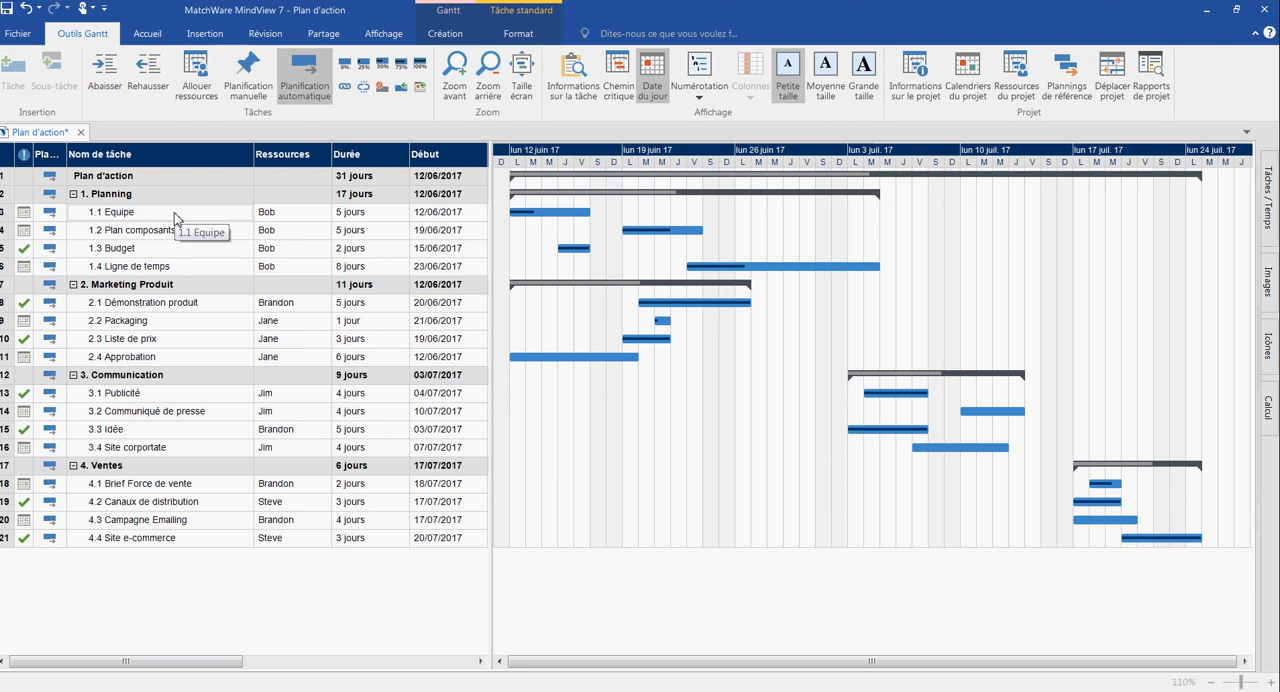
{"action": "mouse_move", "coordinate": [174, 218]}
{"action": "left_mouse_down"}
{"action": "mouse_move", "coordinate": [163, 263]}
{"action": "mouse_move", "coordinate": [166, 211]}
{"action": "left_mouse_up"}
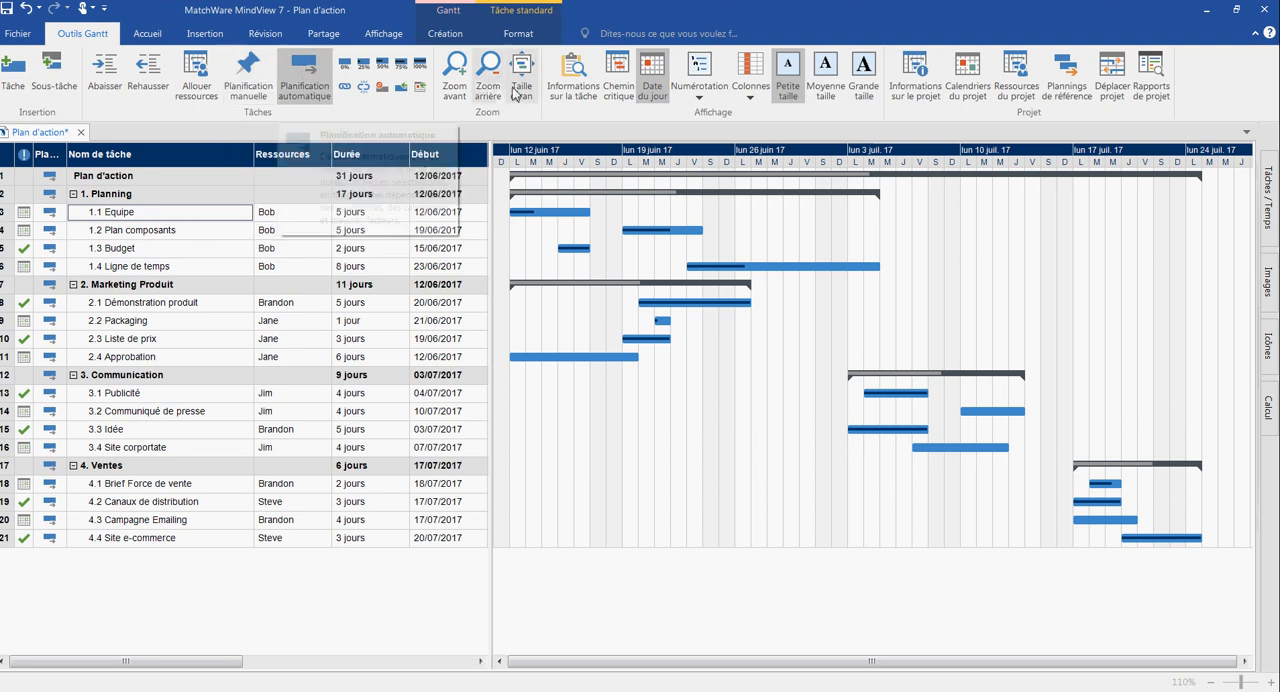
{"action": "left_click", "coordinate": [620, 84]}
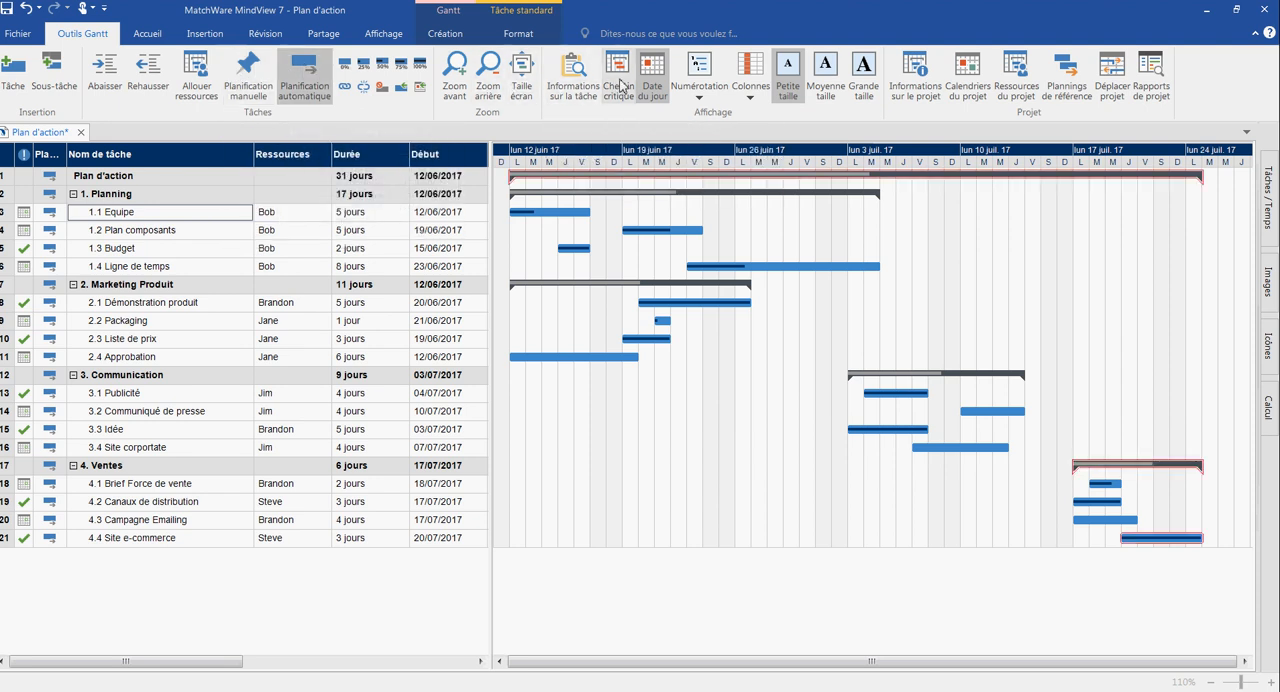
{"action": "left_click", "coordinate": [742, 426]}
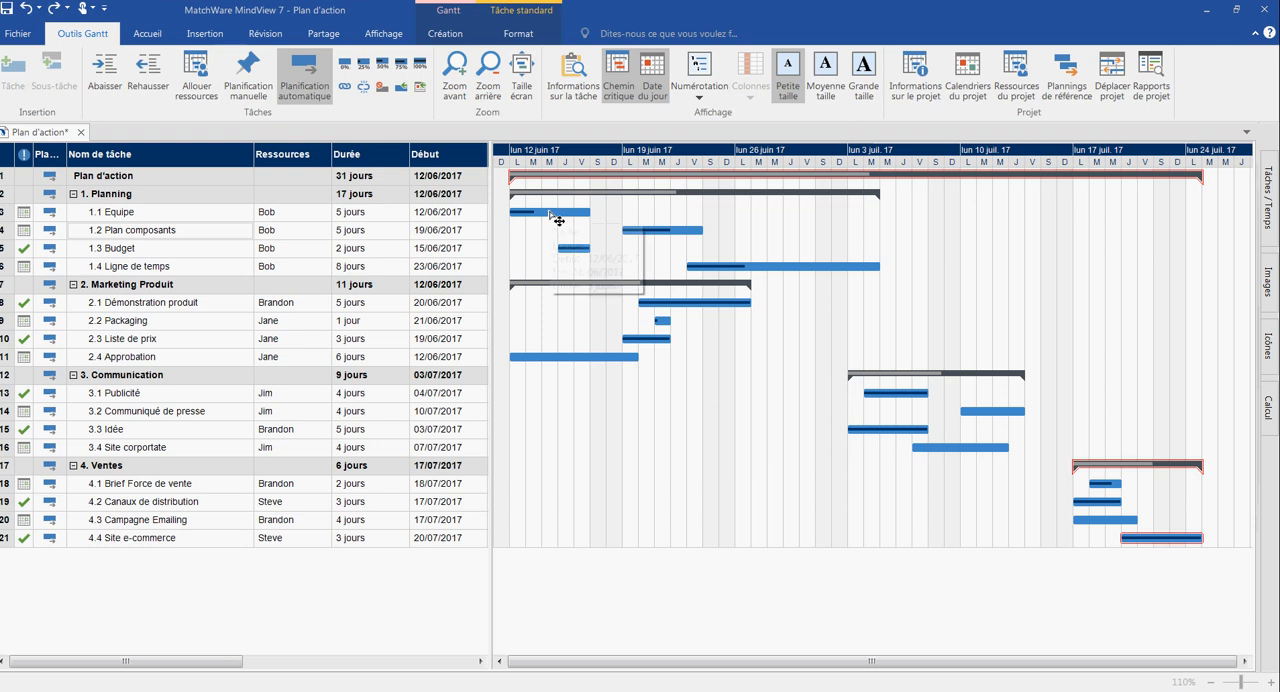
- Link the Gantt bars of 1.1 Equipe, 1.2 Plan composants, 1.3 Budget and 1.4 Ligne de temps in sequence
{"action": "mouse_move", "coordinate": [550, 214]}
{"action": "left_mouse_down"}
{"action": "mouse_move", "coordinate": [649, 264]}
{"action": "mouse_move", "coordinate": [687, 264]}
{"action": "mouse_move", "coordinate": [682, 232]}
{"action": "mouse_move", "coordinate": [585, 255]}
{"action": "left_mouse_up"}
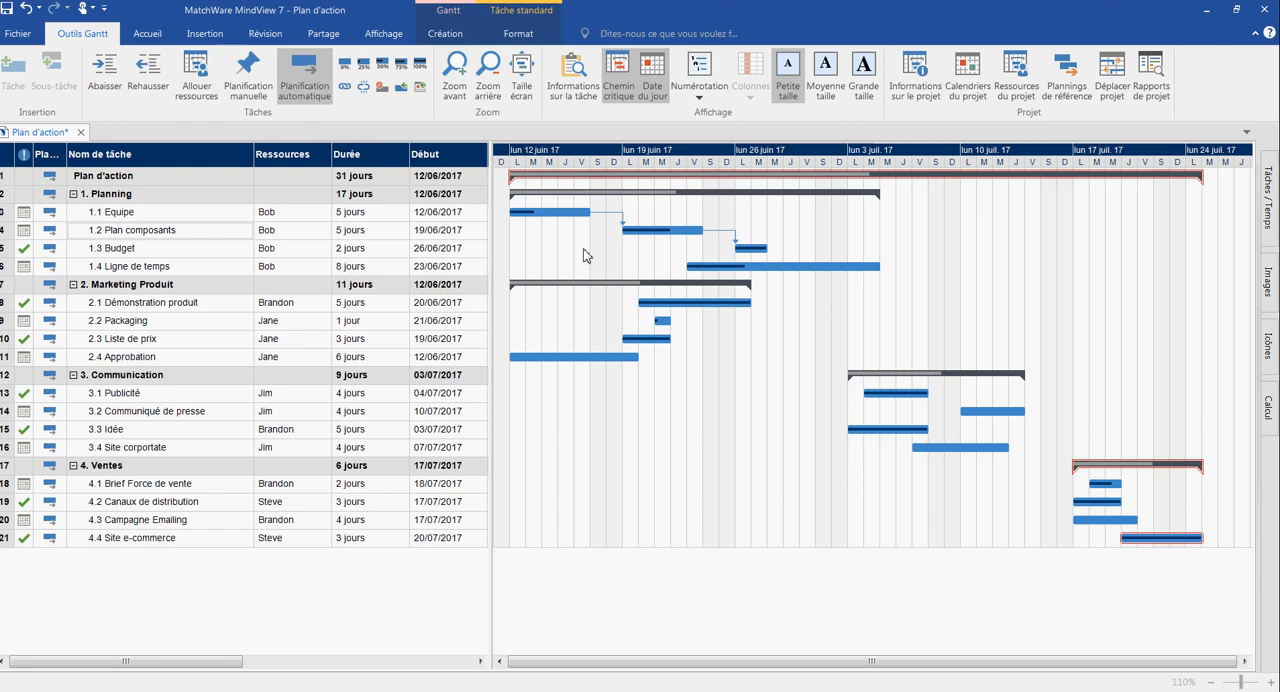
{"action": "left_click_drag", "start_coordinate": [765, 250], "coordinate": [758, 268]}
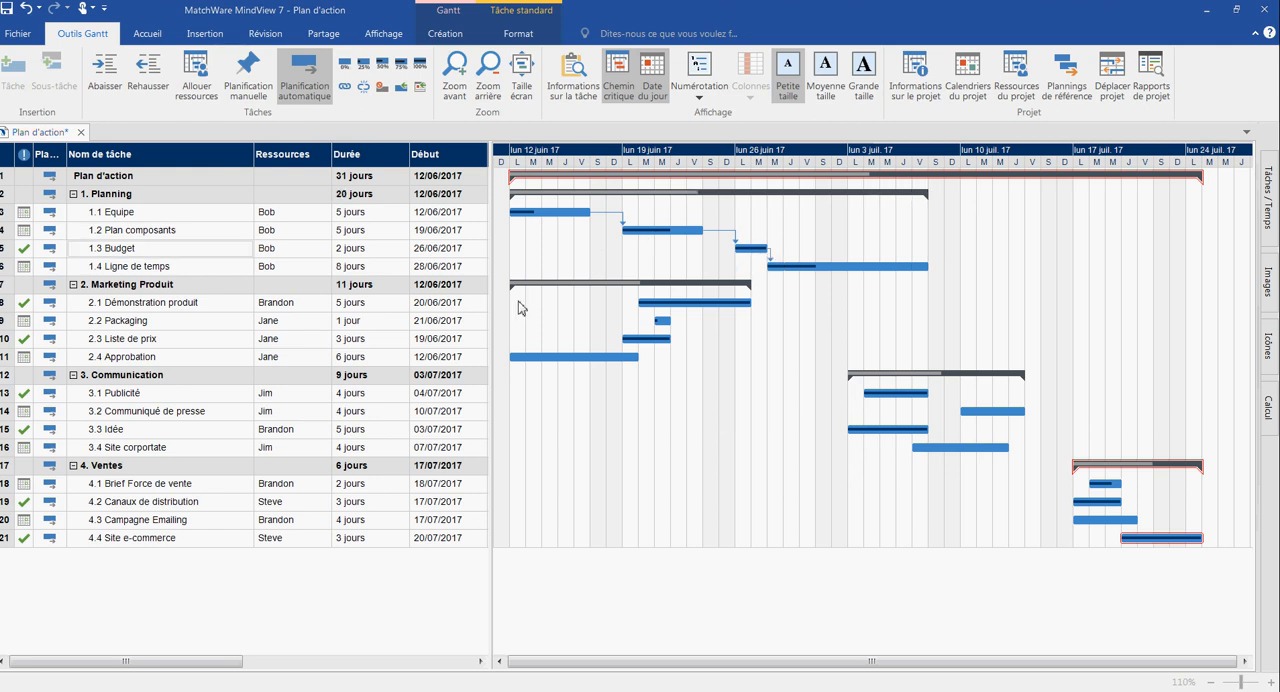
- Widen the task table to reach the Prédécesseurs column and enter 6 as the predecessor of task 2.1 Démonstration produit
{"action": "left_click_drag", "start_coordinate": [492, 299], "coordinate": [641, 300]}
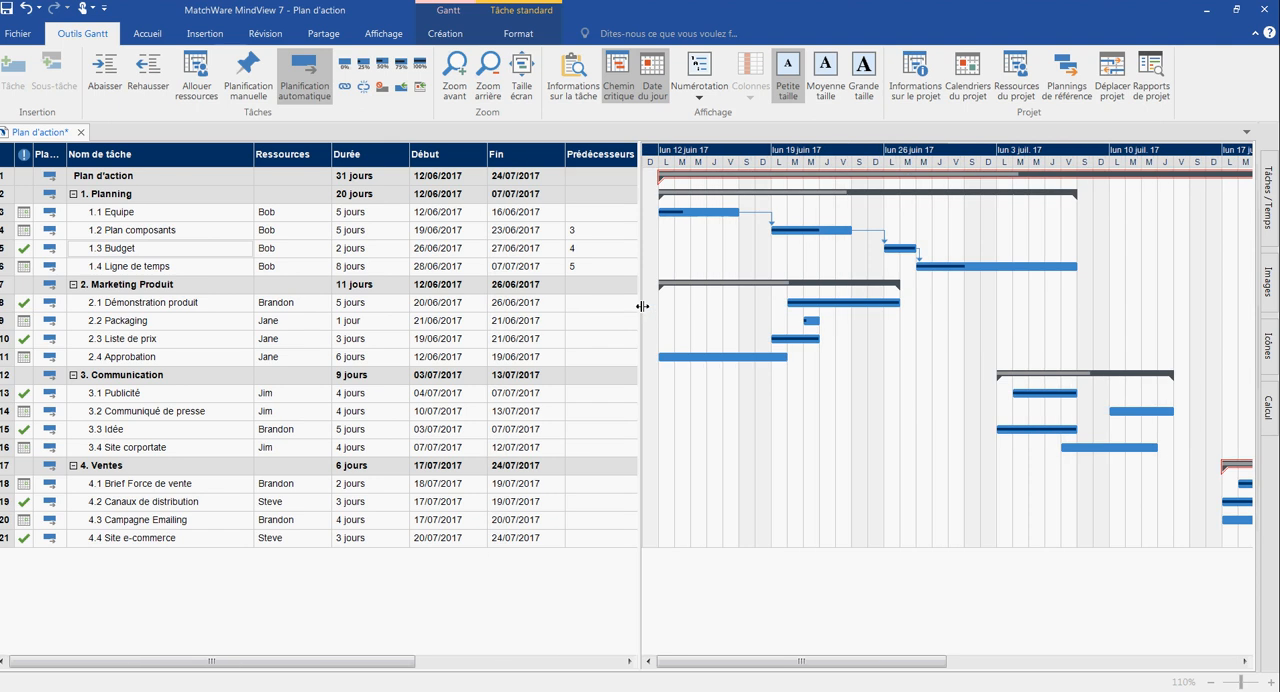
{"action": "left_click", "coordinate": [581, 306]}
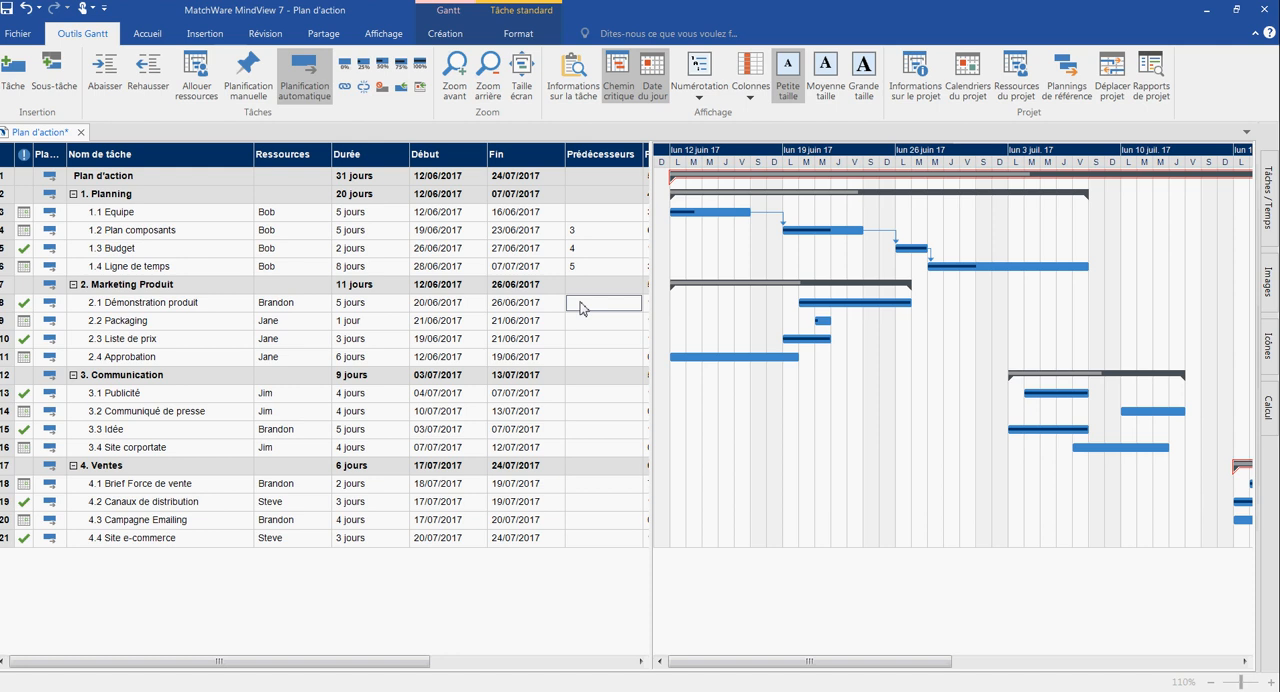
{"action": "type", "text": "6"}
{"action": "key", "text": "Return"}
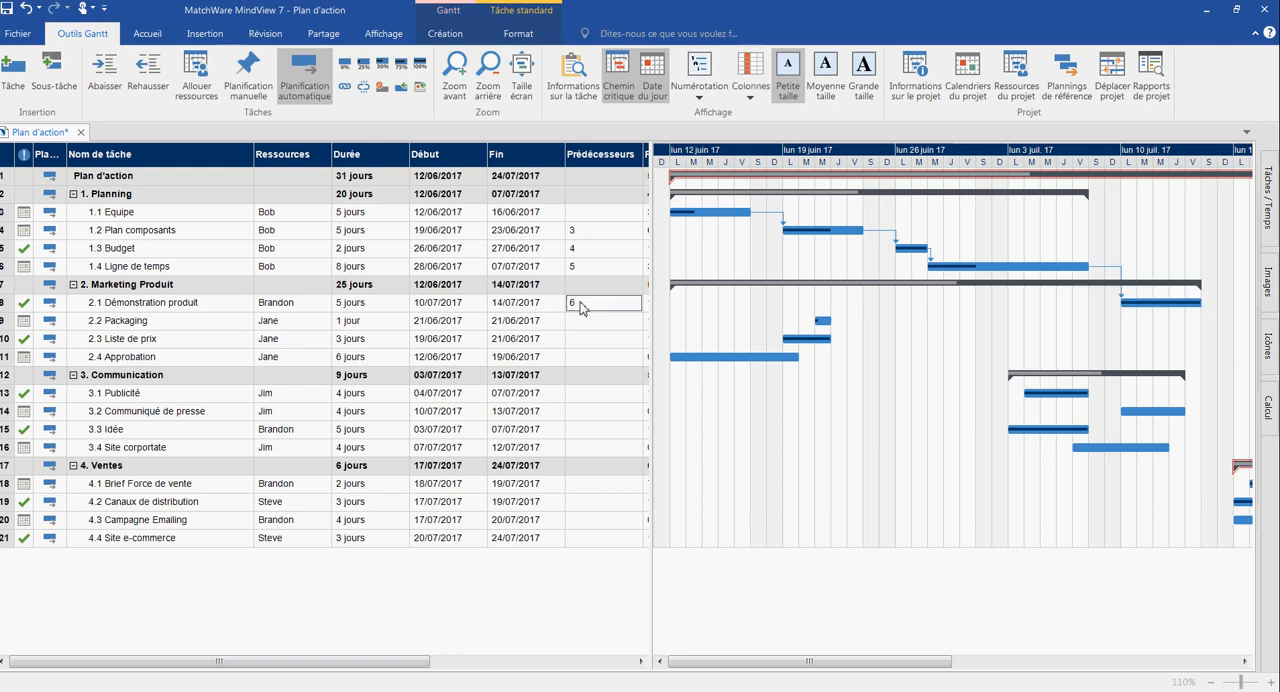
{"action": "left_click", "coordinate": [680, 425]}
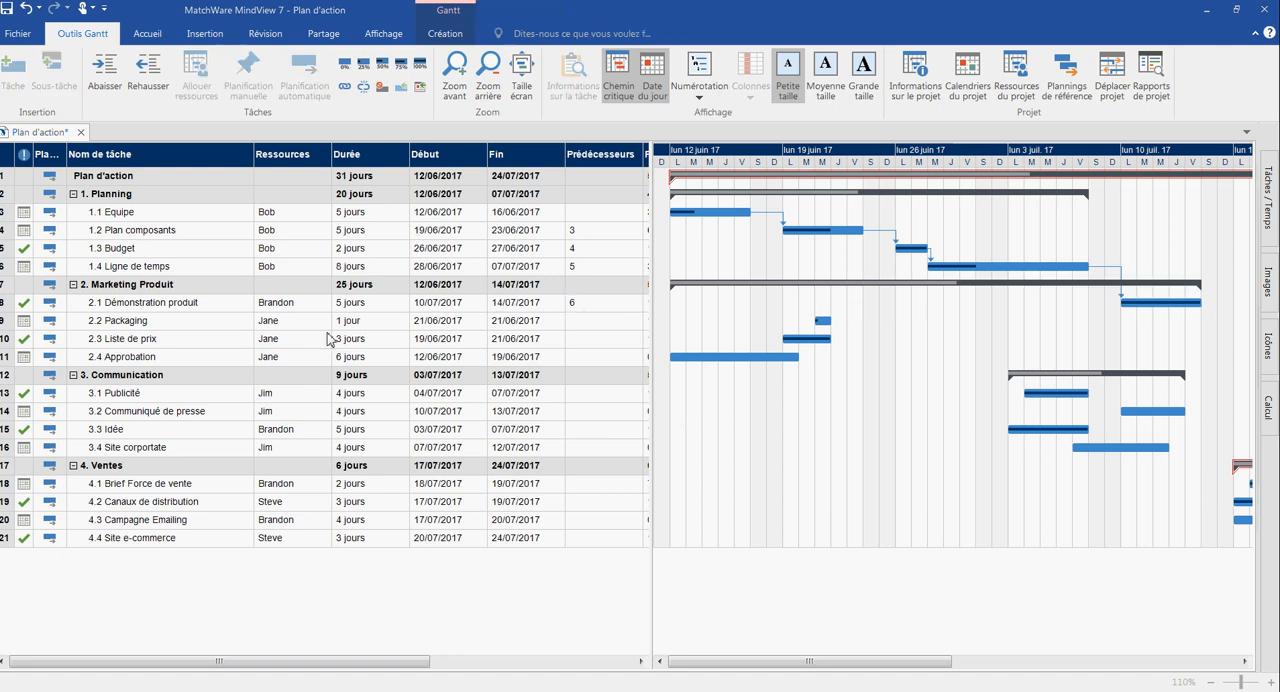
- Open the task information of 2.1 Démonstration produit and examine the available constraint types and task types
{"action": "left_click", "coordinate": [197, 306]}
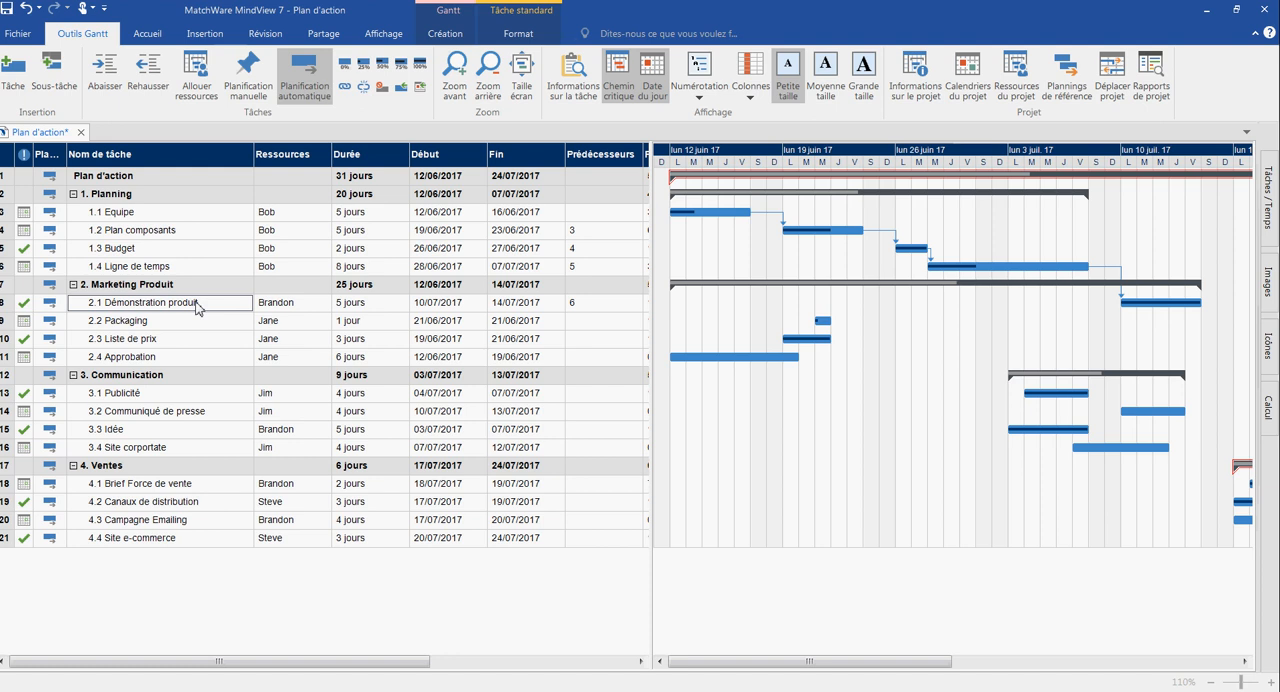
{"action": "left_click", "coordinate": [572, 70]}
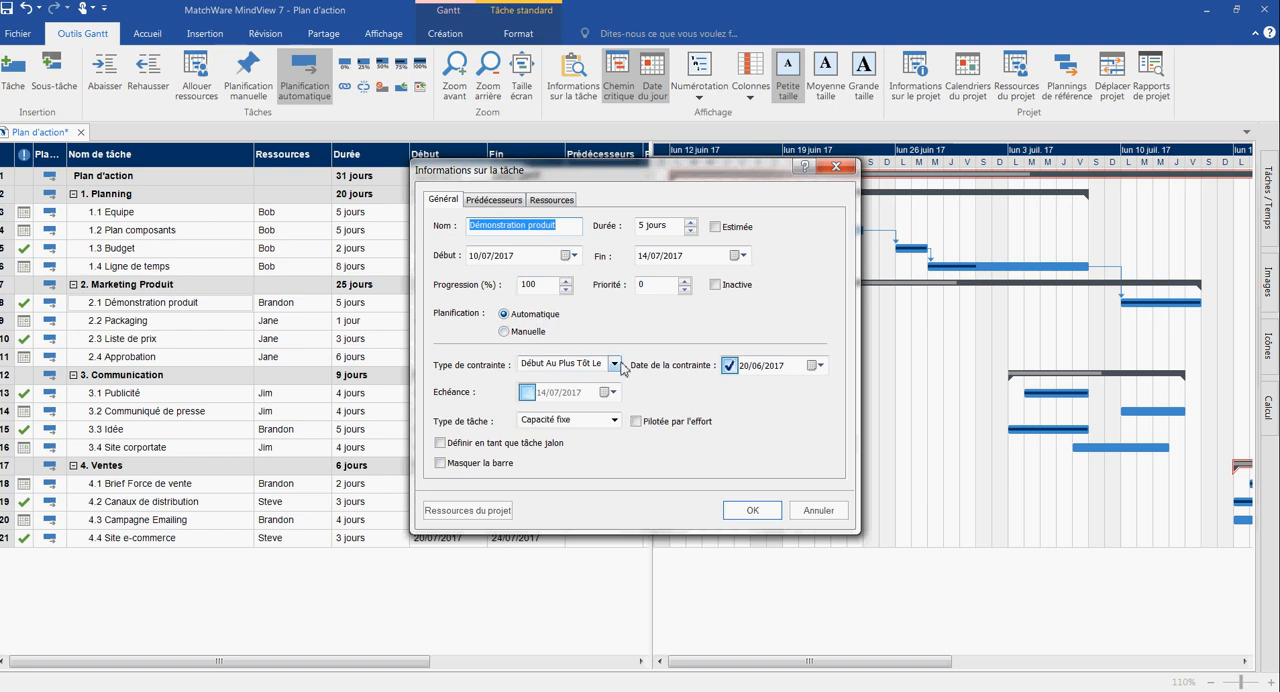
{"action": "left_click", "coordinate": [618, 364]}
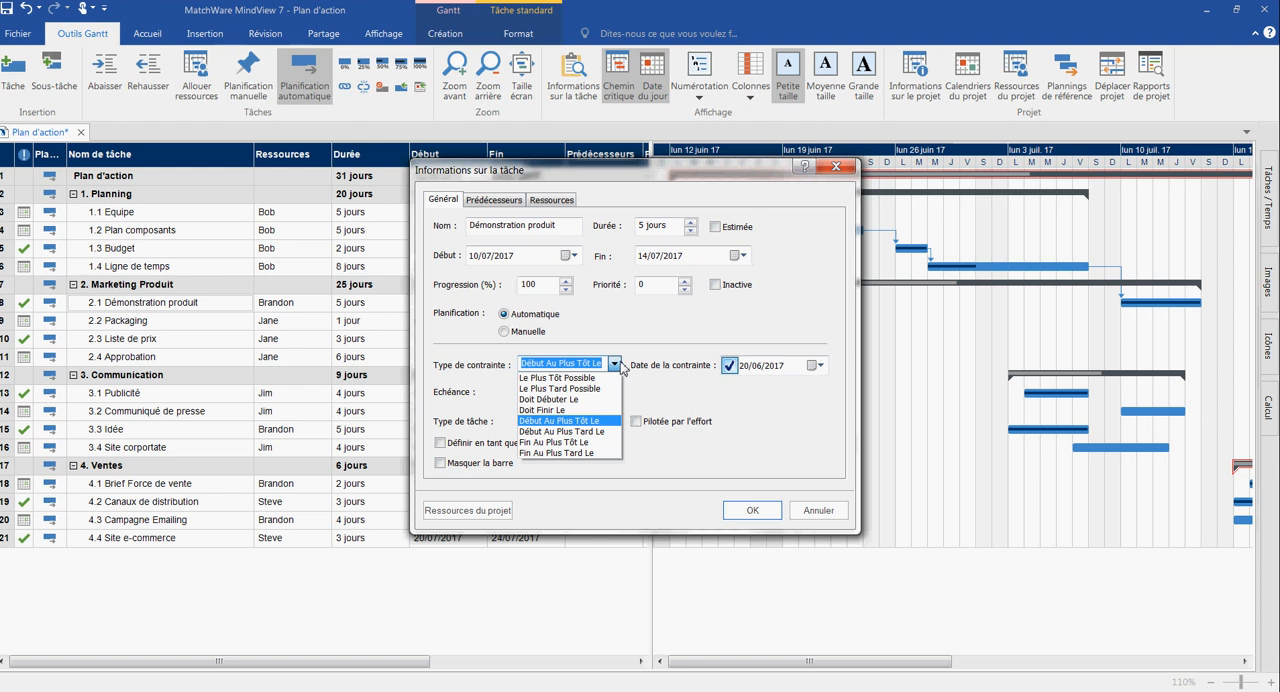
{"action": "left_click", "coordinate": [619, 365]}
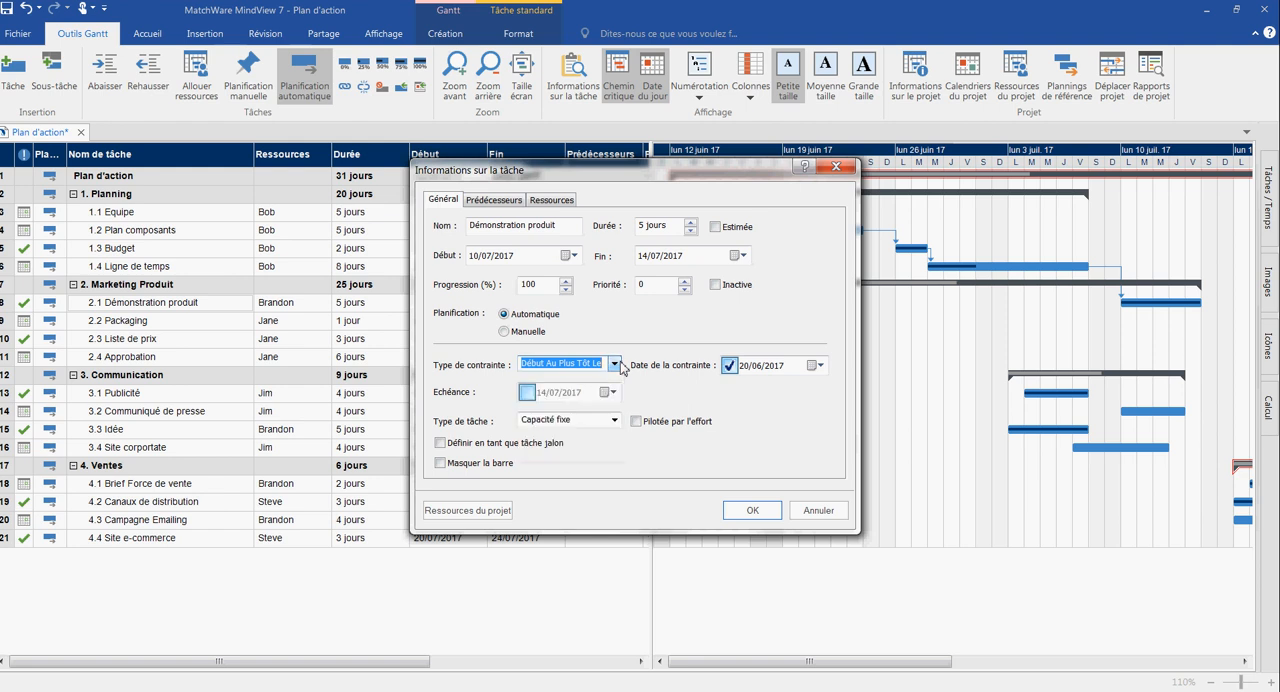
{"action": "left_click", "coordinate": [615, 422]}
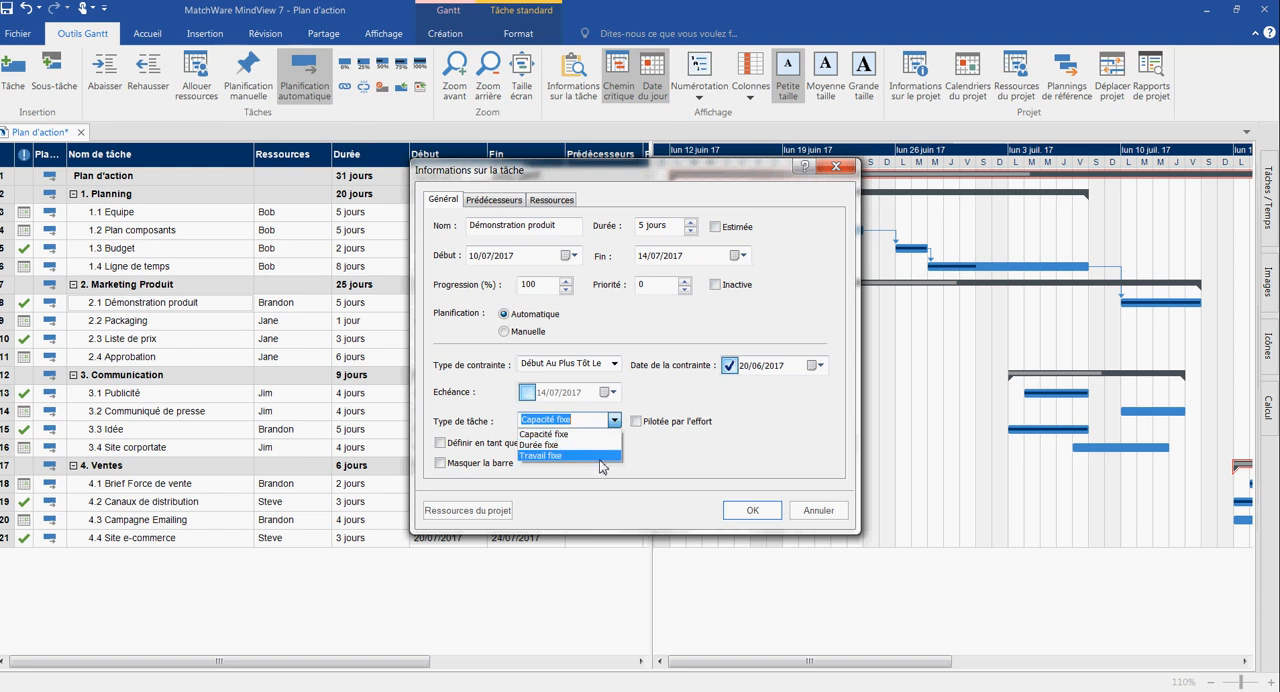
{"action": "left_click", "coordinate": [662, 436]}
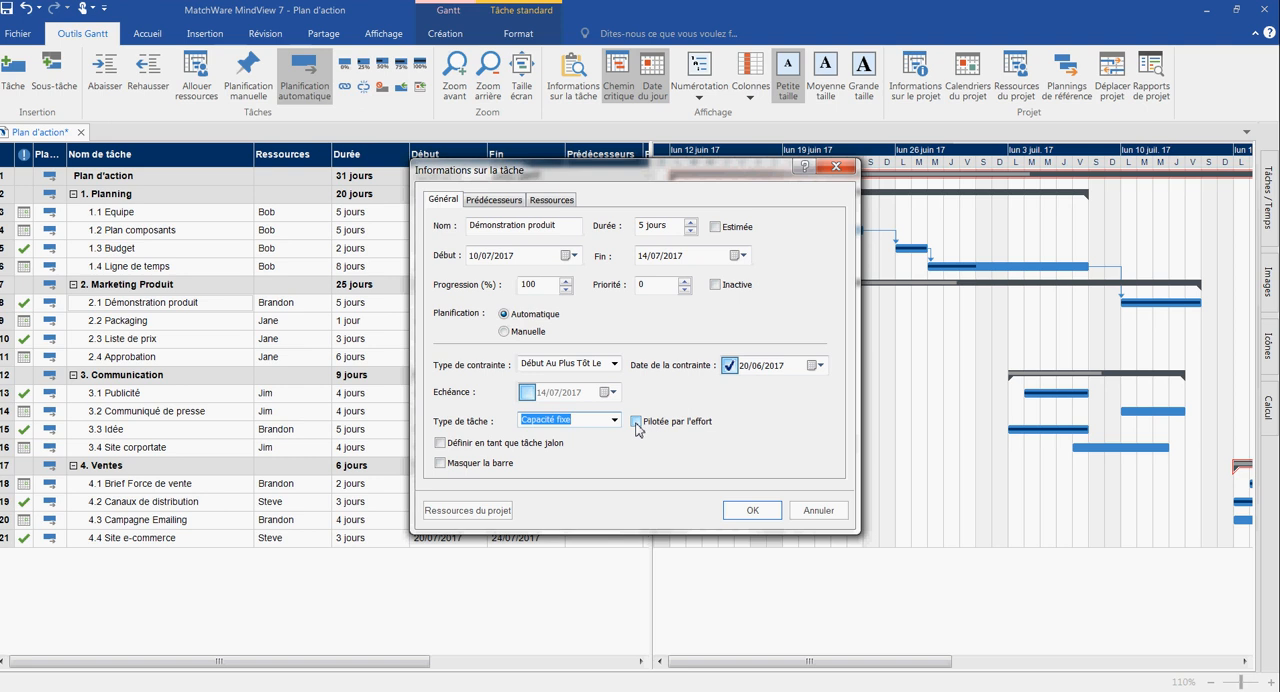
- Examine the dependency types offered for the Ligne de temps predecessor of 2.1 Démonstration produit and close the task information
{"action": "left_click", "coordinate": [495, 200]}
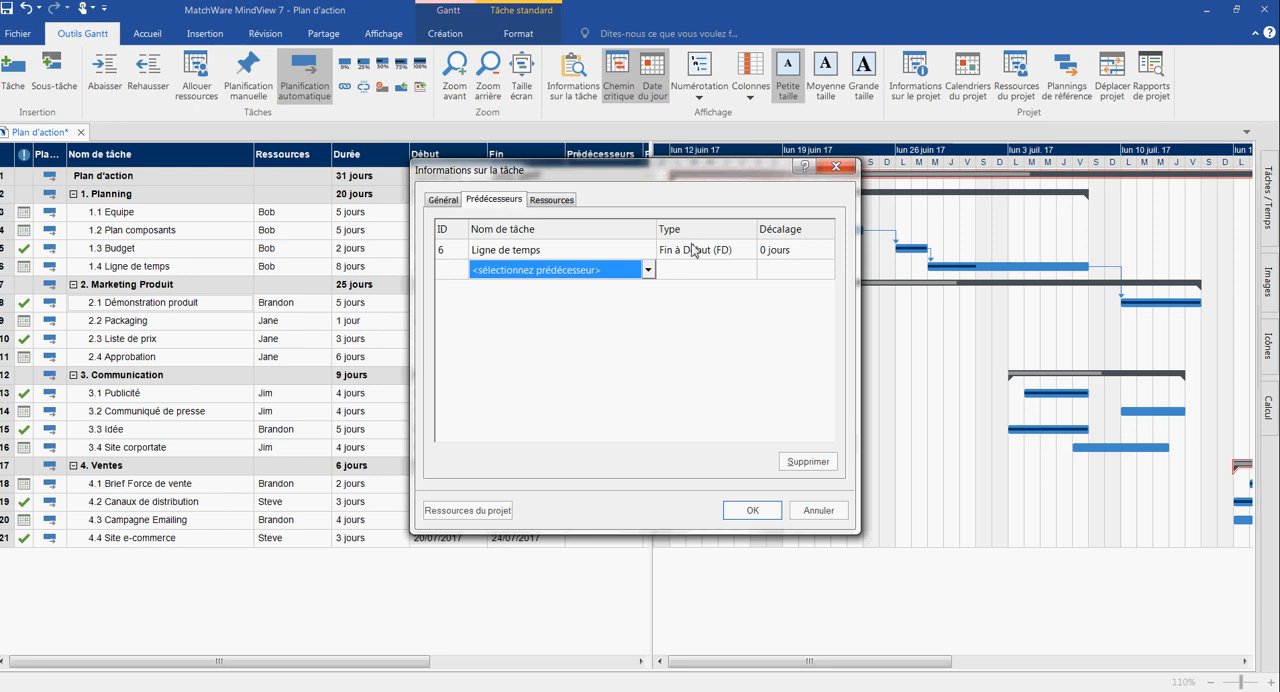
{"action": "left_click", "coordinate": [728, 250]}
{"action": "left_click", "coordinate": [749, 250]}
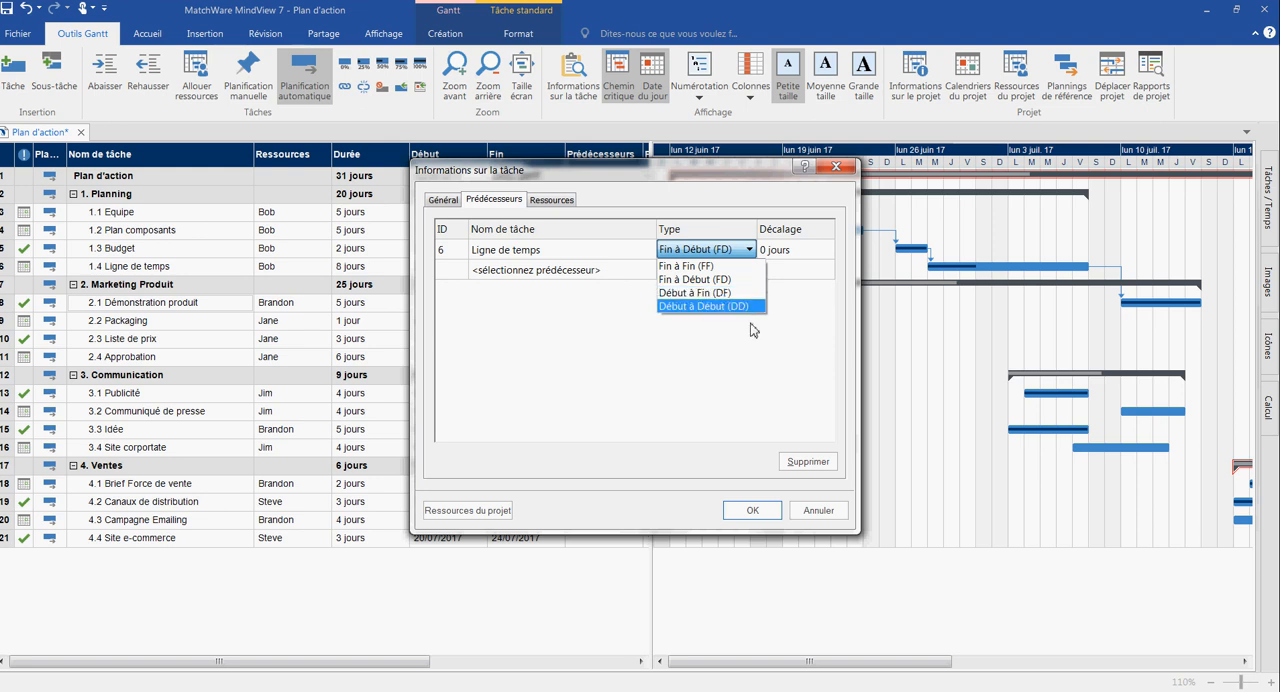
{"action": "left_click", "coordinate": [886, 368]}
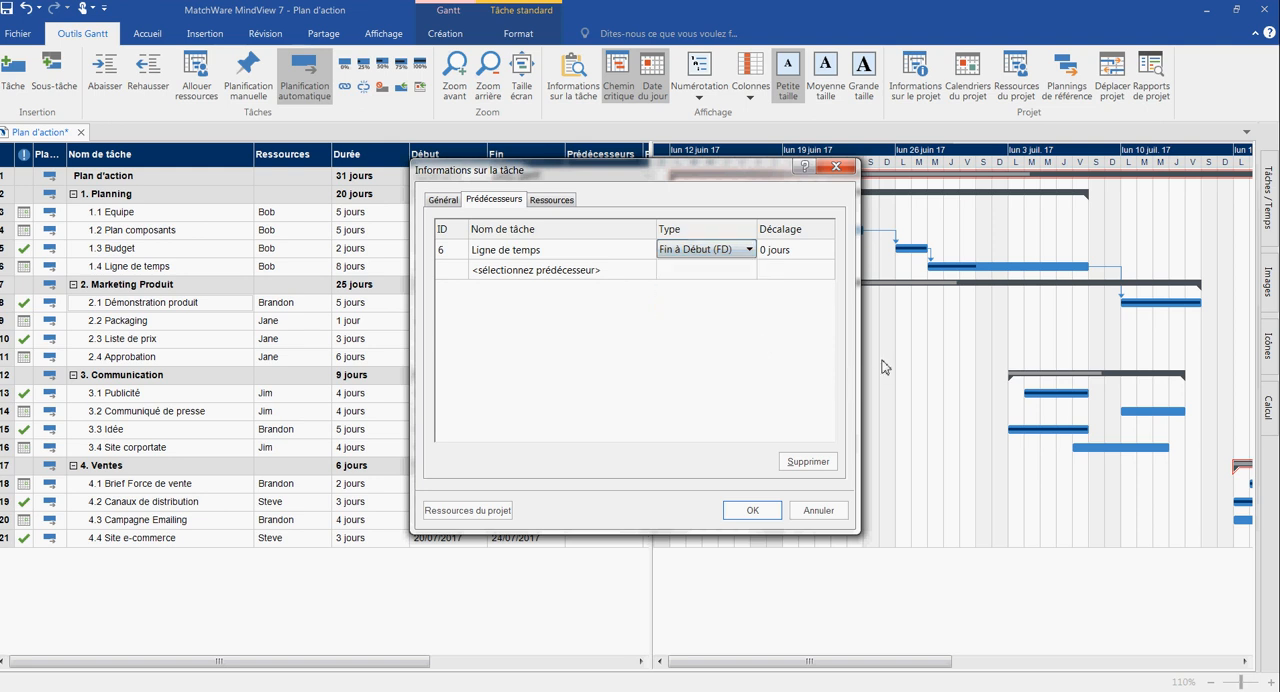
{"action": "left_click", "coordinate": [750, 510]}
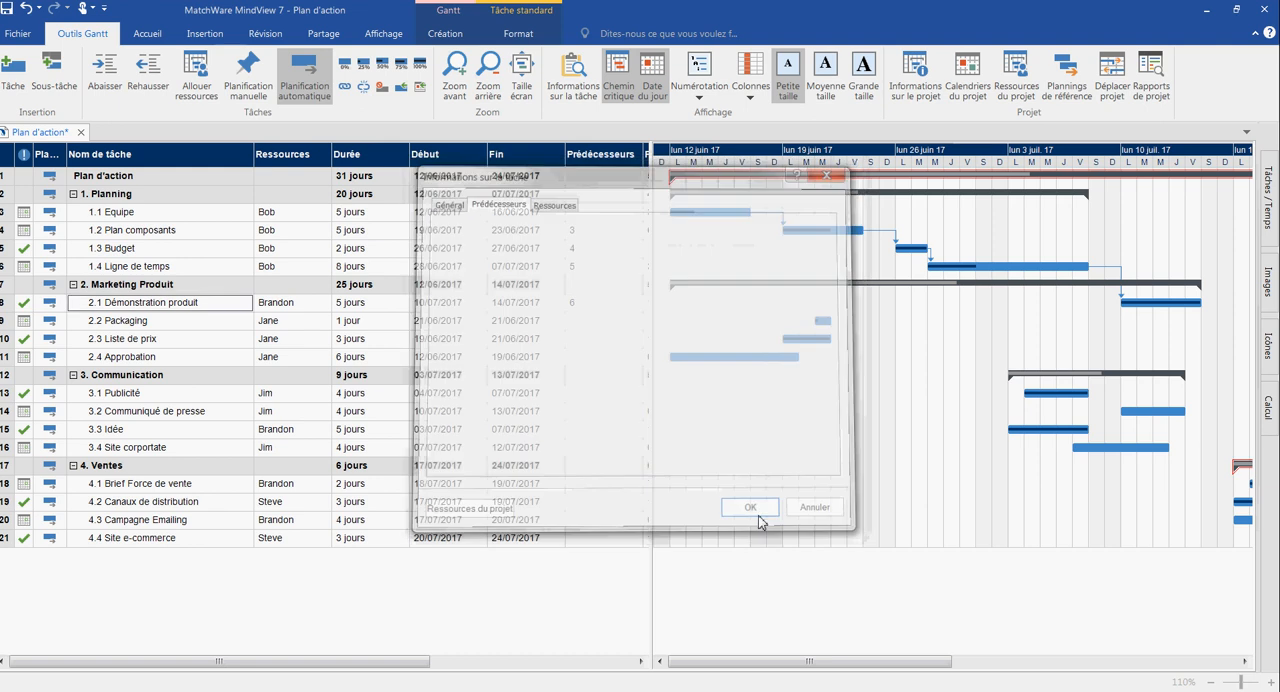
- Link the Gantt bar of 2.1 Démonstration produit to 2.2 Packaging
{"action": "left_click_drag", "start_coordinate": [1147, 298], "coordinate": [827, 323]}
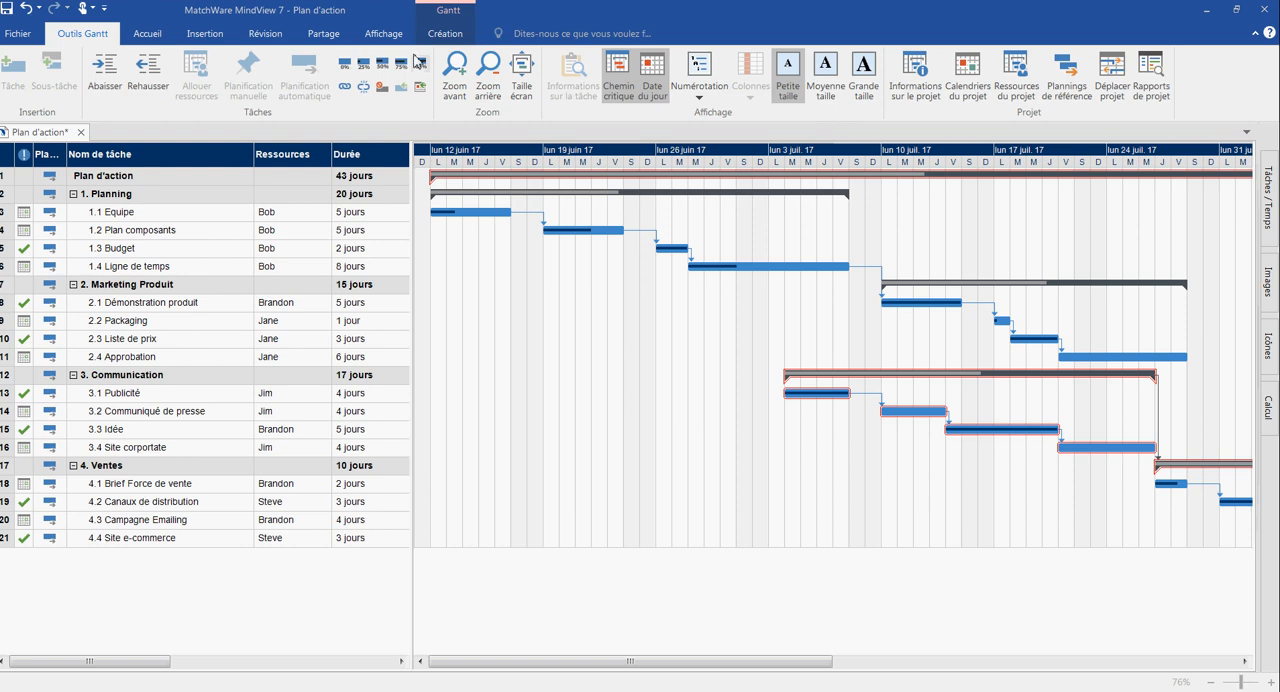
- Display the project as a Ligne de temps, hide the timeline outline and enlarge the timeline to 100%
{"action": "left_click", "coordinate": [145, 38]}
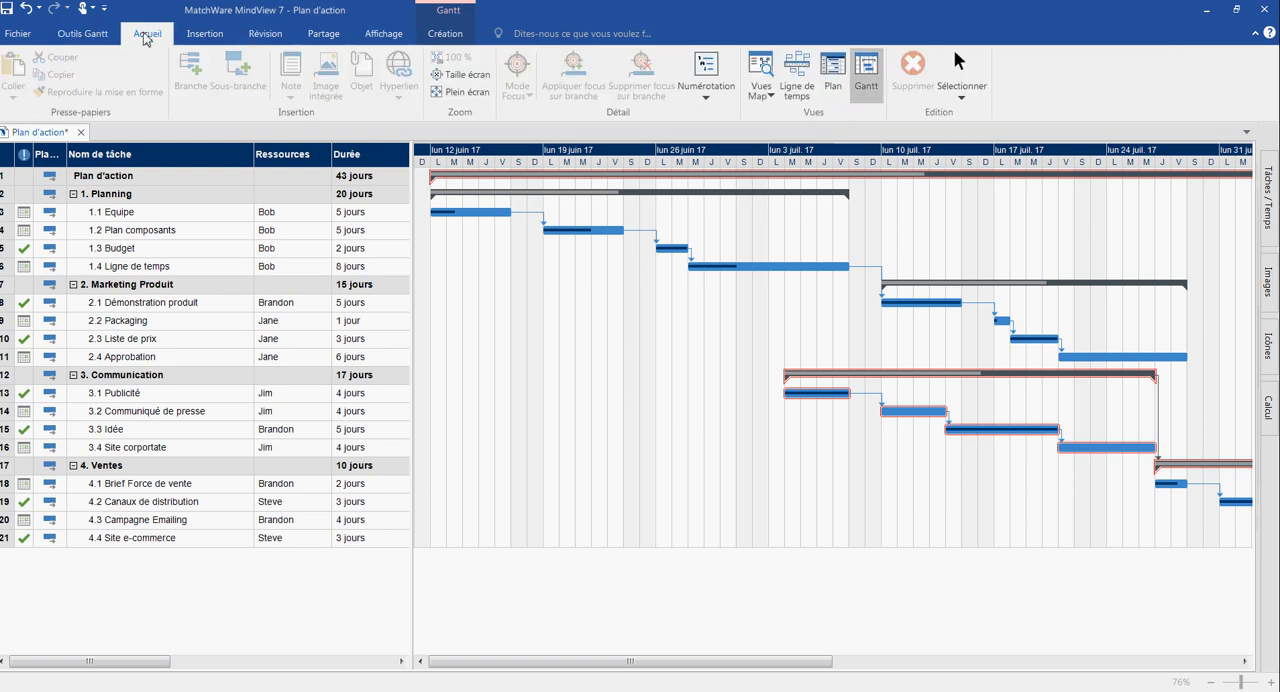
{"action": "left_click", "coordinate": [796, 72]}
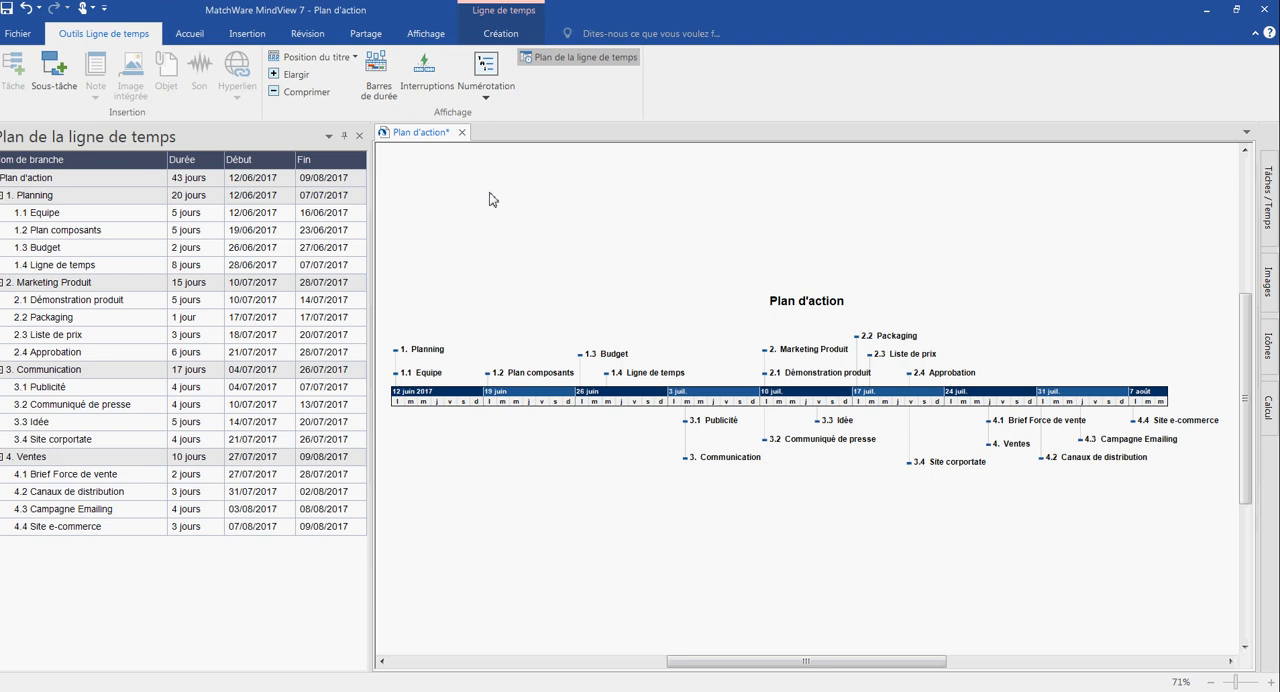
{"action": "left_click", "coordinate": [359, 135]}
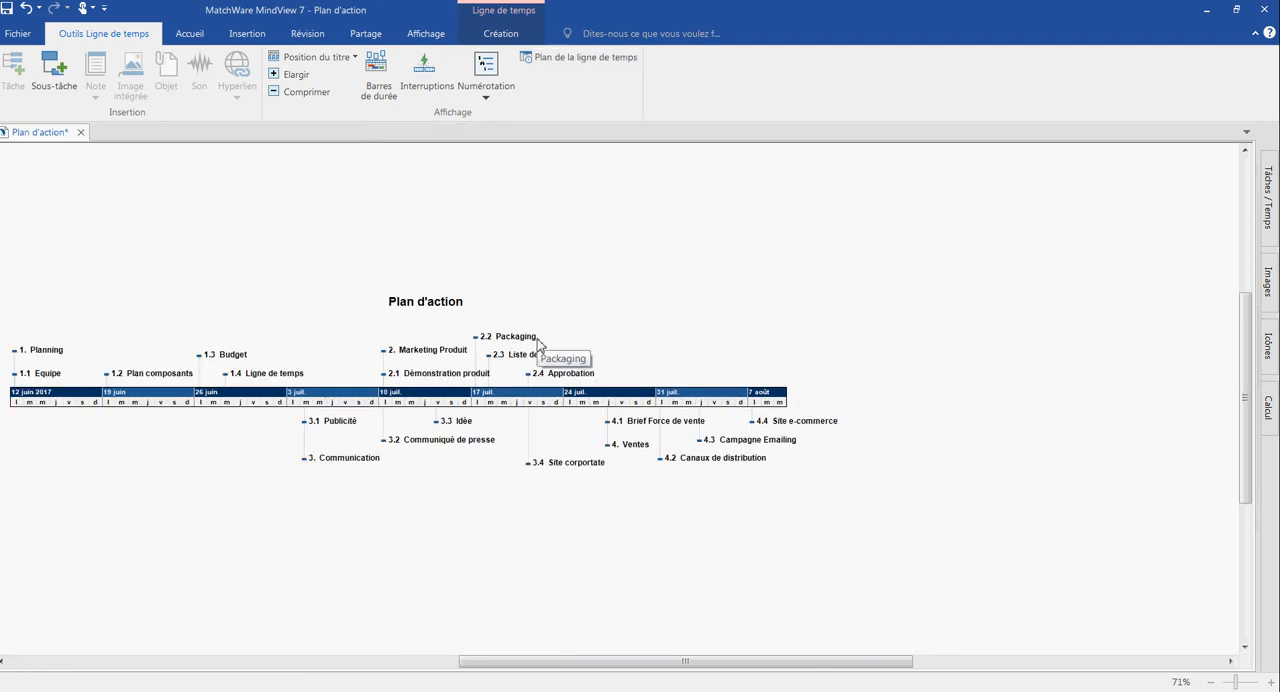
{"action": "scroll", "coordinate": [537, 344], "scroll_direction": "up", "scroll_amount": 3}
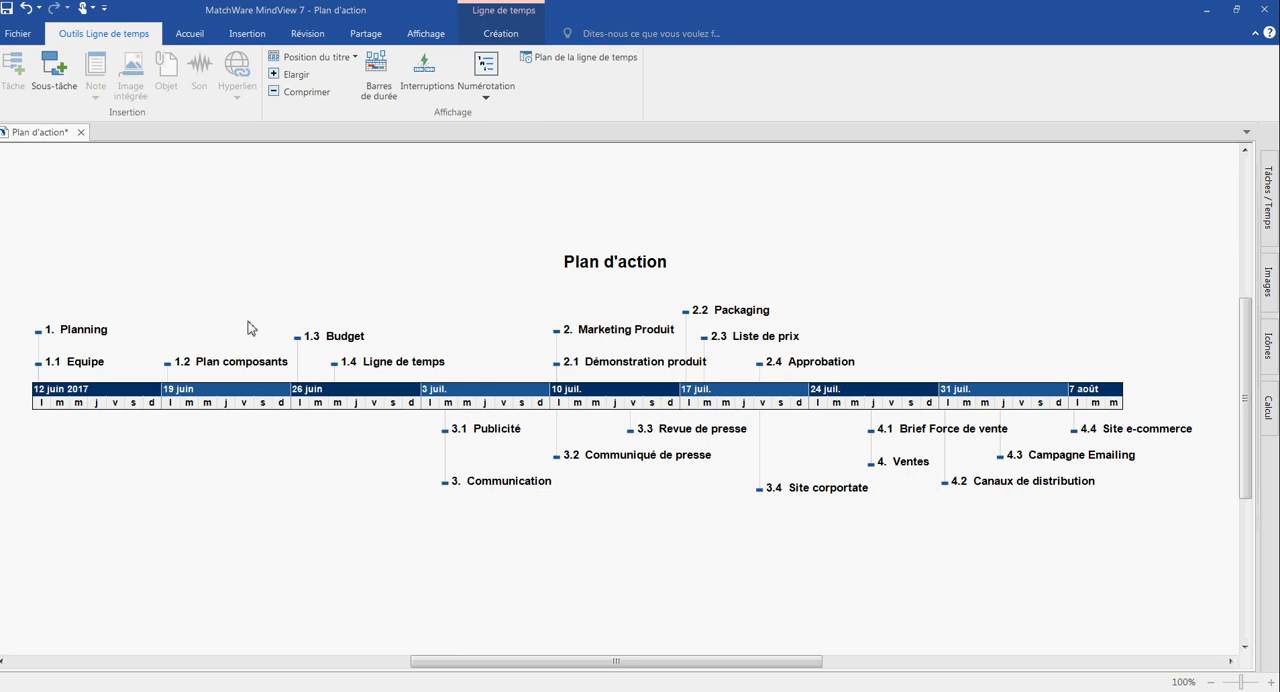
- Start a customised export of the Plan d'action project to Microsoft Word
{"action": "left_click", "coordinate": [27, 47]}
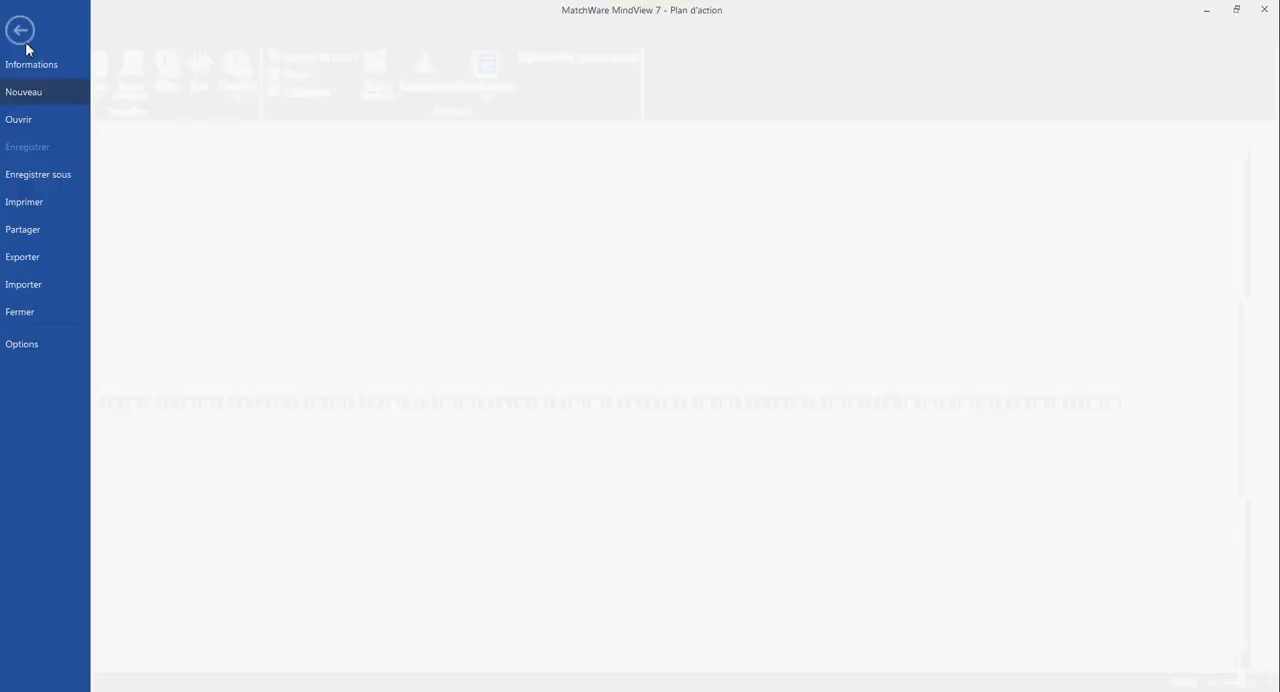
{"action": "left_click", "coordinate": [27, 259]}
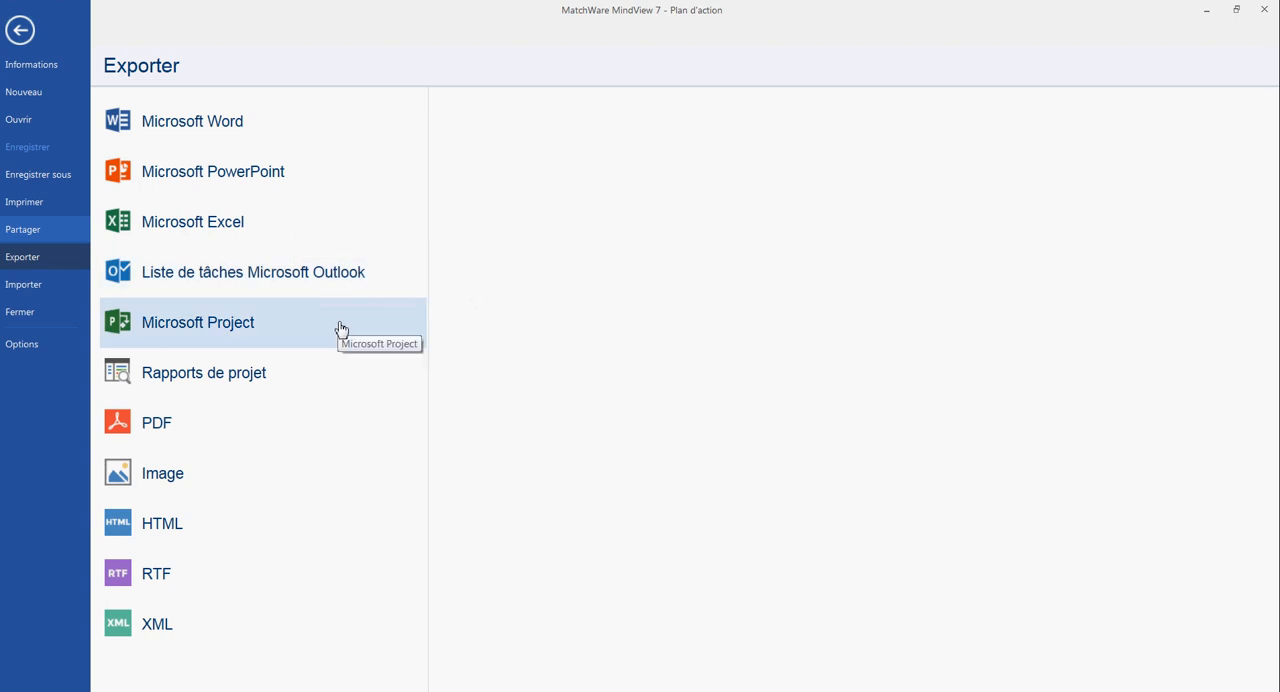
{"action": "left_click", "coordinate": [336, 382]}
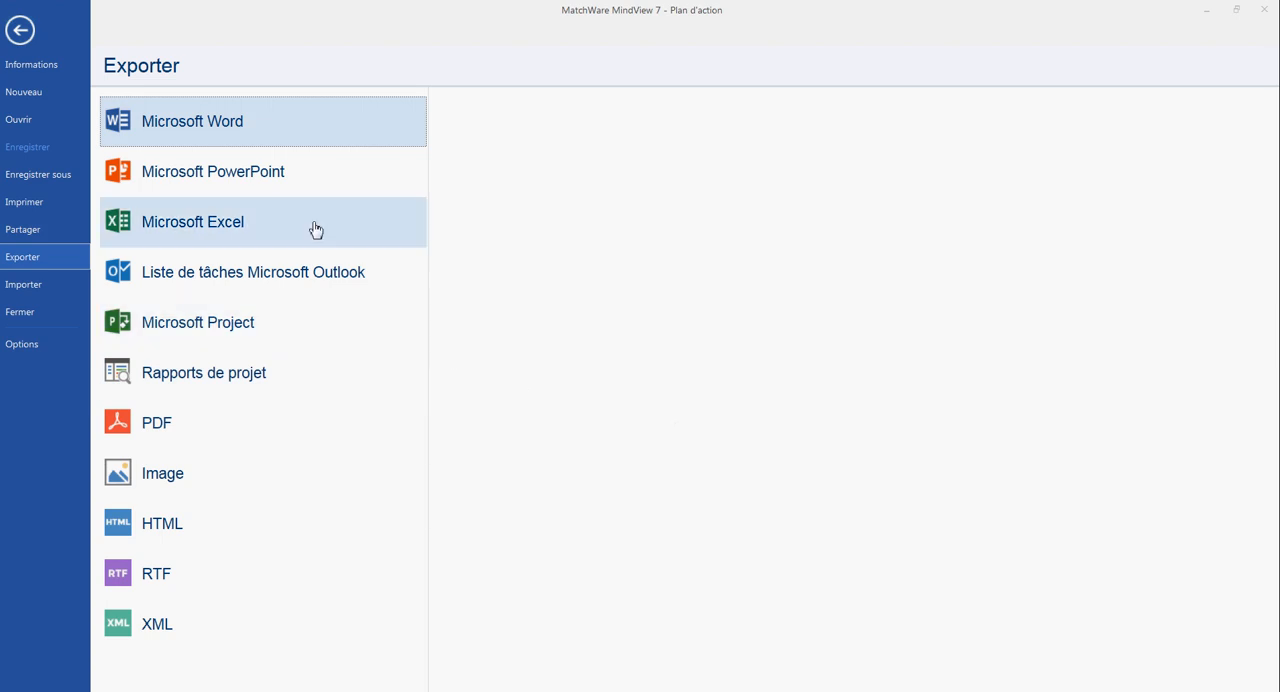
{"action": "left_click", "coordinate": [400, 143]}
{"action": "left_click", "coordinate": [563, 189]}
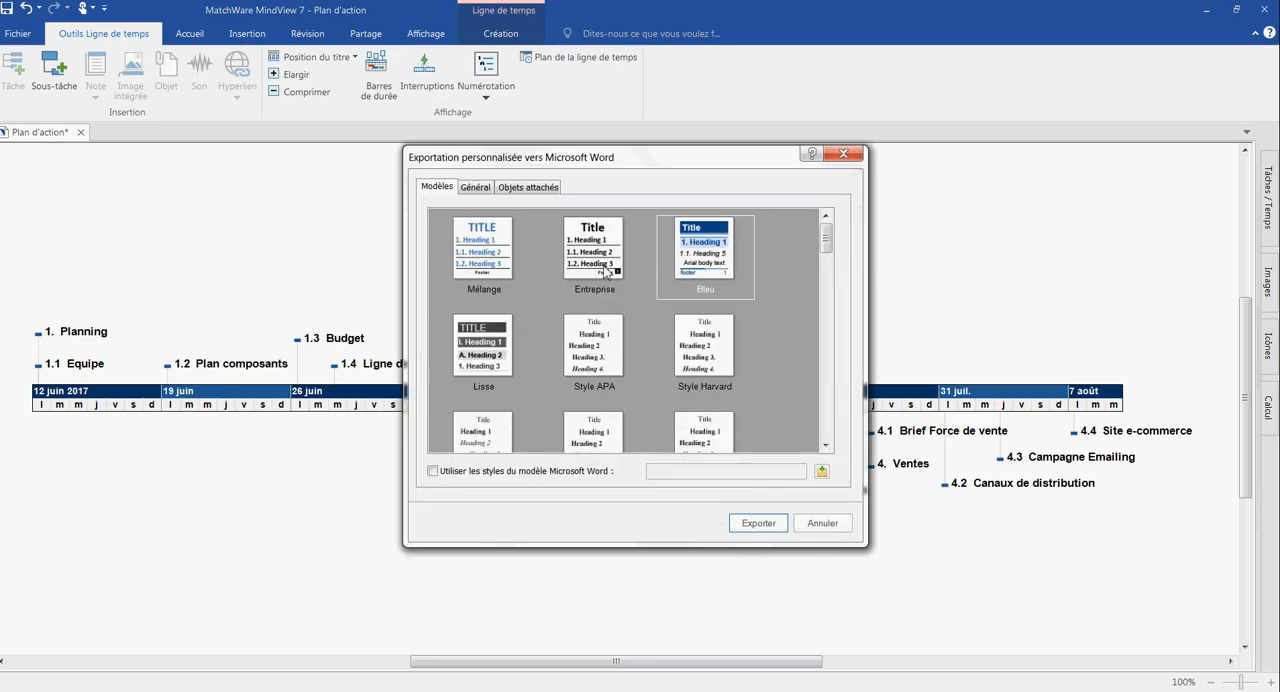
- Adjust the Word export's mind map image, dates and priority options, and save the export as Plan d'action.docx on the Bureau
{"action": "left_click", "coordinate": [476, 189]}
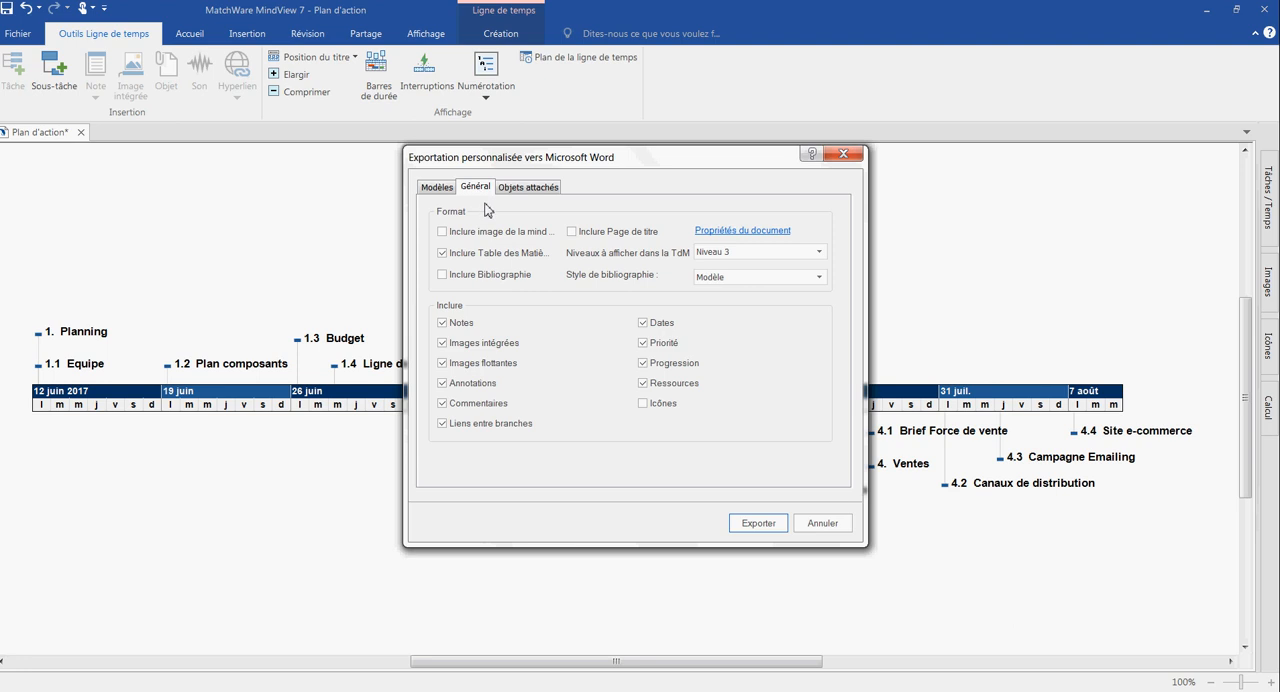
{"action": "left_click", "coordinate": [489, 233]}
{"action": "left_click", "coordinate": [643, 322]}
{"action": "left_click", "coordinate": [643, 343]}
{"action": "left_click", "coordinate": [756, 524]}
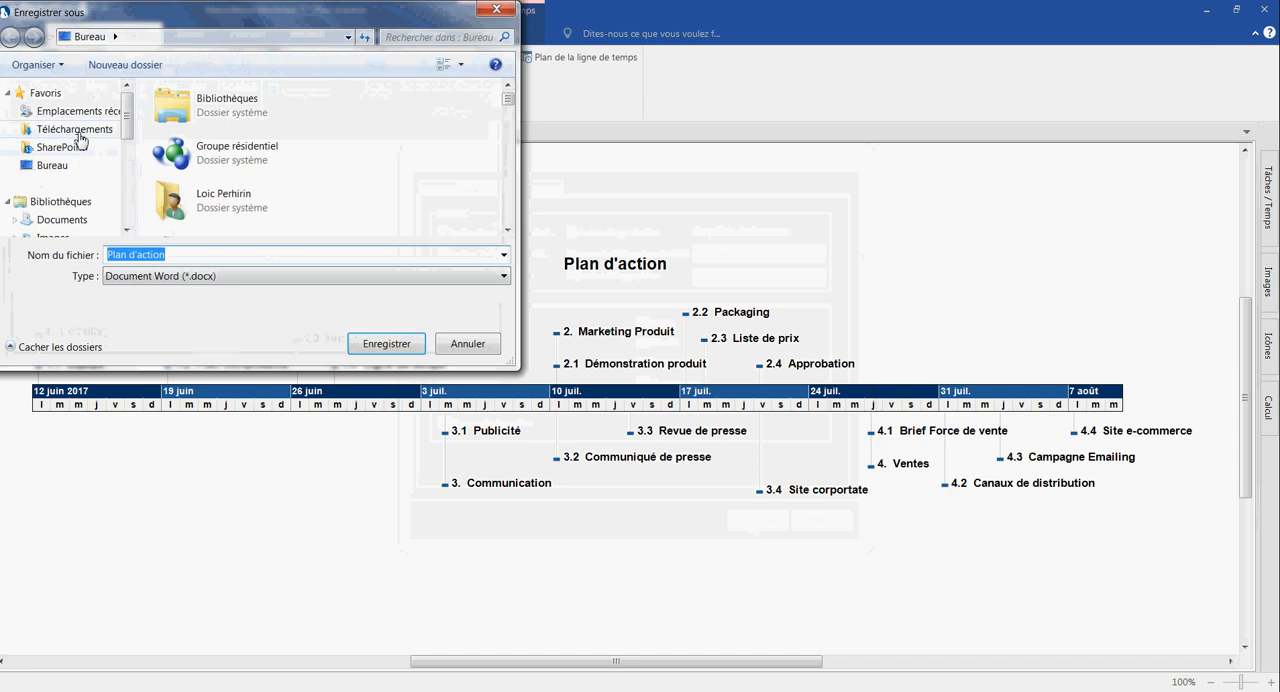
{"action": "left_click", "coordinate": [76, 165]}
{"action": "left_click", "coordinate": [386, 343]}
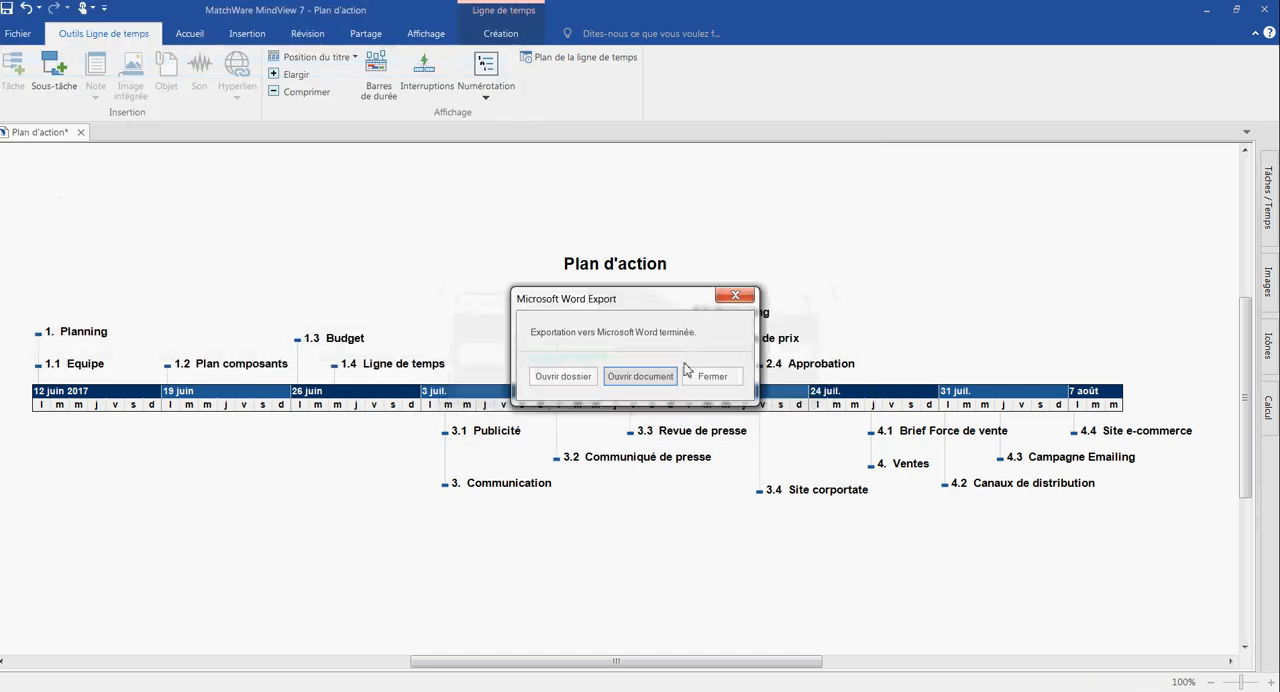
- Open the exported document in Word, update the entire table of contents and follow its 1. Planning entry
{"action": "left_click", "coordinate": [648, 375]}
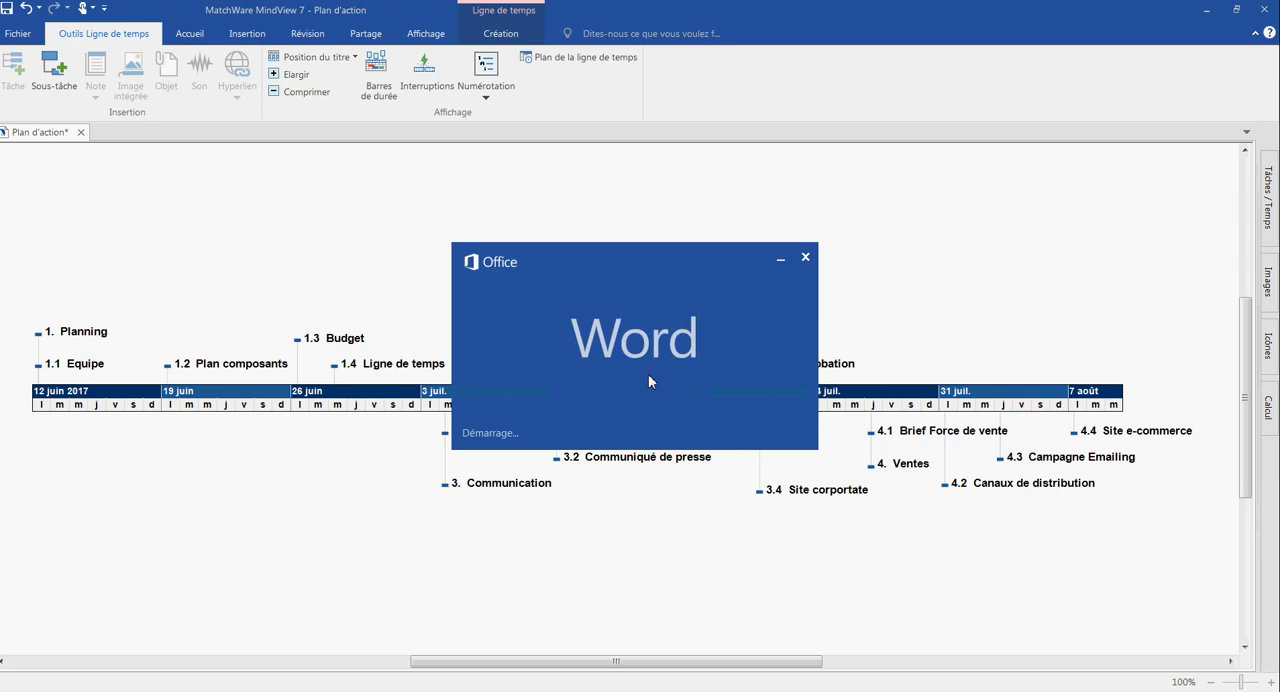
{"action": "left_click", "coordinate": [600, 398]}
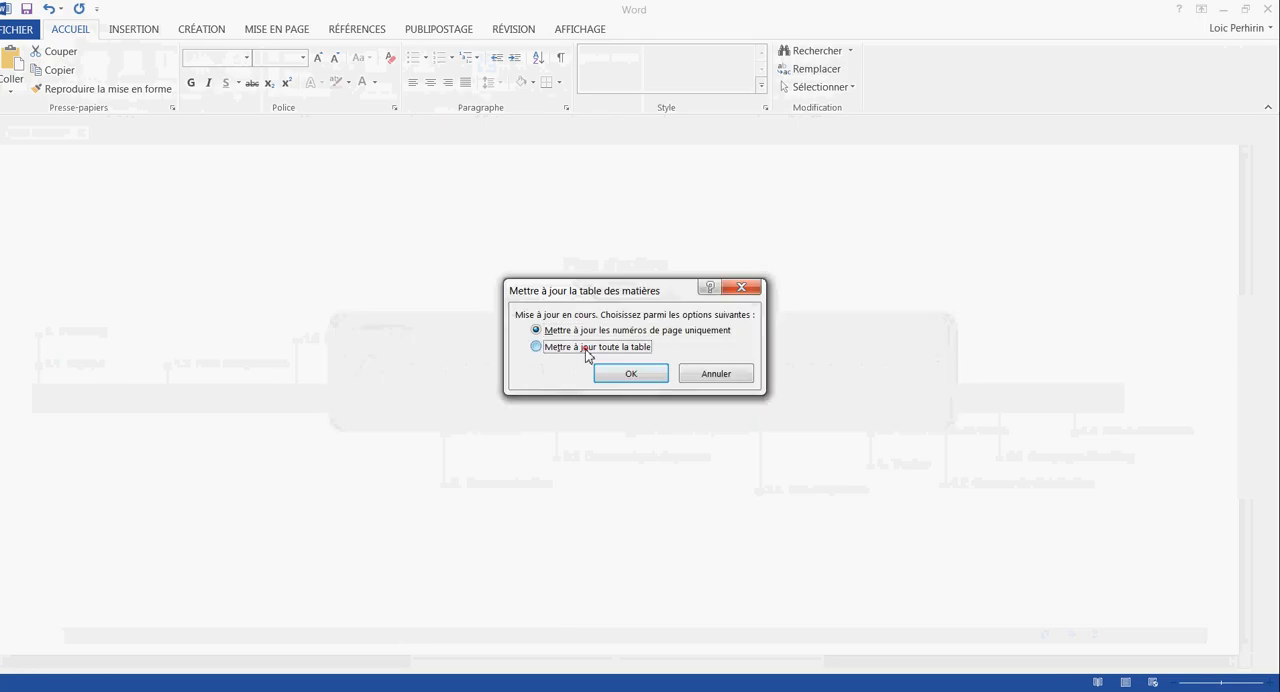
{"action": "left_click", "coordinate": [560, 350]}
{"action": "left_click", "coordinate": [614, 374]}
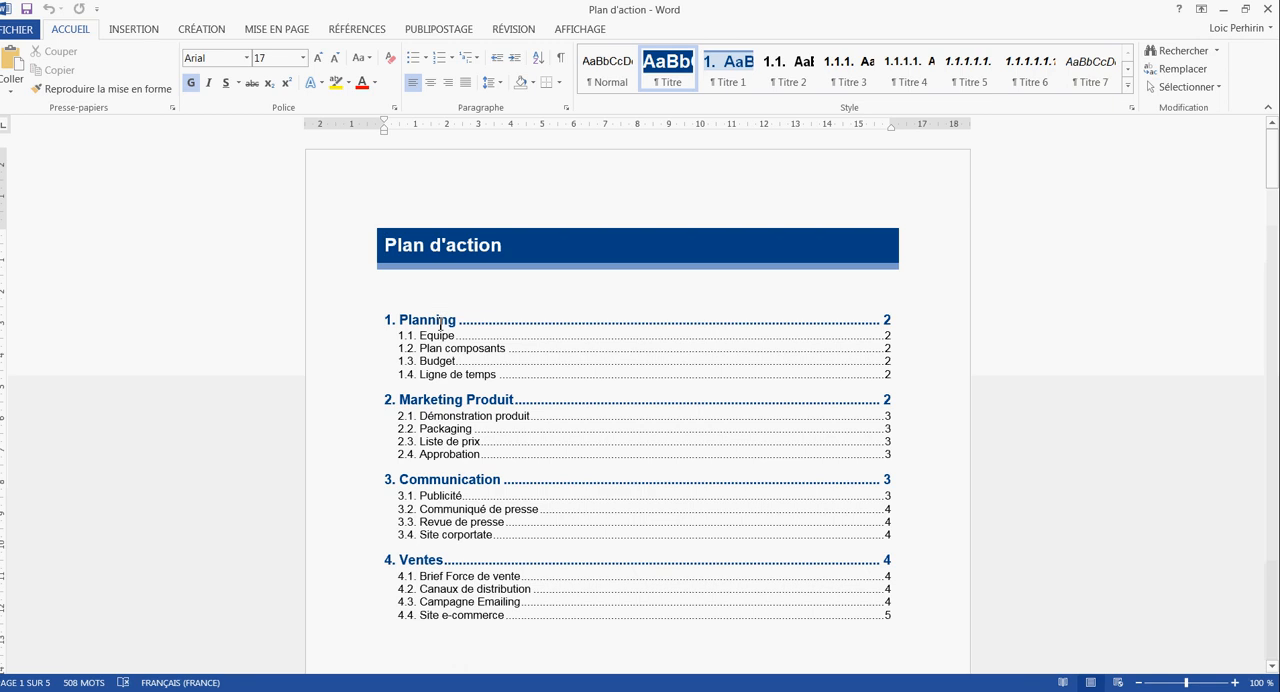
{"action": "left_click", "coordinate": [440, 325], "text": "ctrl"}
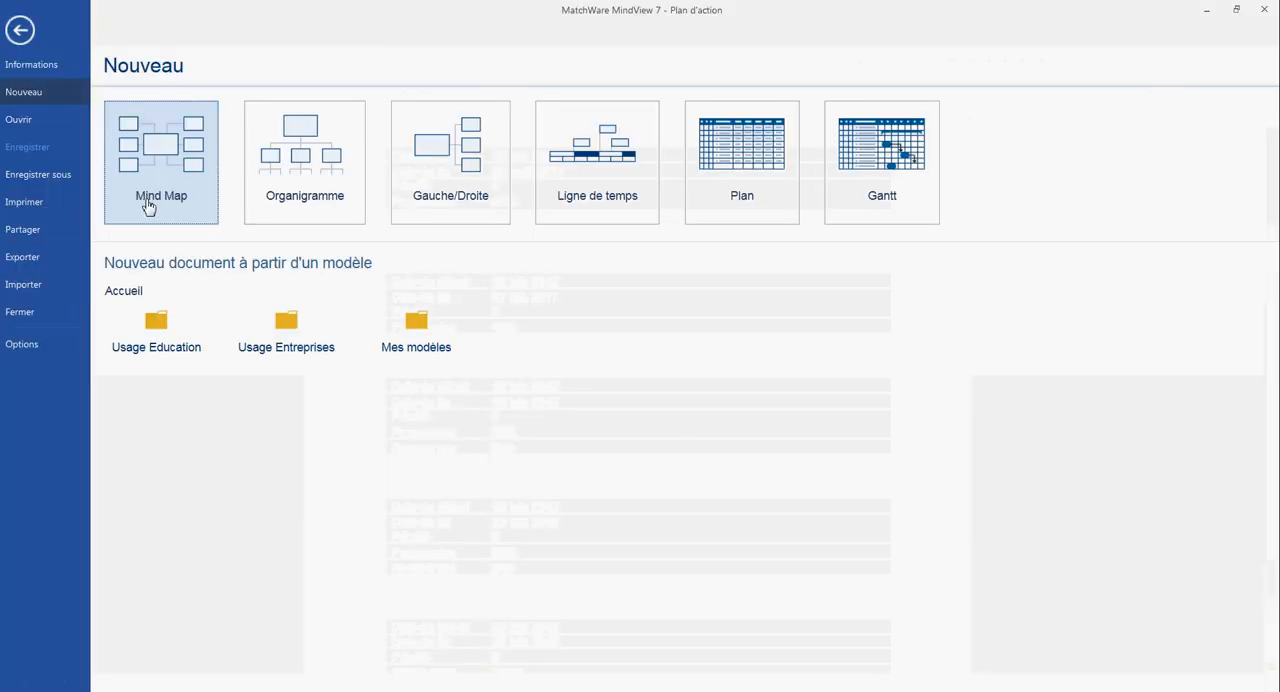
- Start a customised export of the project to Microsoft PowerPoint using the dark blue laptop-themed template
{"action": "left_click", "coordinate": [50, 253]}
{"action": "left_click", "coordinate": [231, 177]}
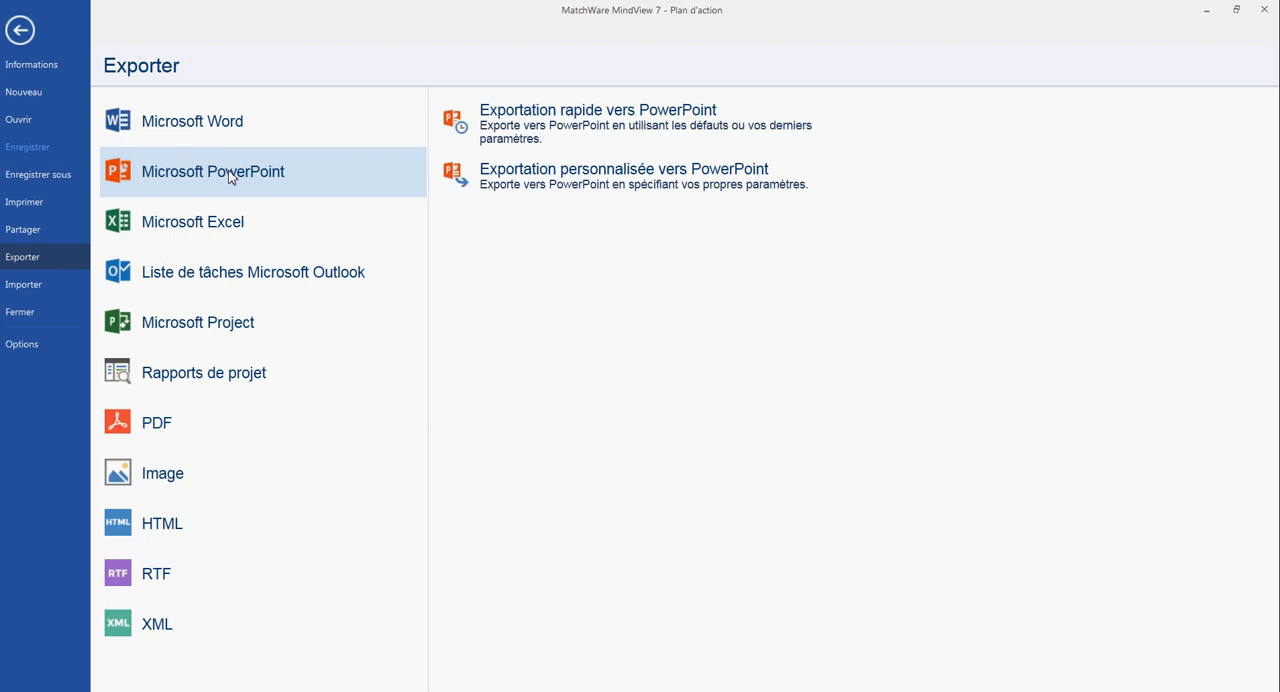
{"action": "left_click", "coordinate": [609, 190]}
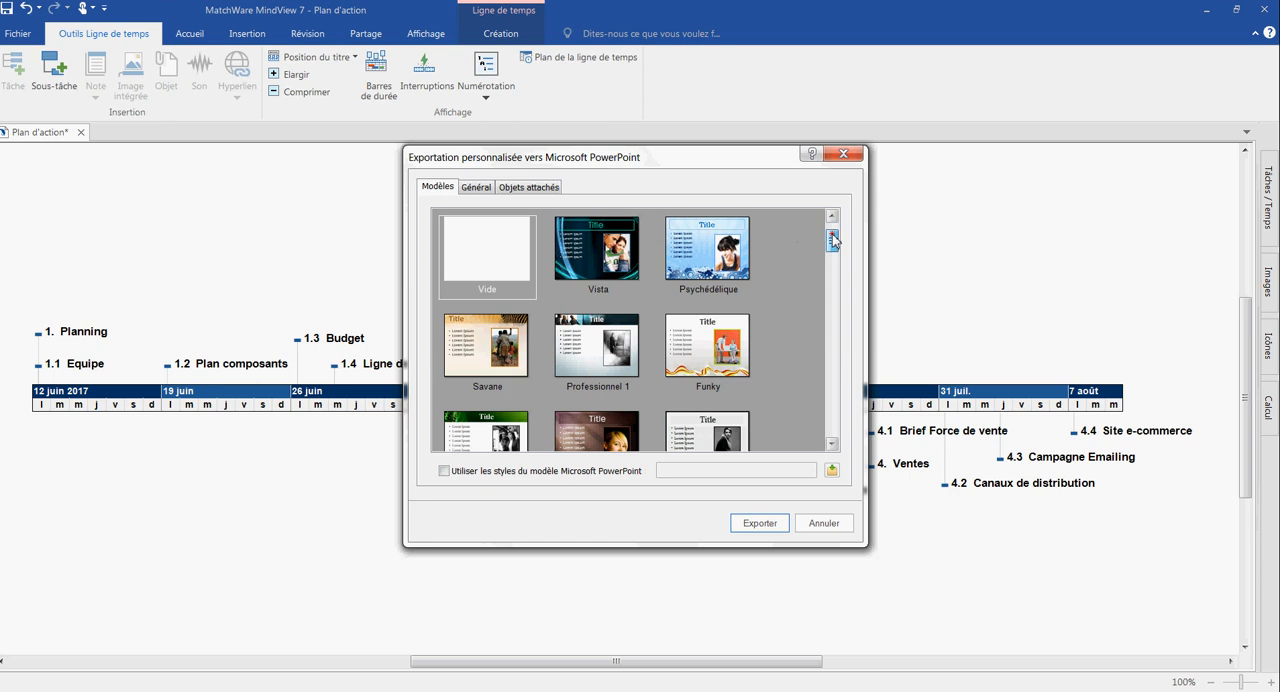
{"action": "left_click_drag", "start_coordinate": [832, 234], "coordinate": [619, 421]}
- Save the PowerPoint export as Plan d'action.pptx in Documents, open the presentation and show its 1. Planning slide
{"action": "left_click", "coordinate": [480, 190]}
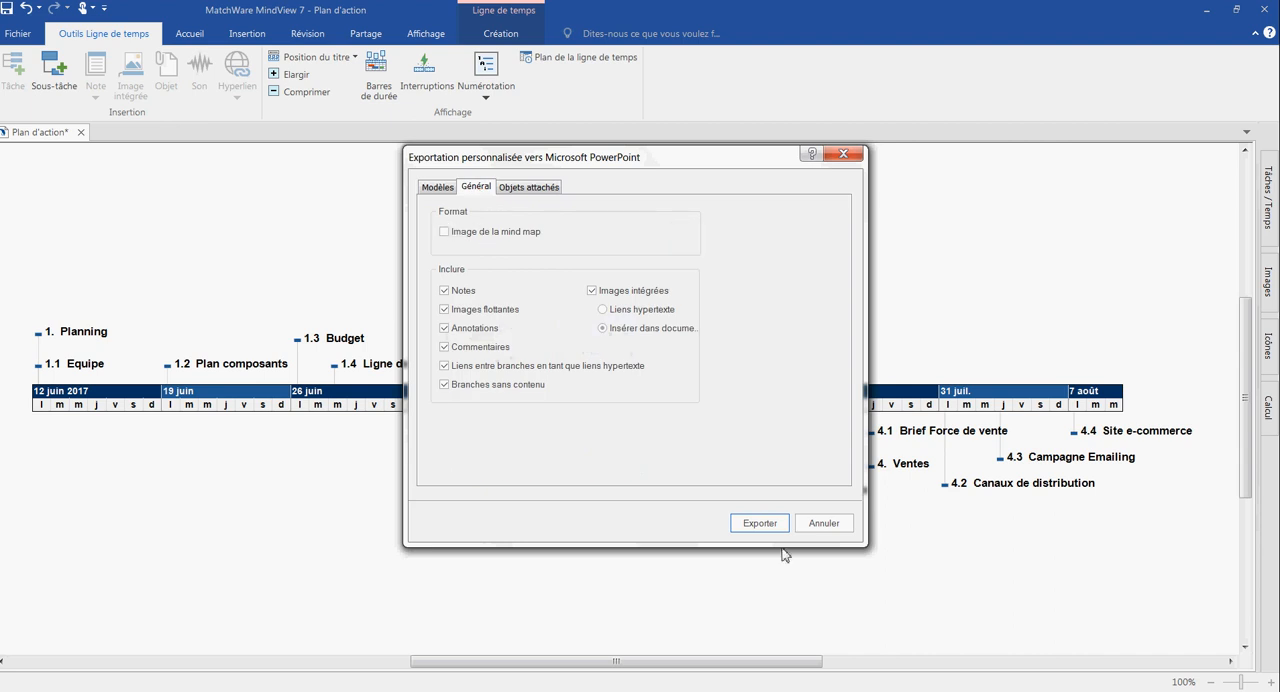
{"action": "left_click", "coordinate": [762, 524]}
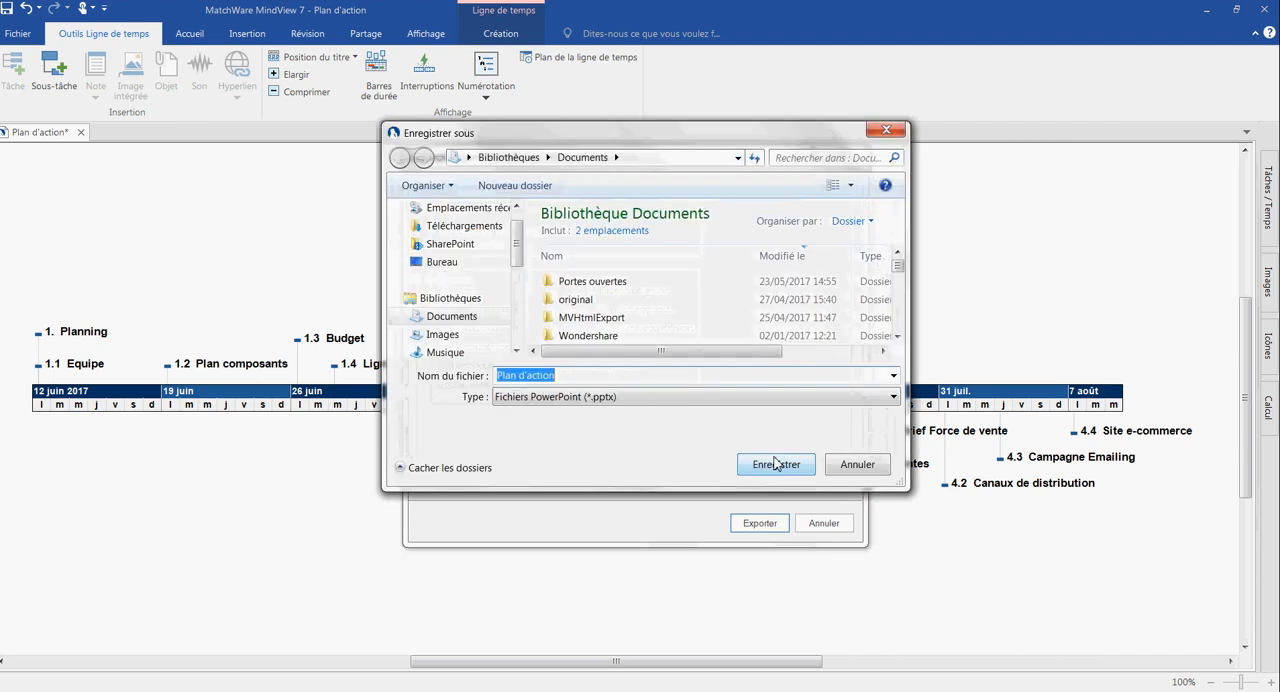
{"action": "left_click", "coordinate": [774, 462]}
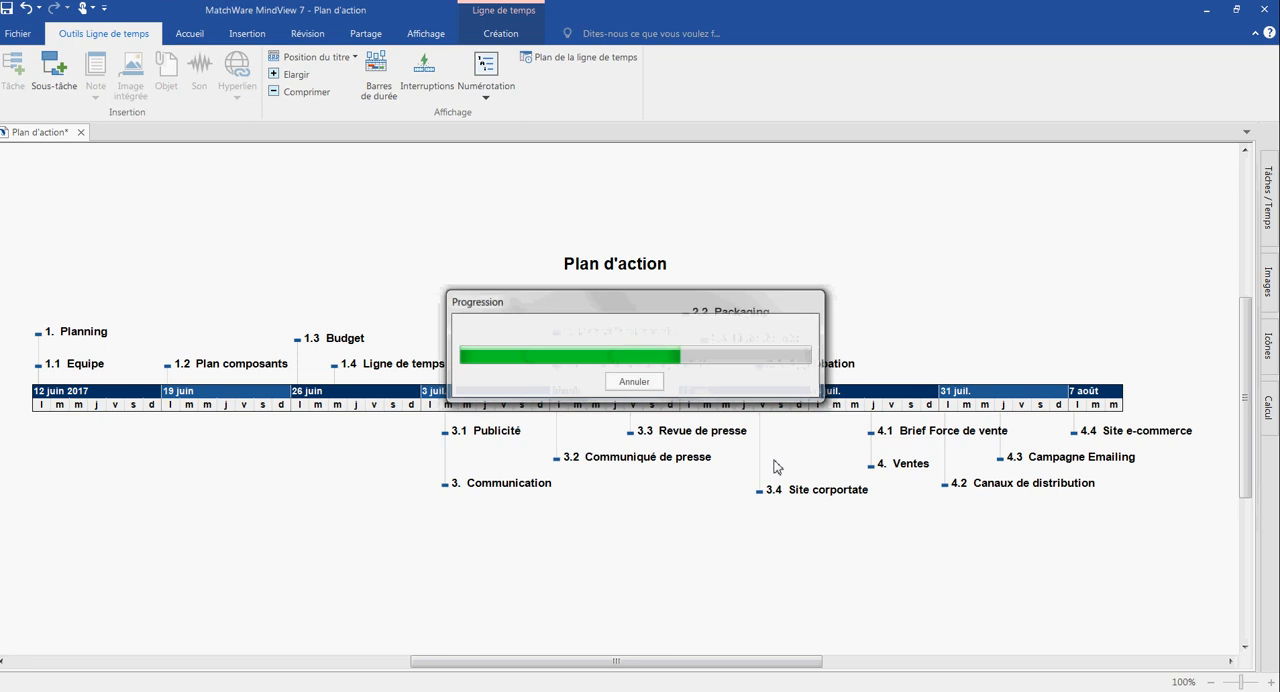
{"action": "left_click", "coordinate": [650, 380]}
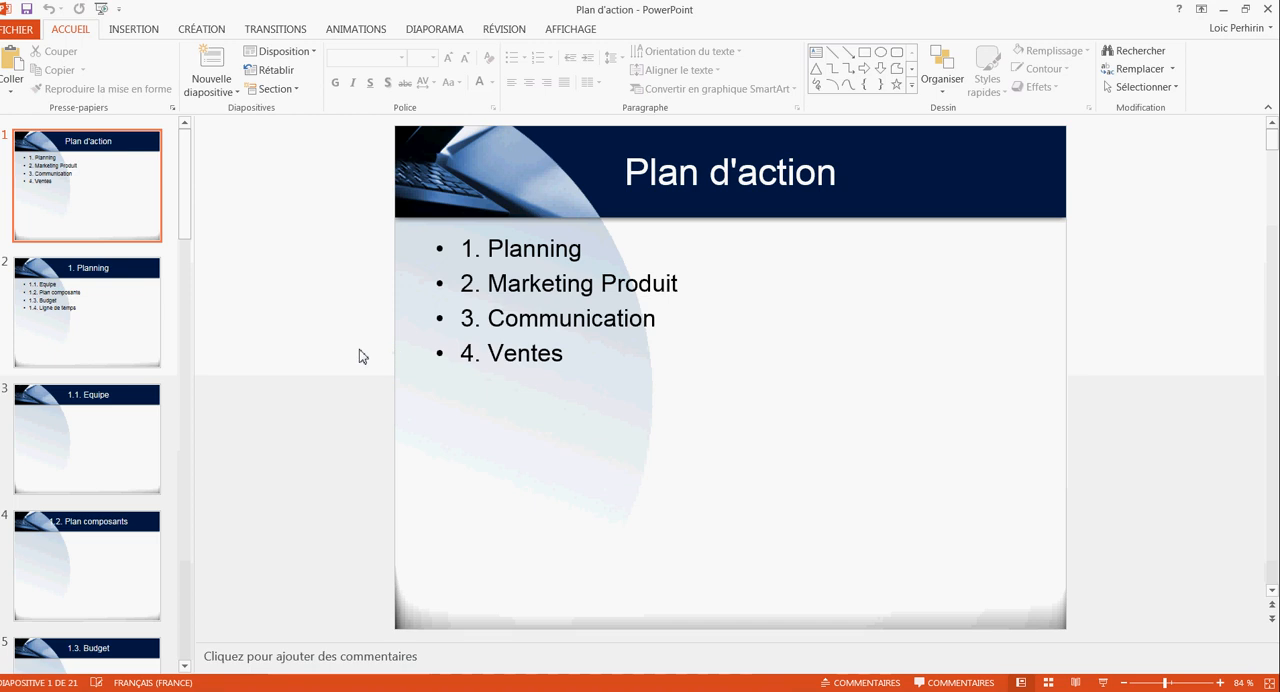
{"action": "left_click", "coordinate": [100, 334]}
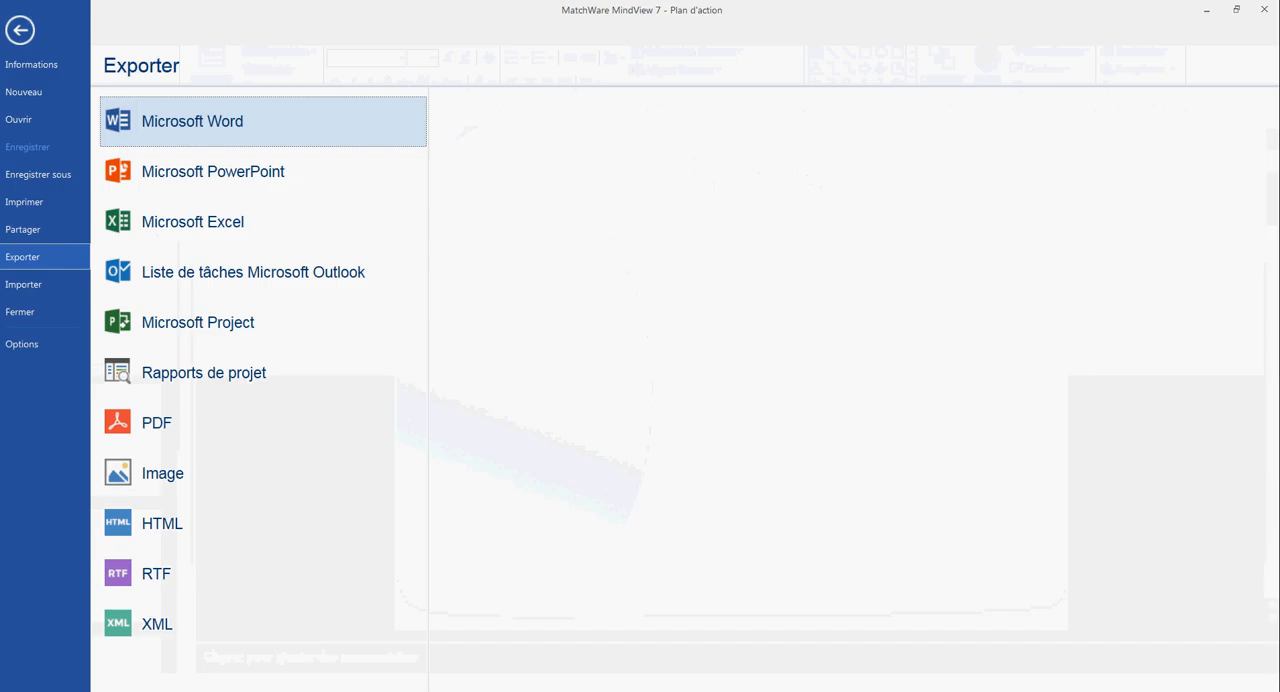
- Export the project to Microsoft Excel with custom settings, using the Structurée branch layout and including MindView data, as plan d'action.xlsx
{"action": "left_click", "coordinate": [240, 218]}
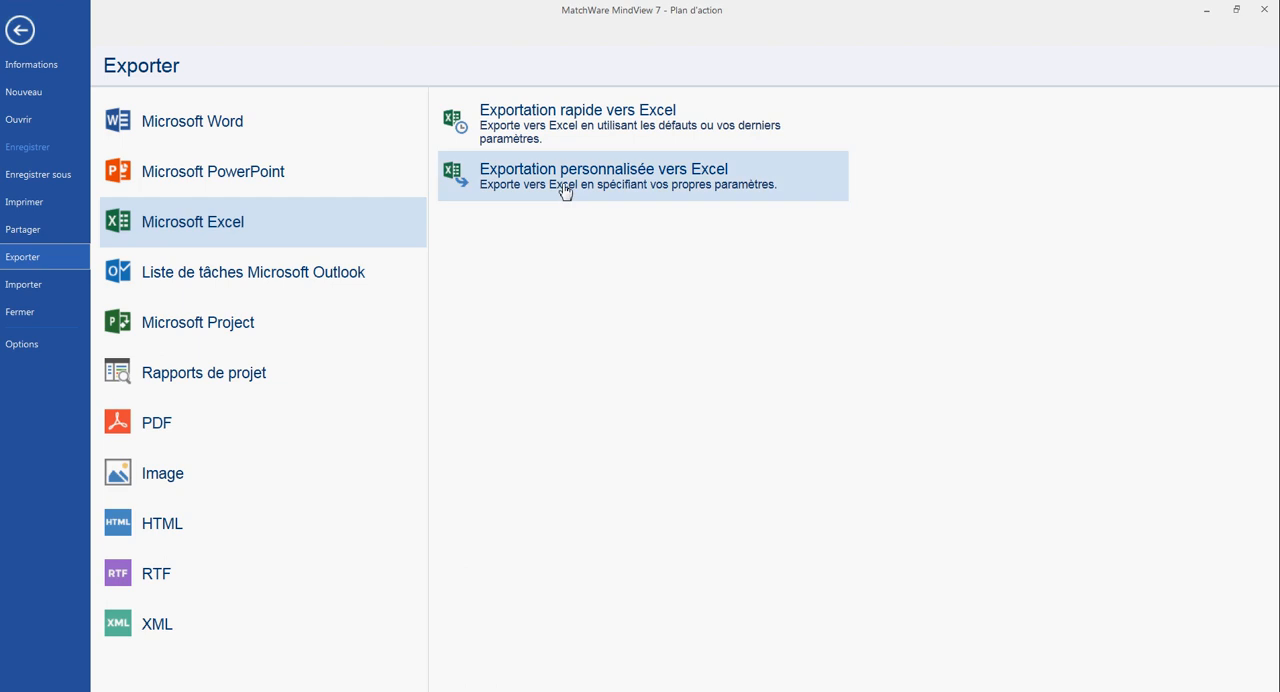
{"action": "left_click", "coordinate": [562, 188]}
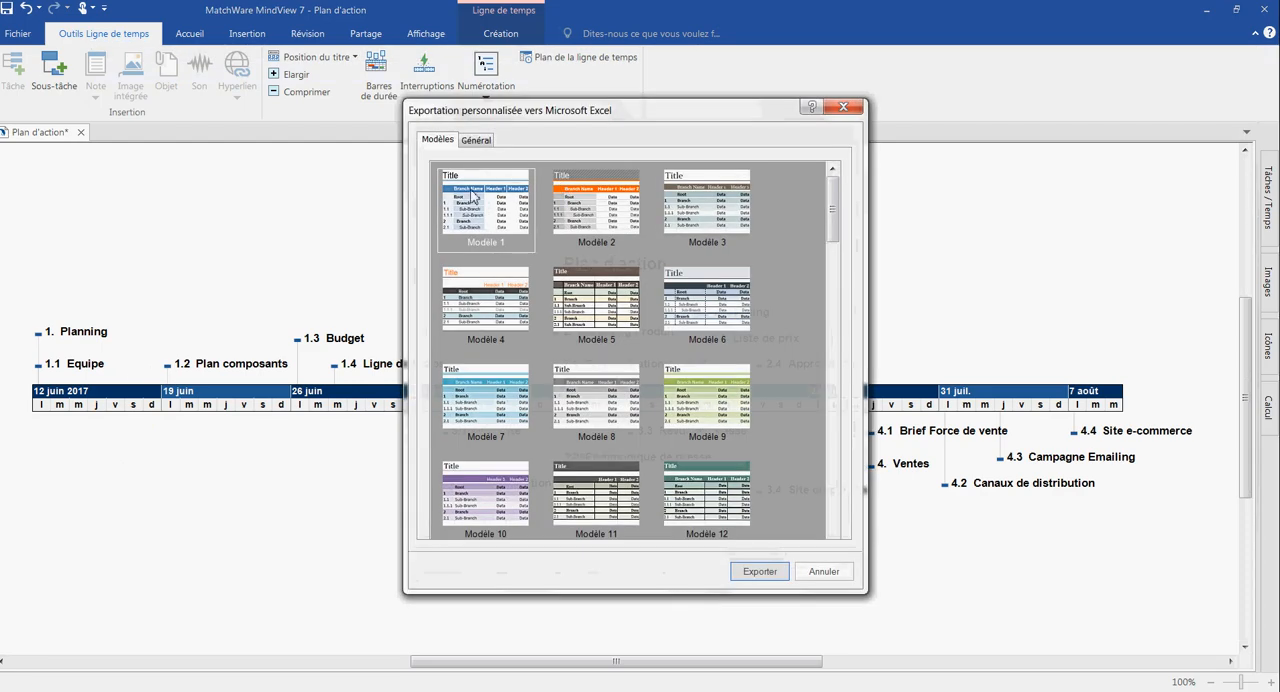
{"action": "left_click", "coordinate": [476, 140]}
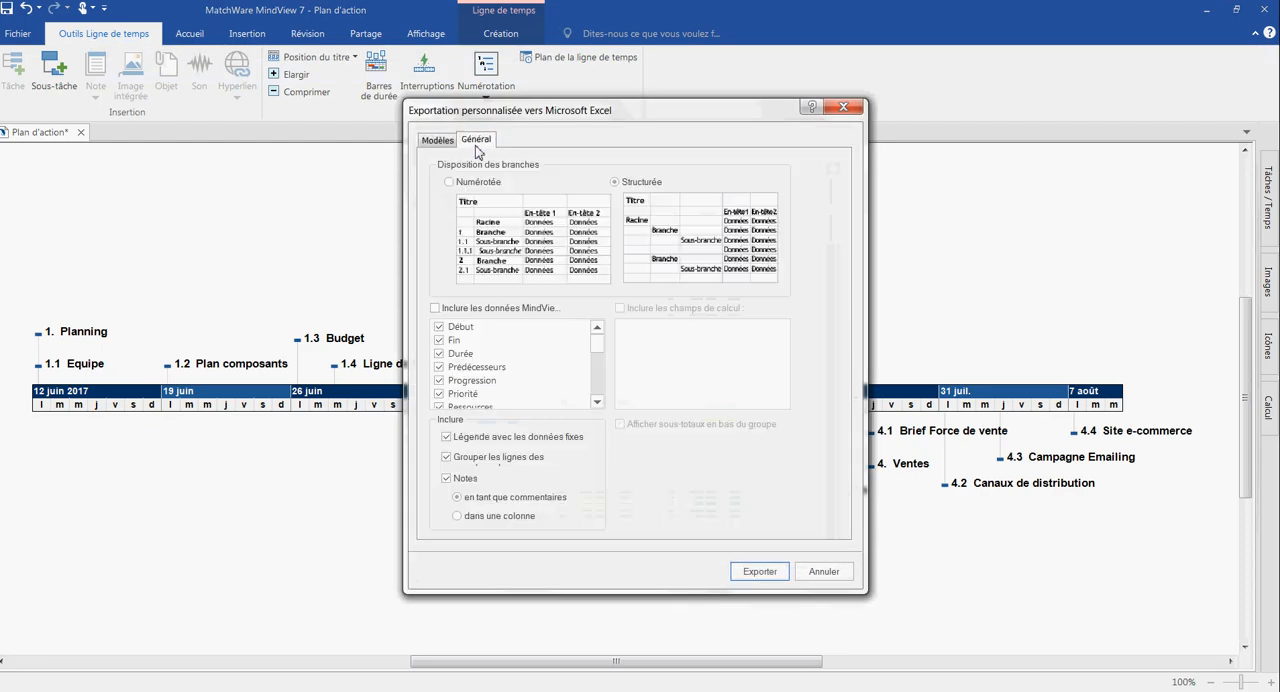
{"action": "left_click", "coordinate": [449, 182]}
{"action": "left_click", "coordinate": [614, 182]}
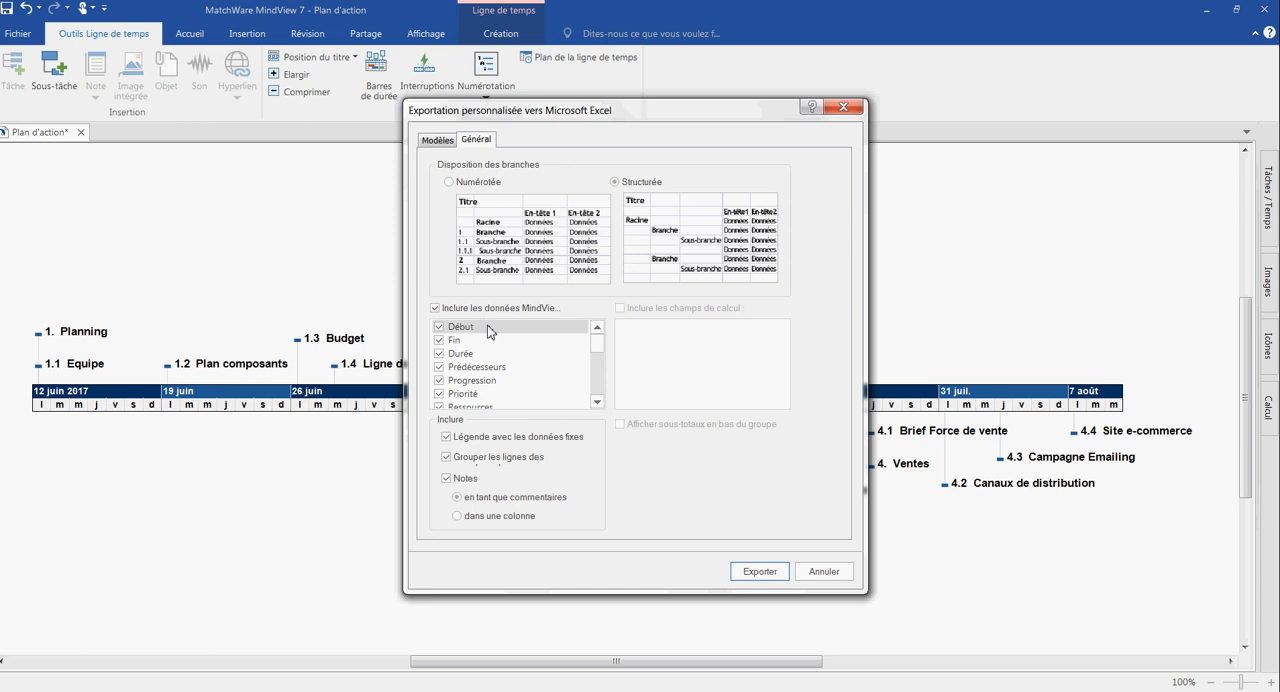
{"action": "left_click", "coordinate": [757, 572]}
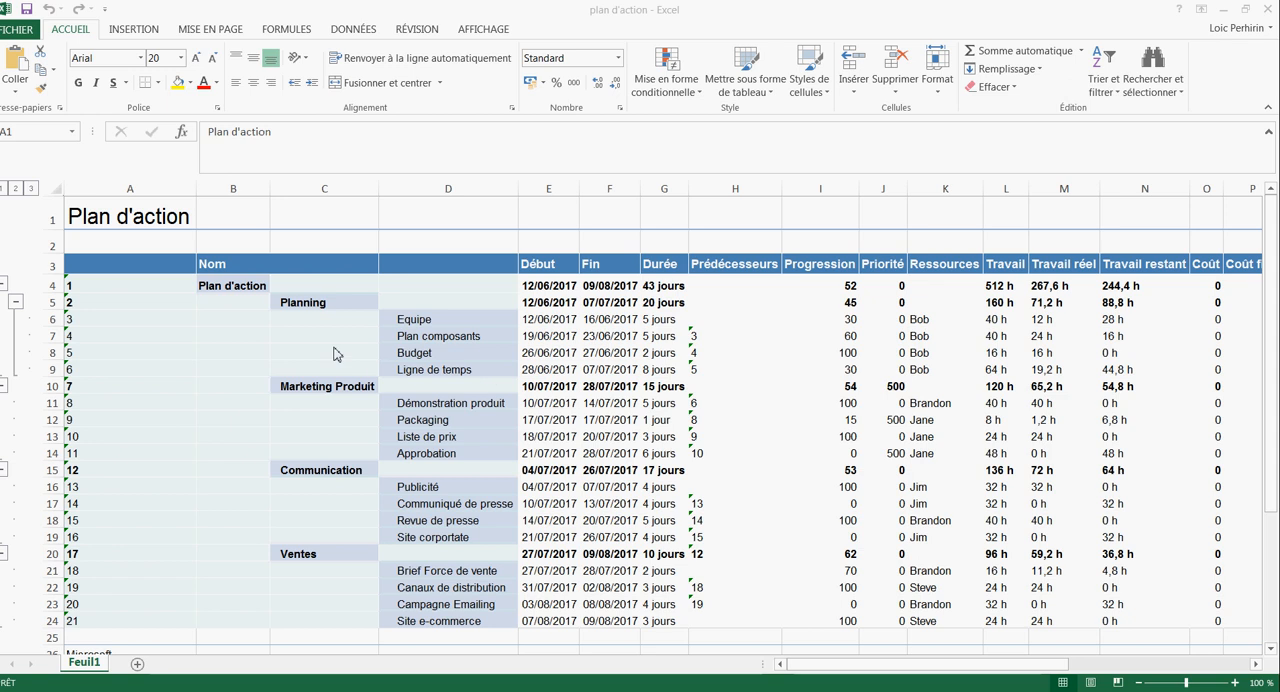
- Examine the branch and sub-branch columns of the exported Excel workbook, along with its task data columns
{"action": "left_click_drag", "start_coordinate": [327, 286], "coordinate": [322, 495]}
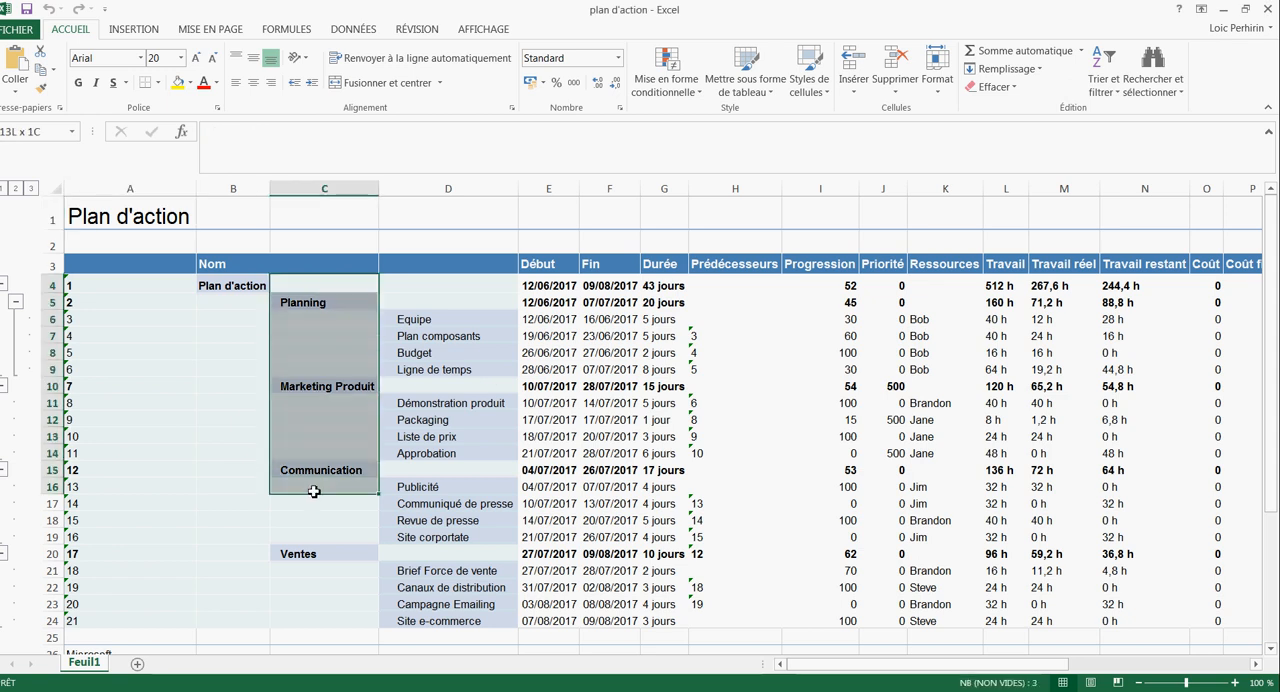
{"action": "left_click_drag", "start_coordinate": [448, 300], "coordinate": [486, 571]}
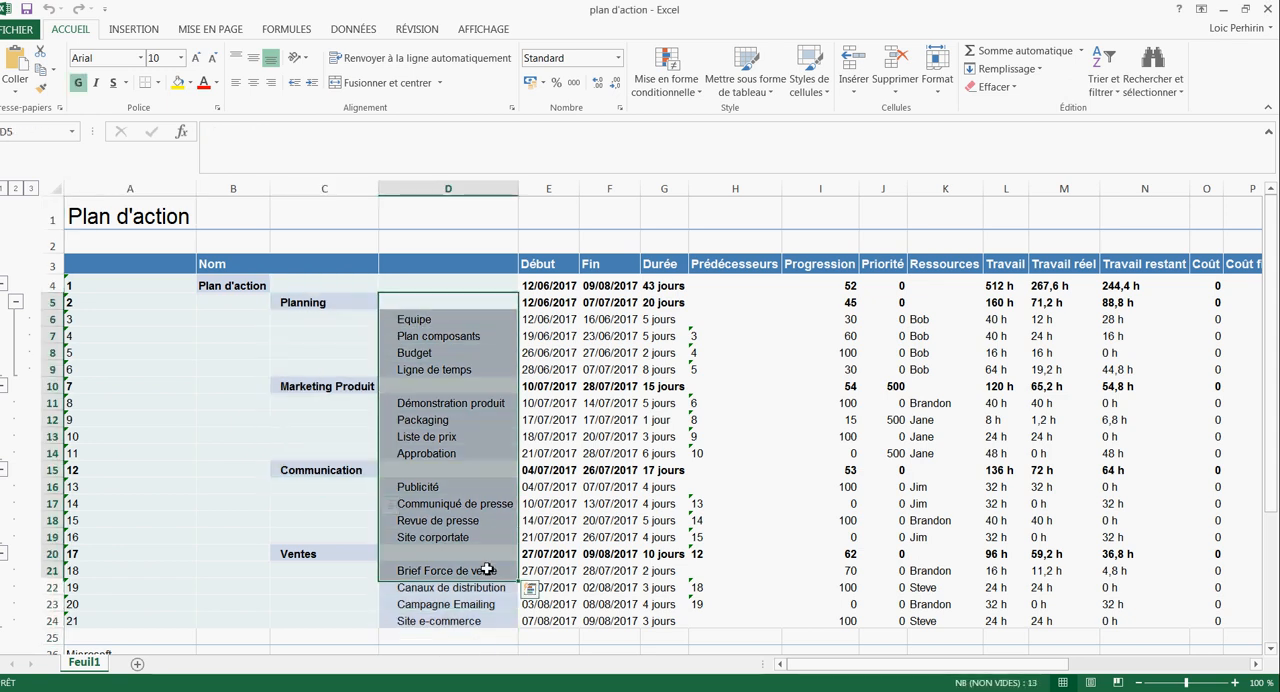
{"action": "left_click", "coordinate": [1256, 664]}
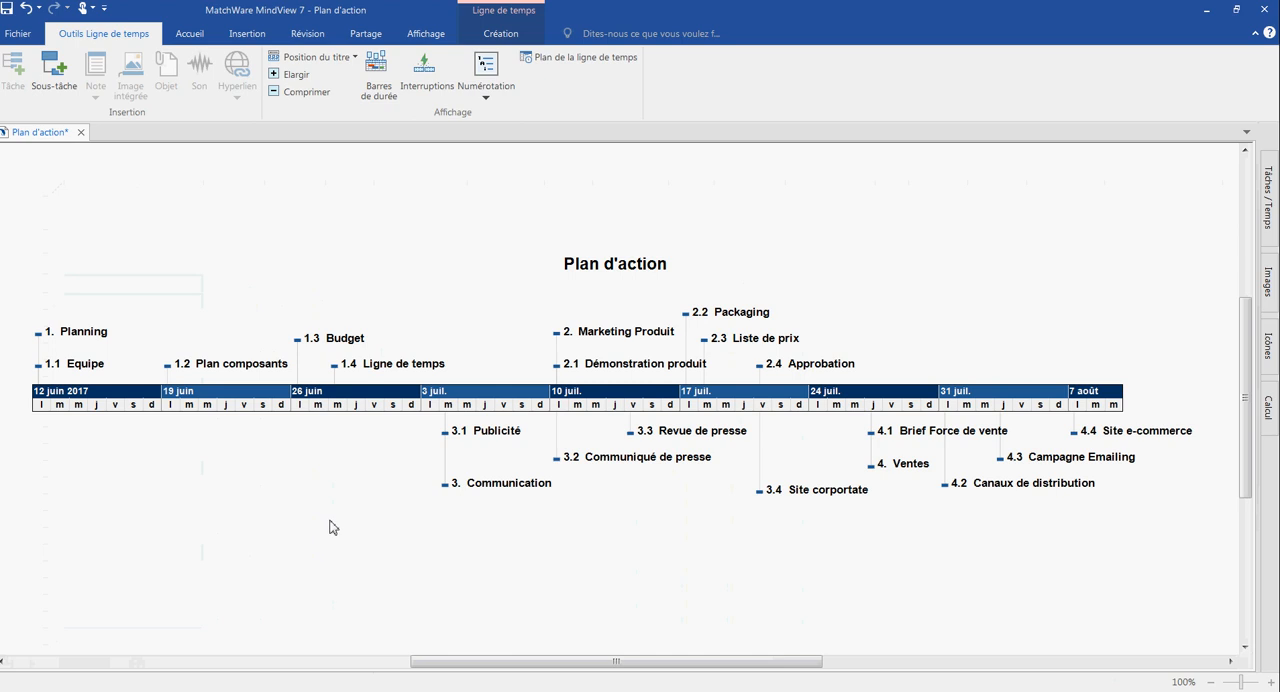
- Export the MindView project to Microsoft Project as plan d'action in Documents, and view its Gantt chart in the maximised Project window
{"action": "left_click", "coordinate": [18, 33]}
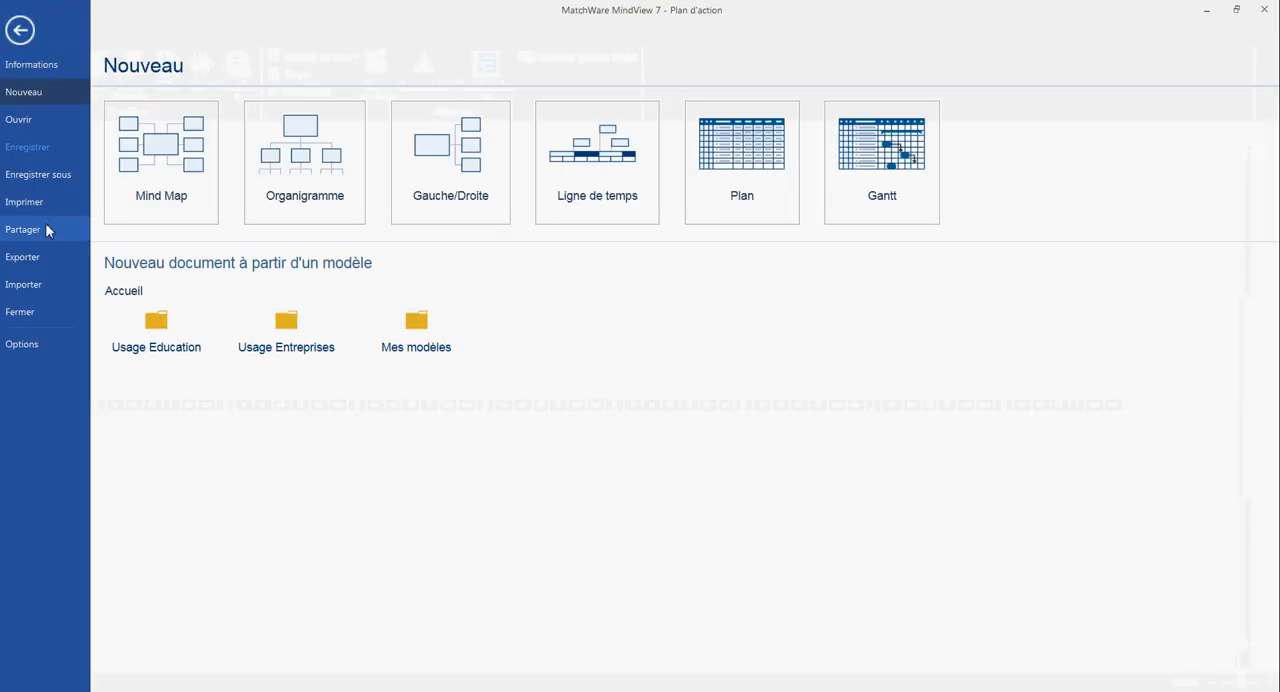
{"action": "left_click", "coordinate": [36, 263]}
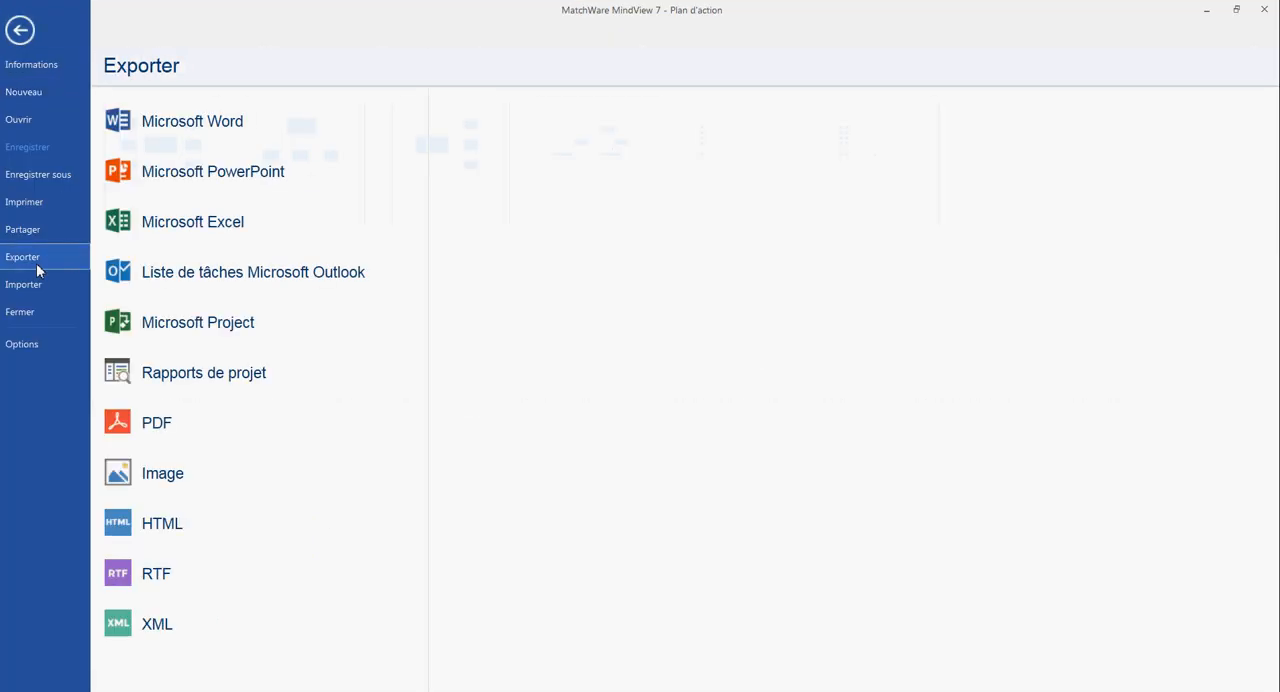
{"action": "left_click", "coordinate": [205, 323]}
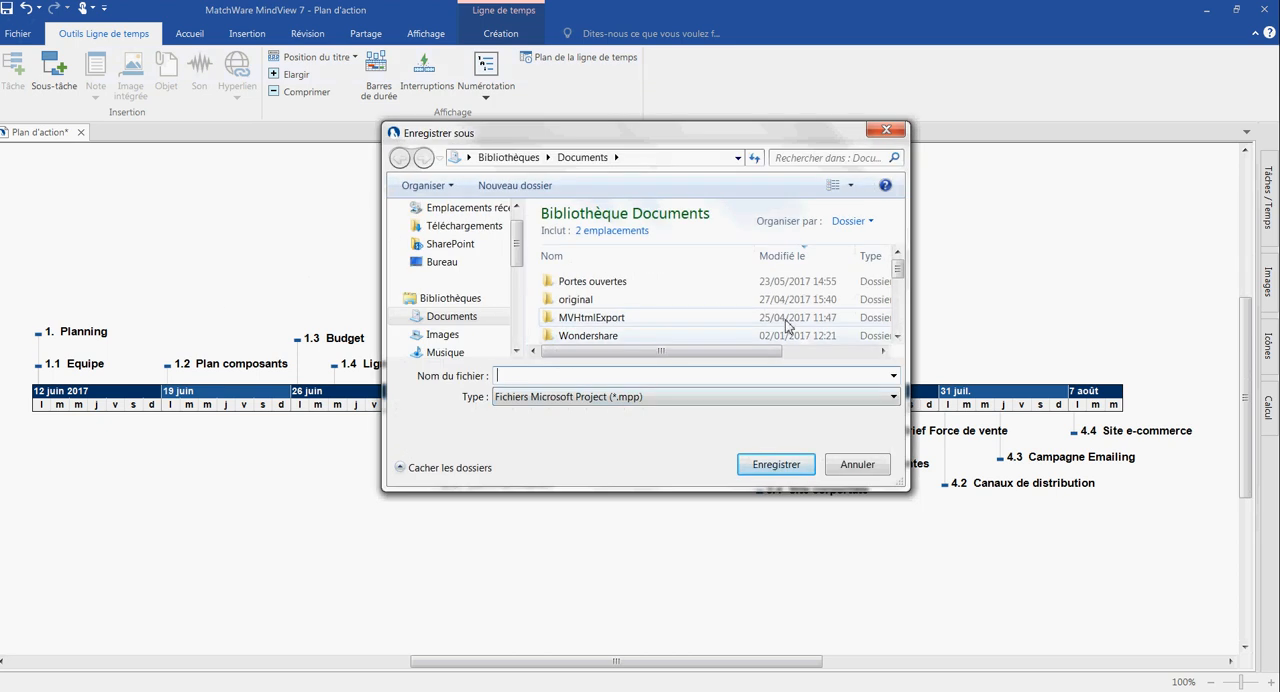
{"action": "type", "text": "plan"}
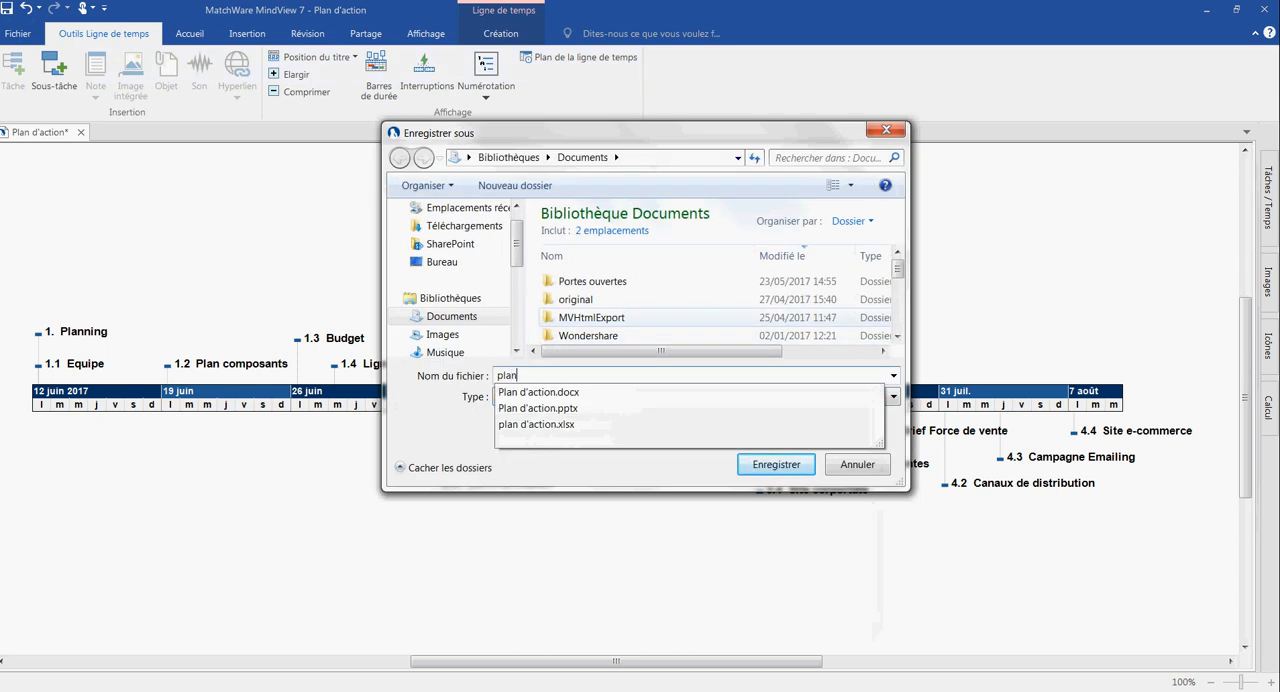
{"action": "type", "text": " d'action"}
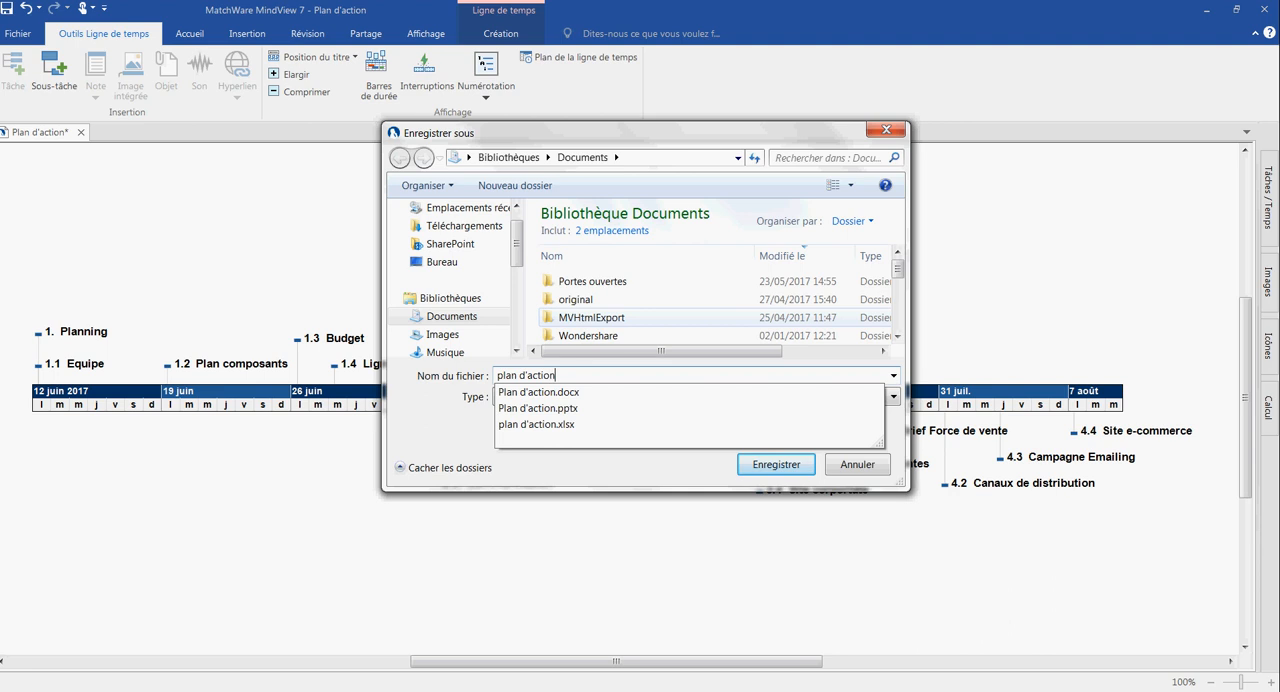
{"action": "left_click", "coordinate": [790, 468]}
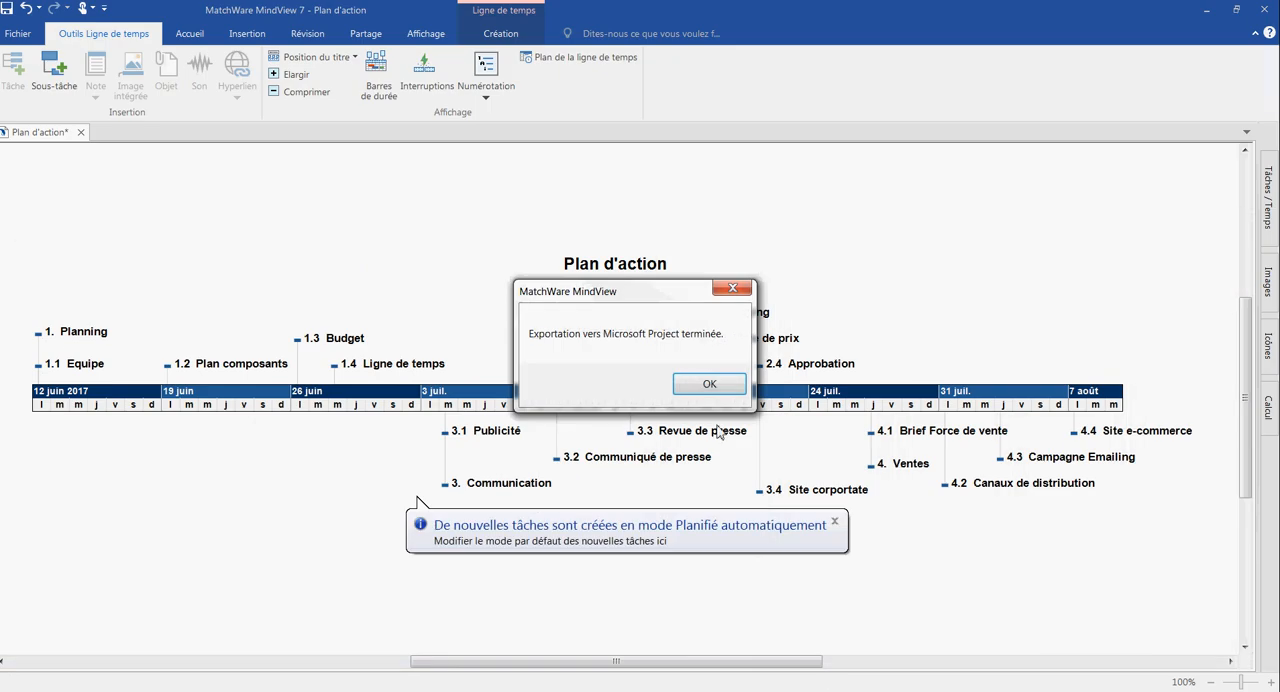
{"action": "left_click", "coordinate": [709, 384]}
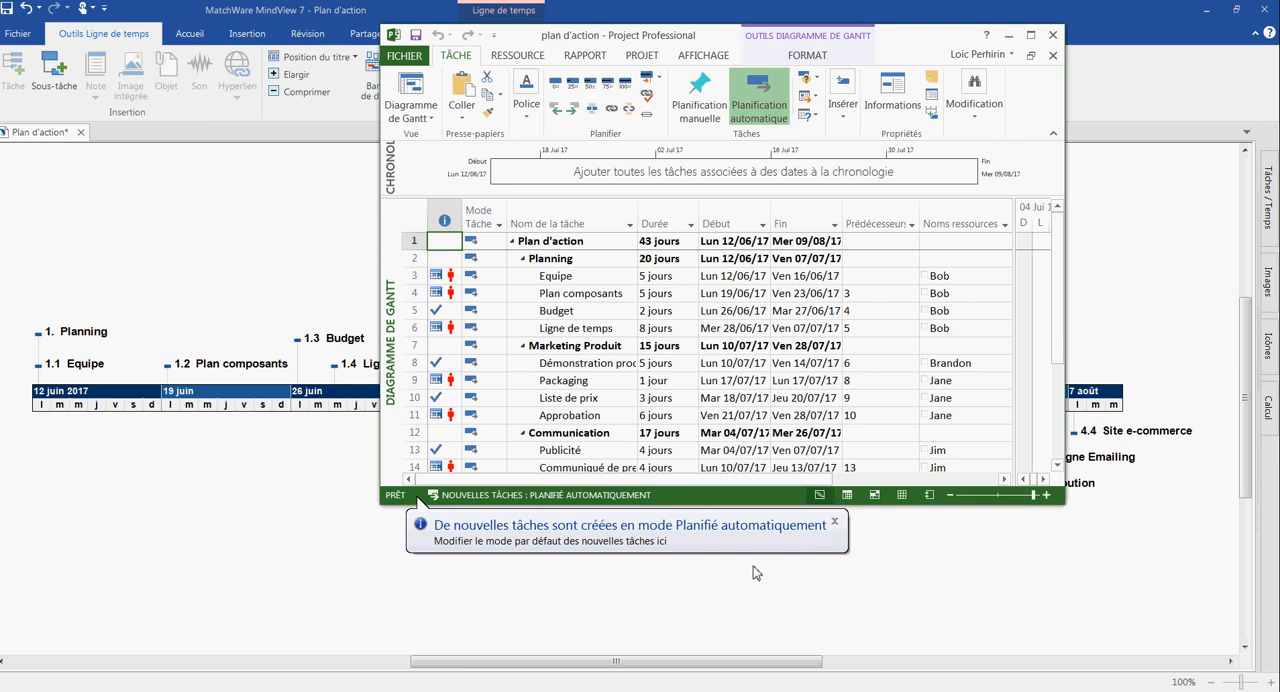
{"action": "left_click", "coordinate": [1030, 34]}
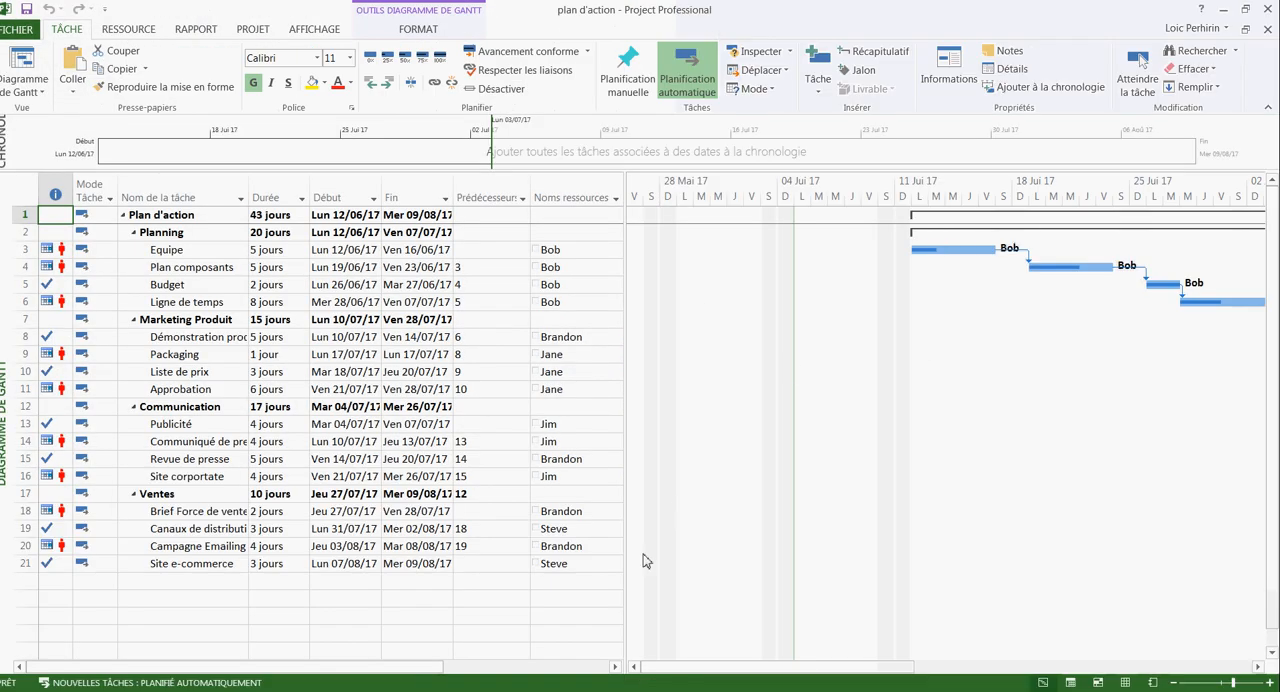
{"action": "left_click_drag", "start_coordinate": [706, 666], "coordinate": [814, 665]}
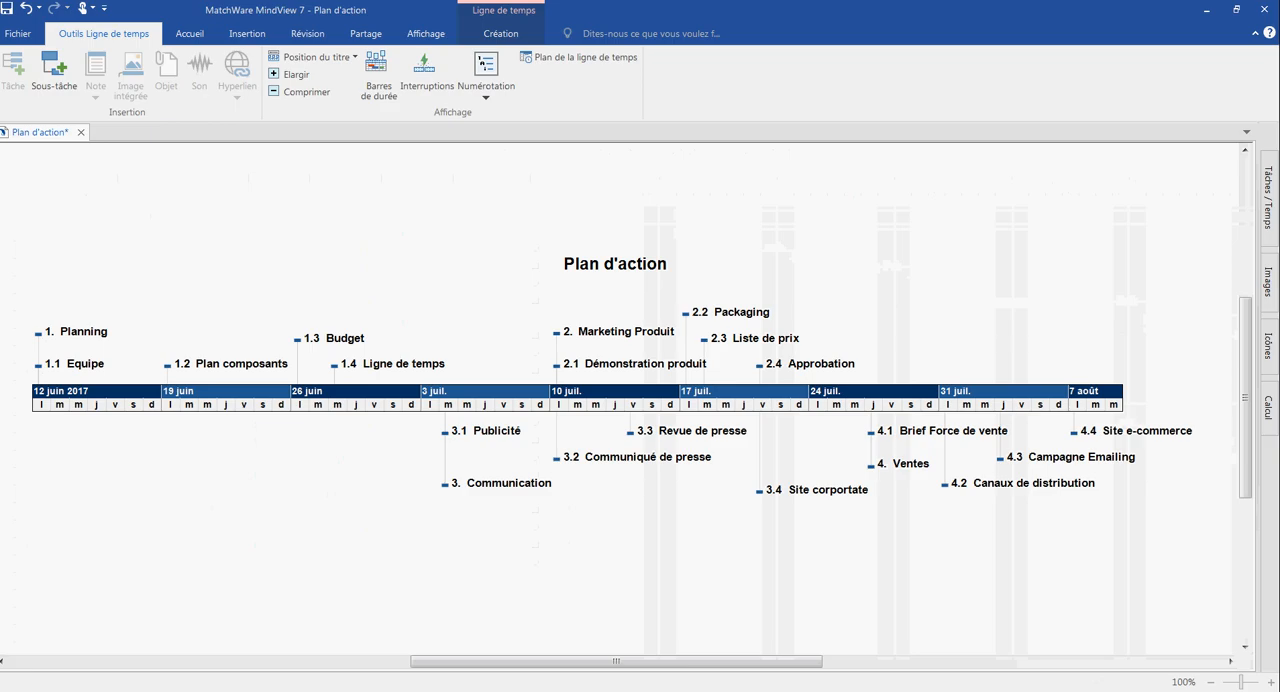
- Check which file formats MindView can import, and return to the timeline
{"action": "left_click", "coordinate": [18, 34]}
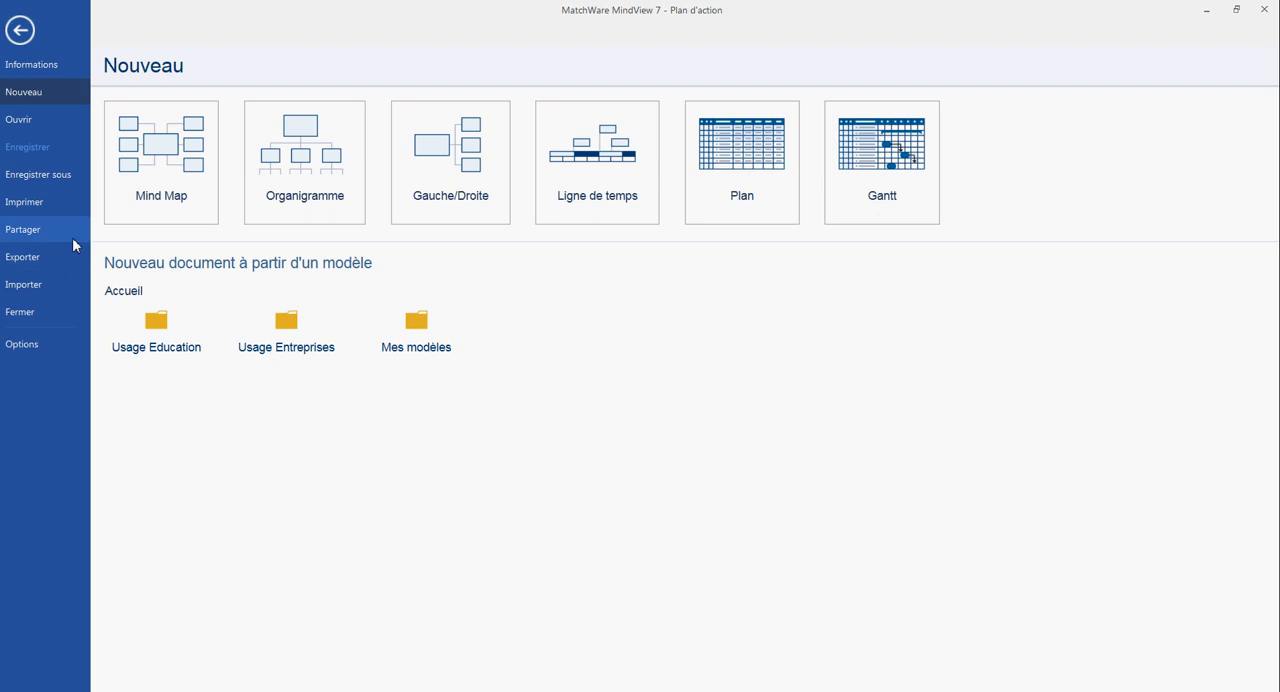
{"action": "left_click", "coordinate": [57, 288]}
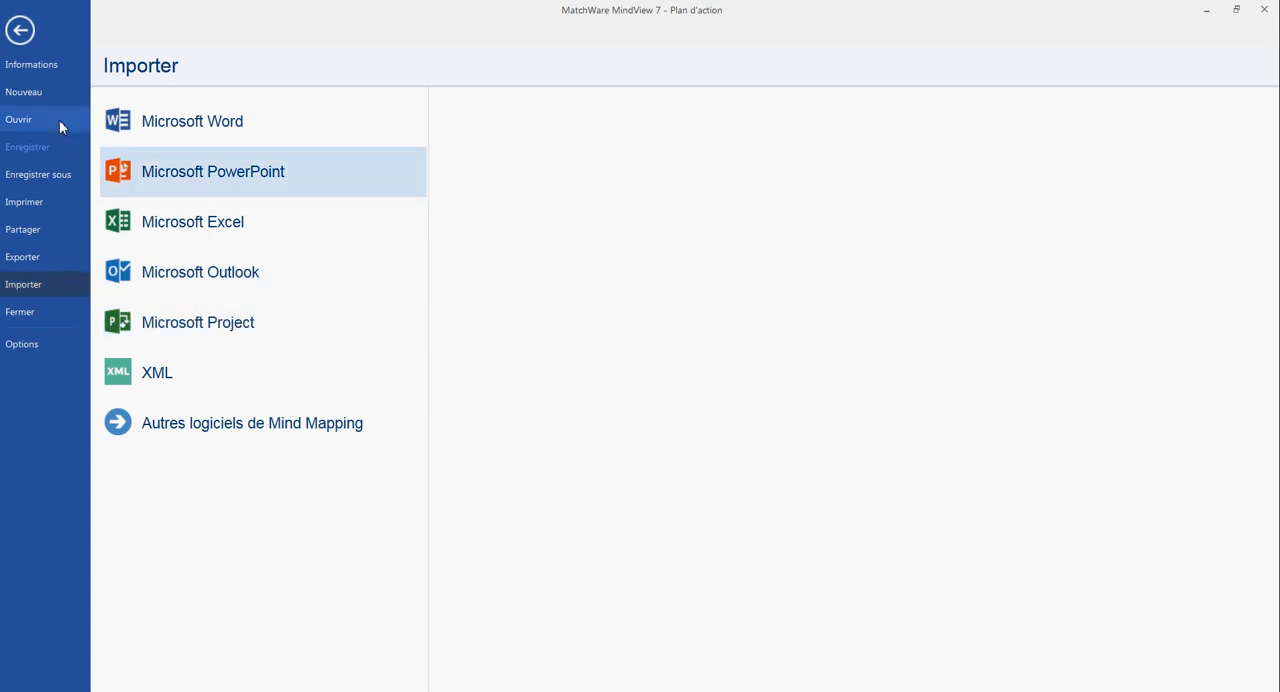
{"action": "left_click", "coordinate": [20, 30]}
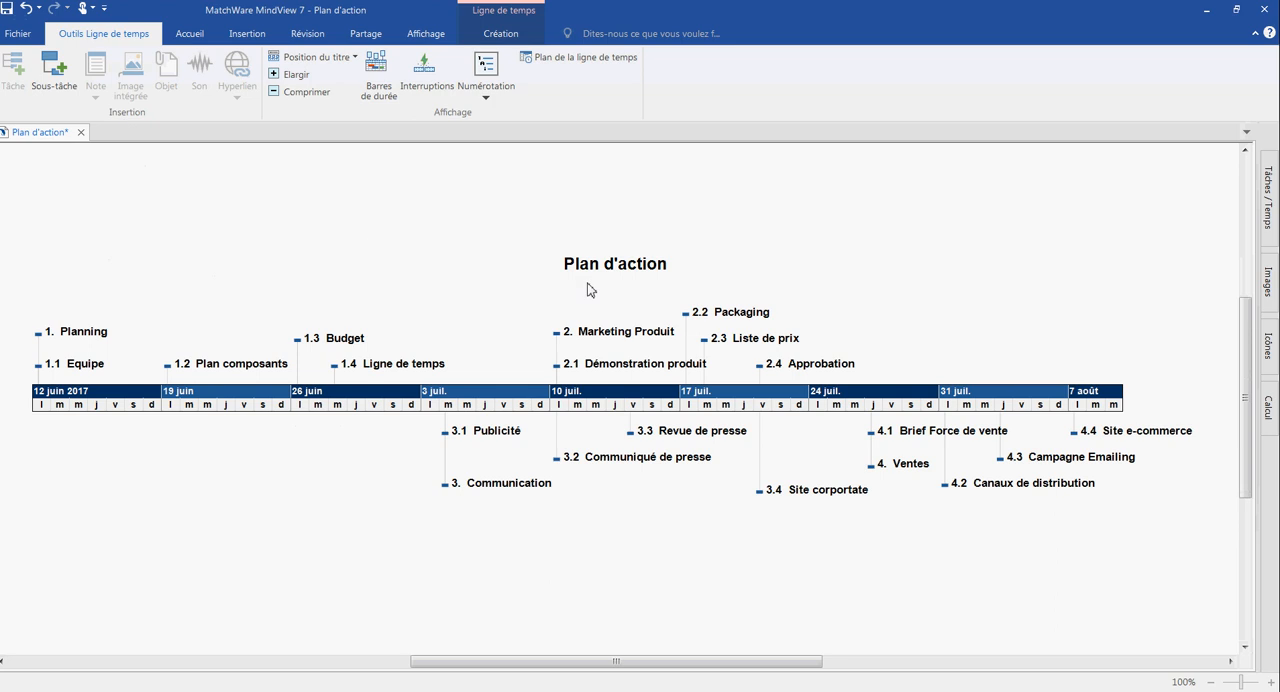
- Review the list of project resources from the task and time settings, and close it without changes
{"action": "right_click", "coordinate": [328, 202]}
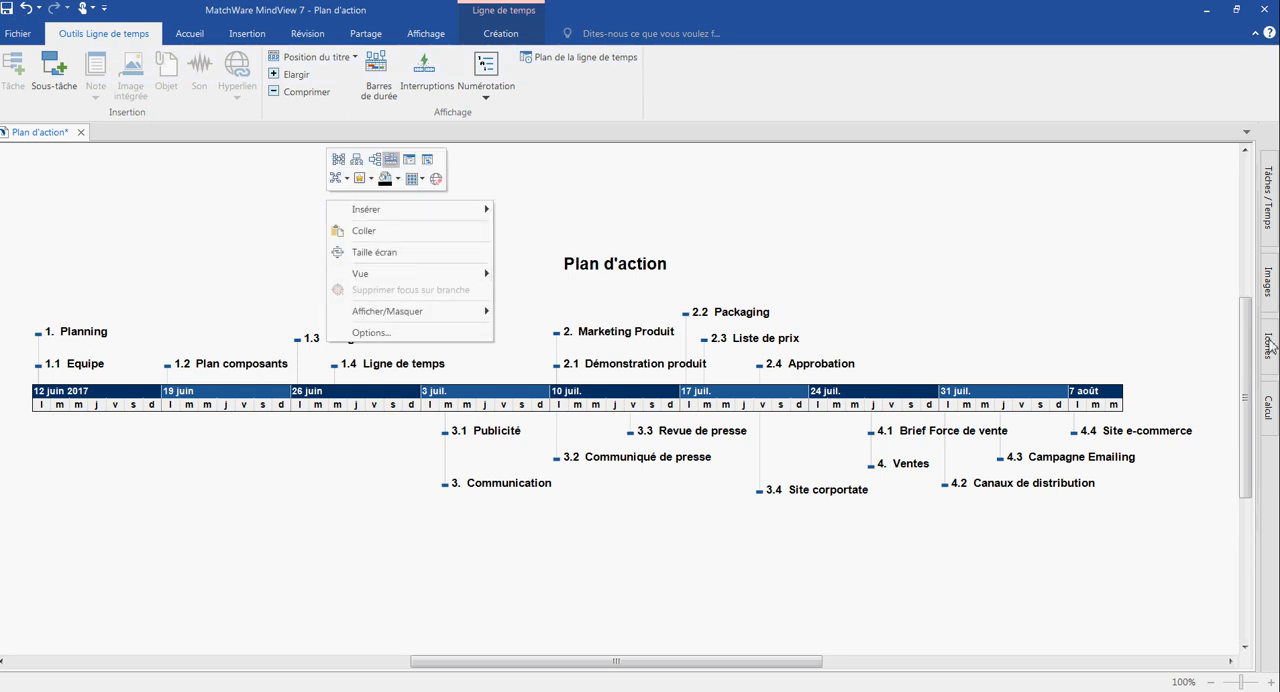
{"action": "left_click", "coordinate": [1272, 196]}
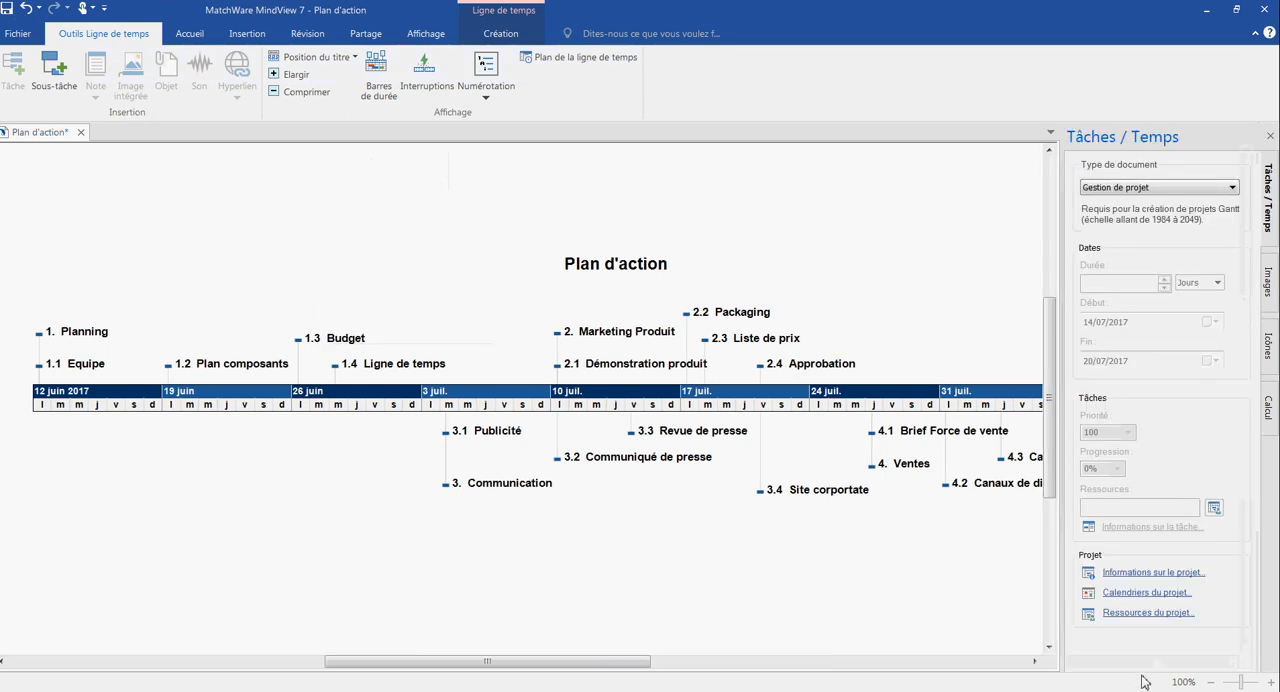
{"action": "left_click", "coordinate": [1140, 613]}
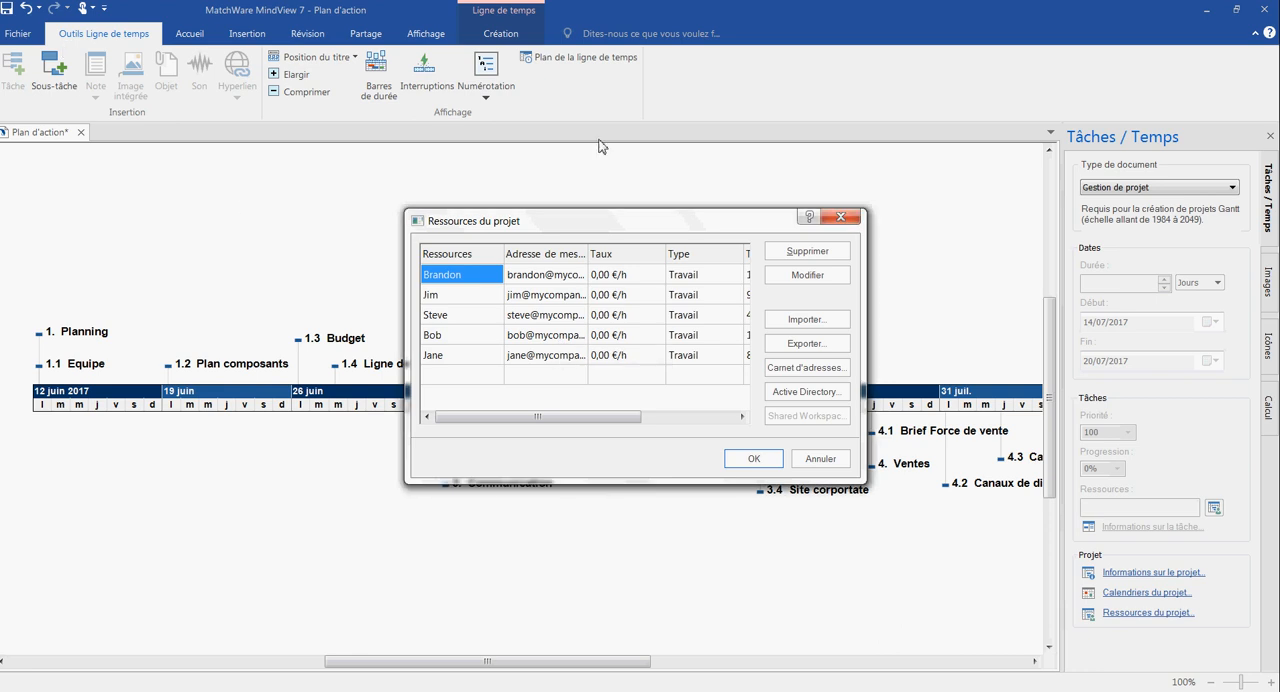
{"action": "left_click", "coordinate": [838, 220]}
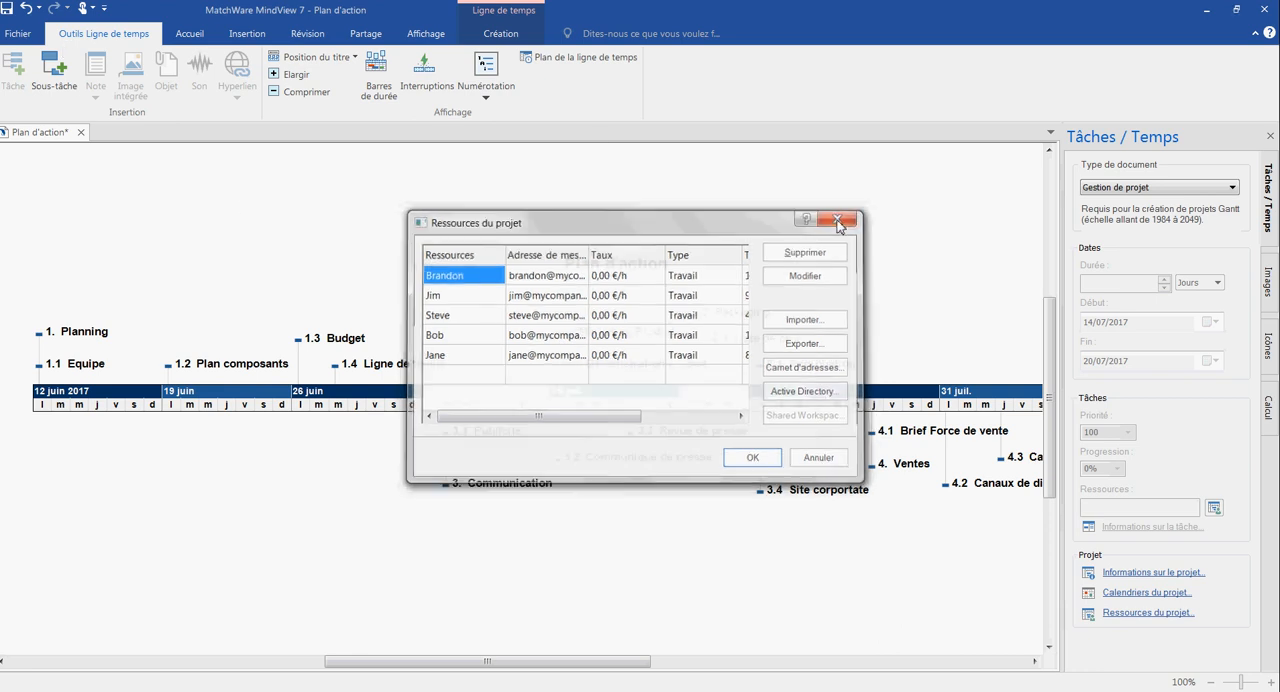
- Export the project reports as Rapports_projet_MindView.html and display them in the browser
{"action": "left_click", "coordinate": [24, 37]}
{"action": "left_click", "coordinate": [29, 258]}
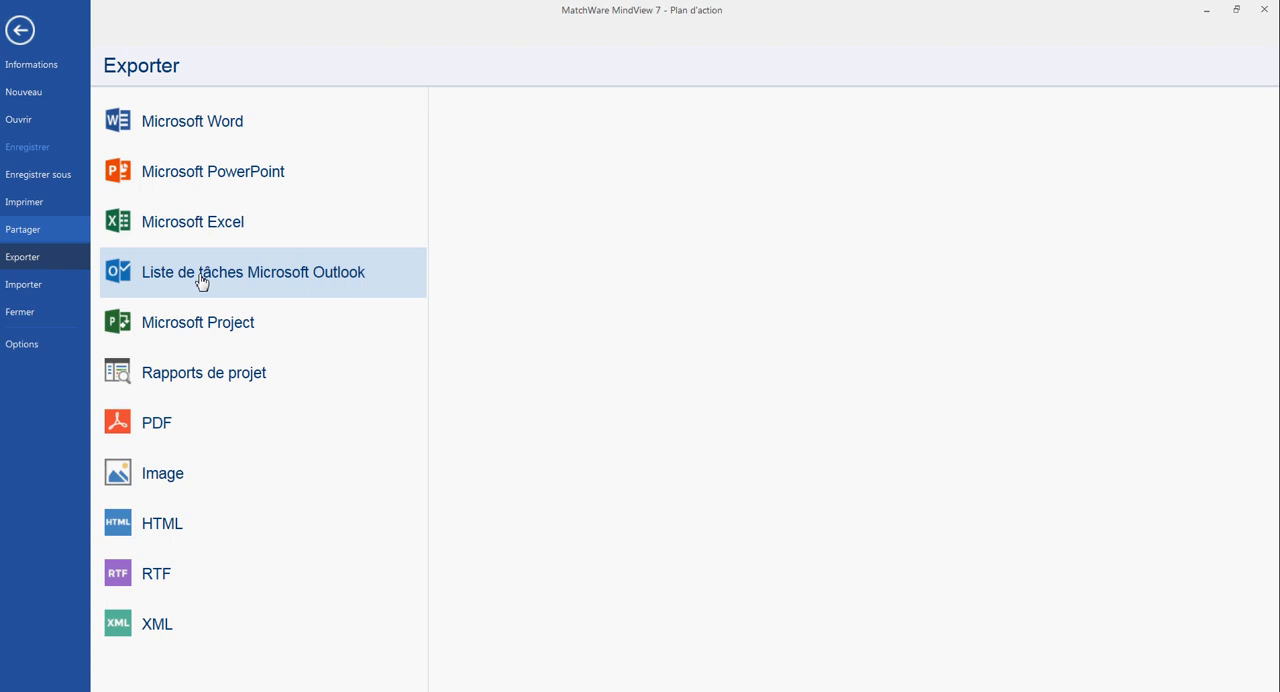
{"action": "left_click", "coordinate": [255, 373]}
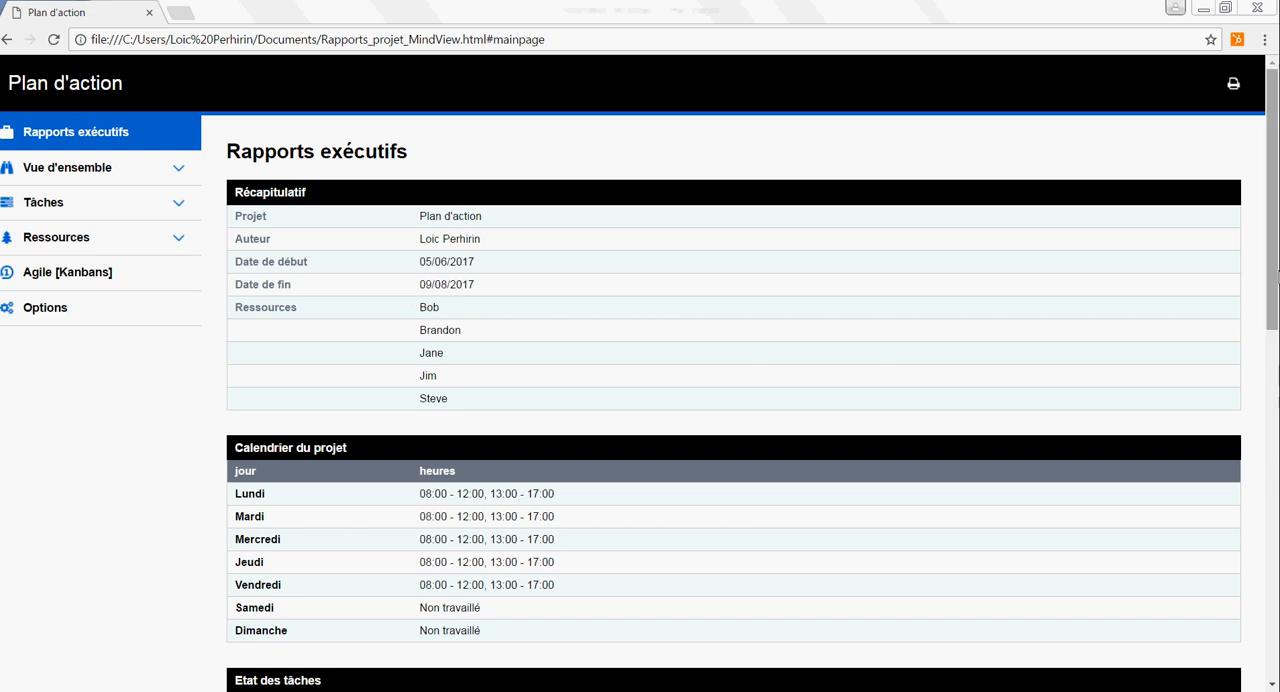
- Review the executive reports and the available overview reports, and open the full task list report
{"action": "left_click_drag", "start_coordinate": [1277, 276], "coordinate": [1272, 586]}
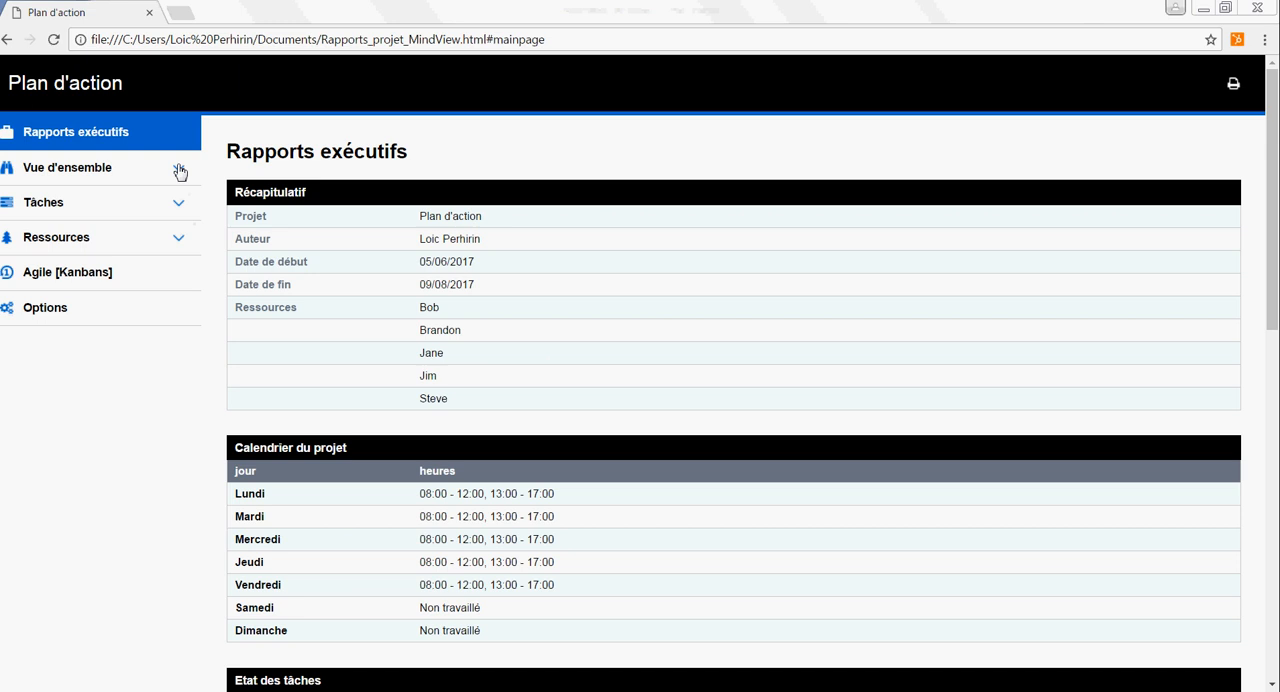
{"action": "left_click", "coordinate": [179, 171]}
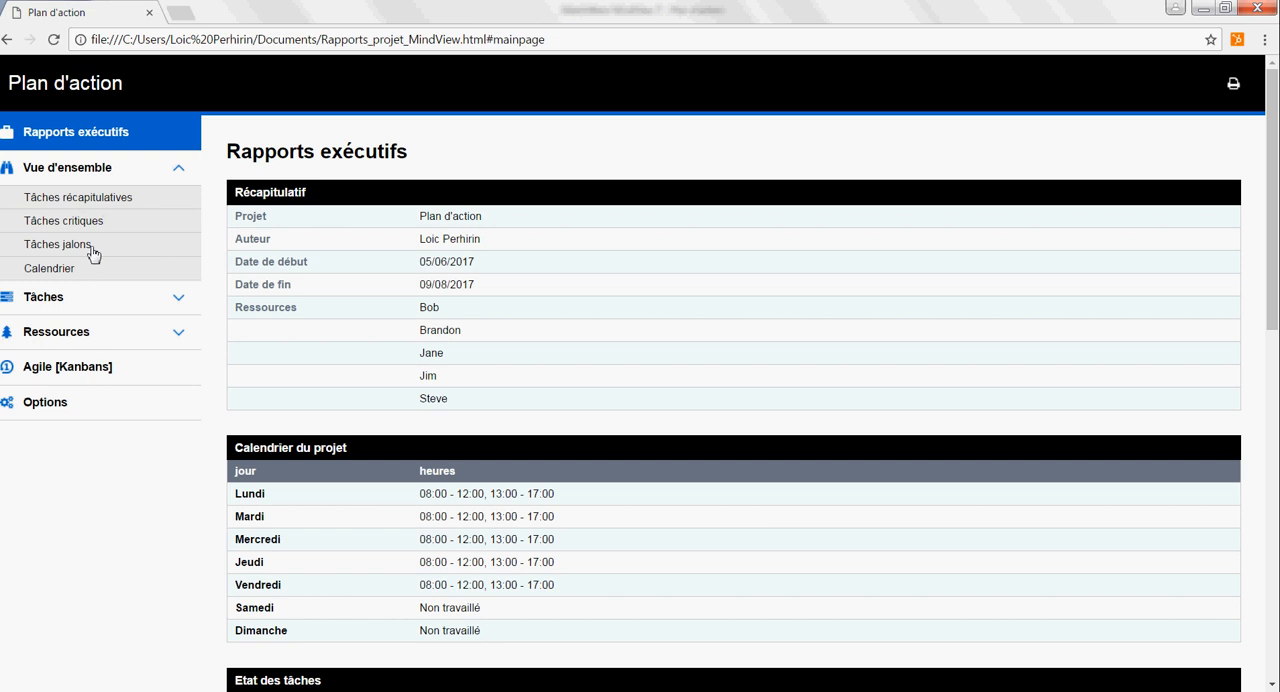
{"action": "left_click", "coordinate": [112, 306]}
{"action": "left_click", "coordinate": [100, 332]}
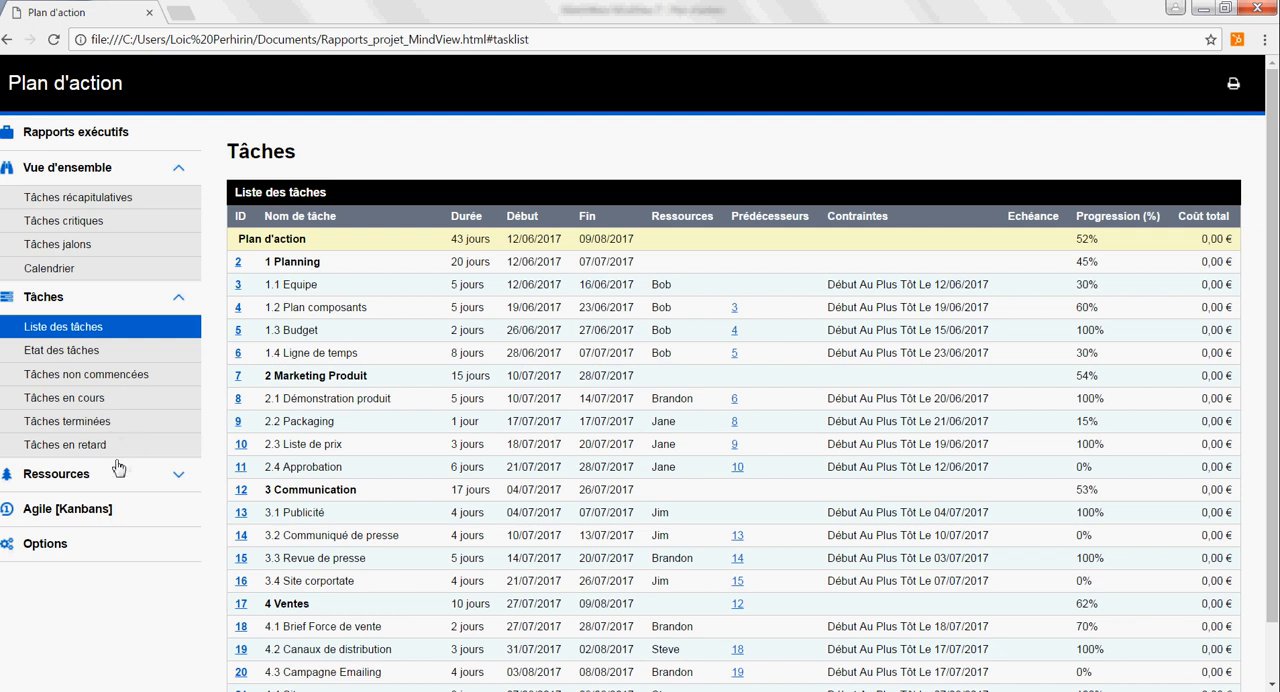
- Open the resource allocation report and expand the assigned tasks of the first three resources
{"action": "left_click", "coordinate": [178, 476]}
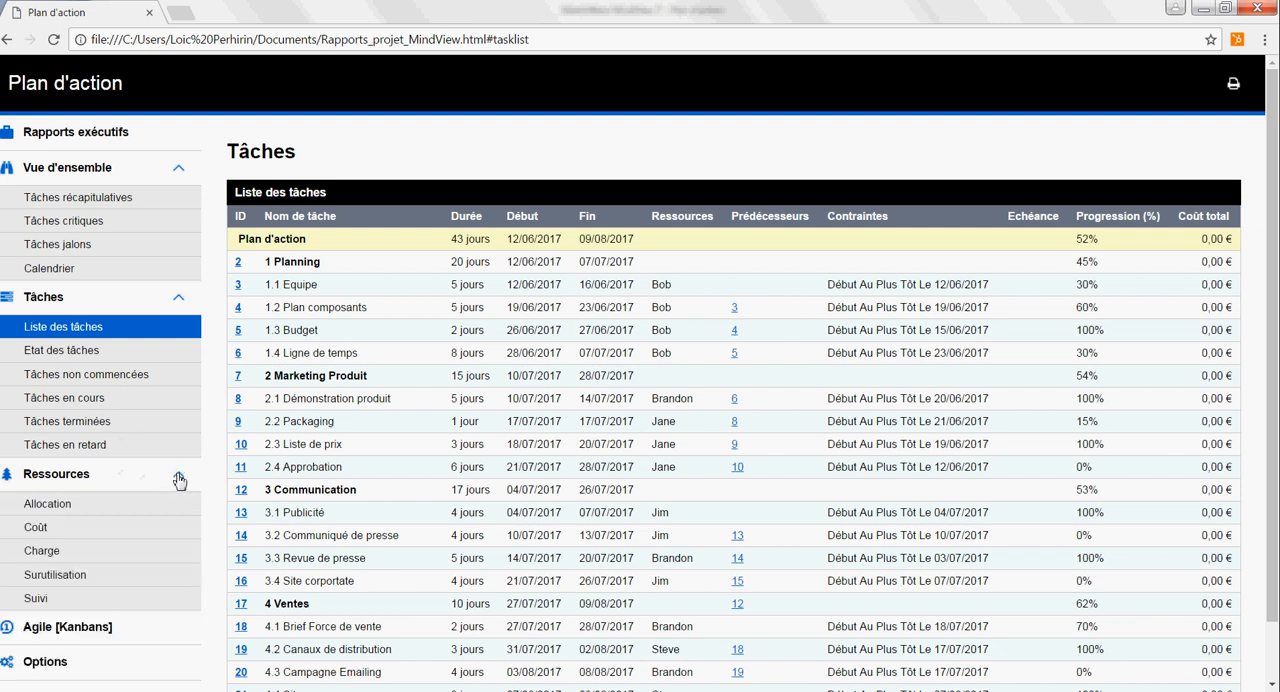
{"action": "left_click", "coordinate": [89, 510]}
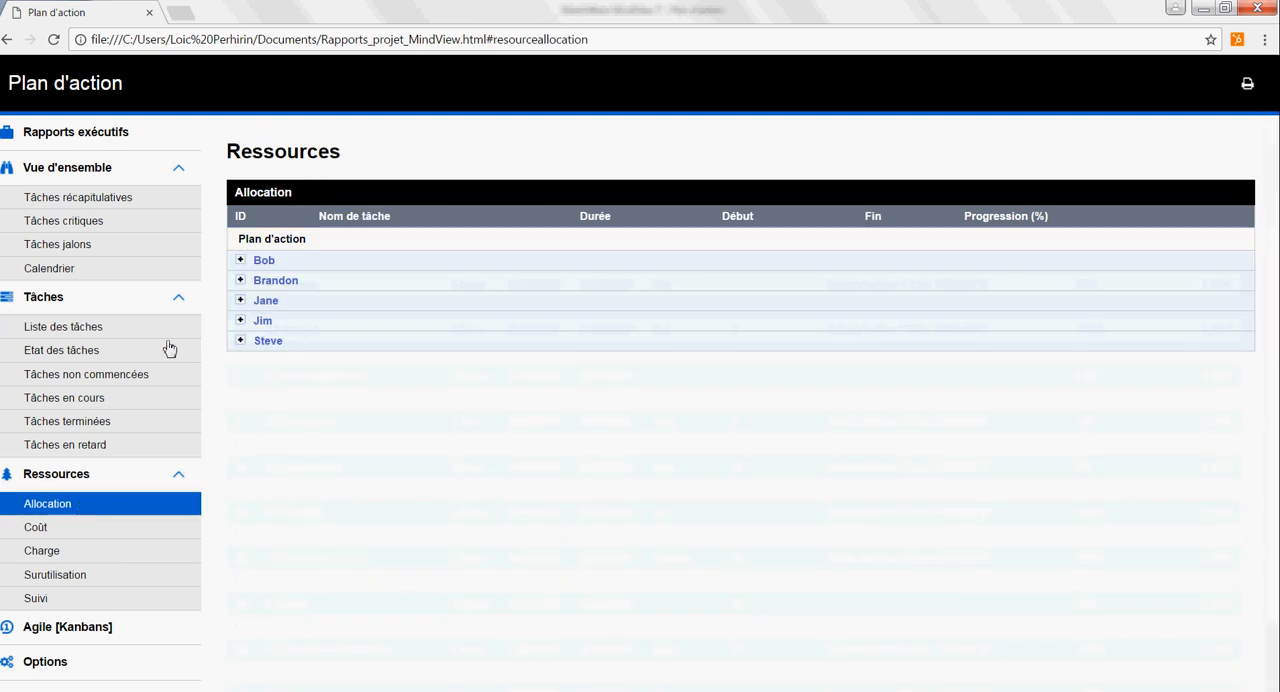
{"action": "left_click", "coordinate": [241, 261]}
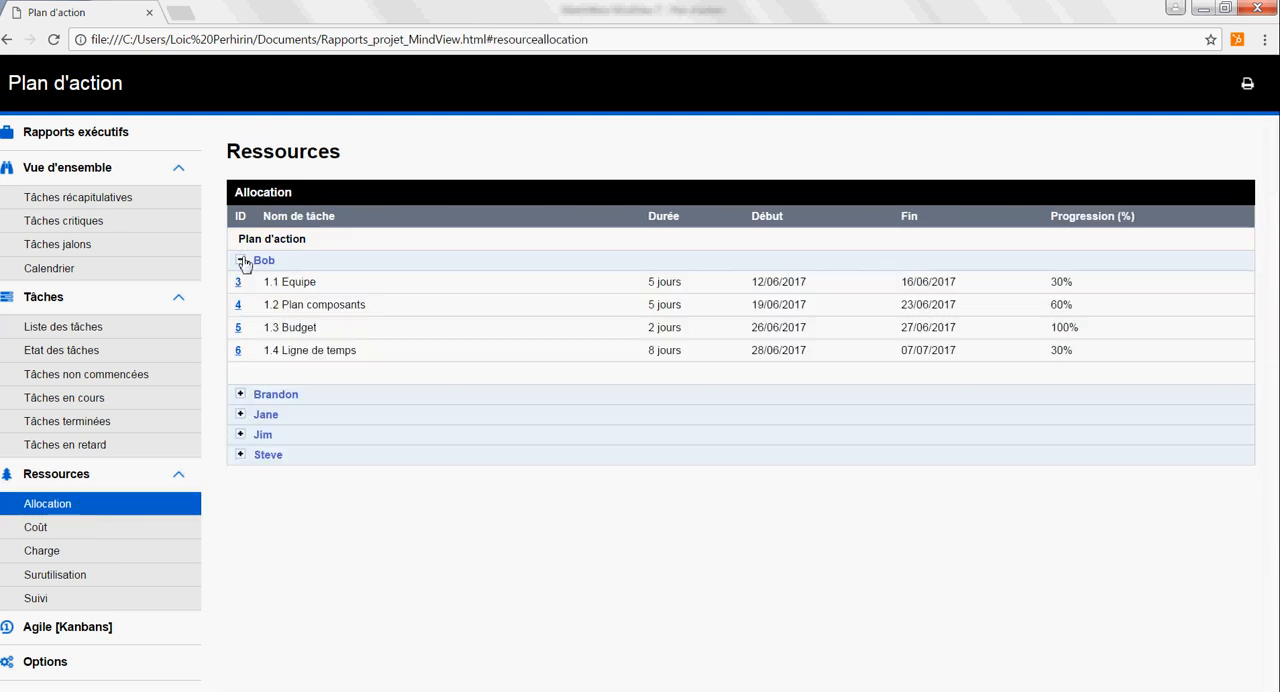
{"action": "left_click", "coordinate": [241, 396]}
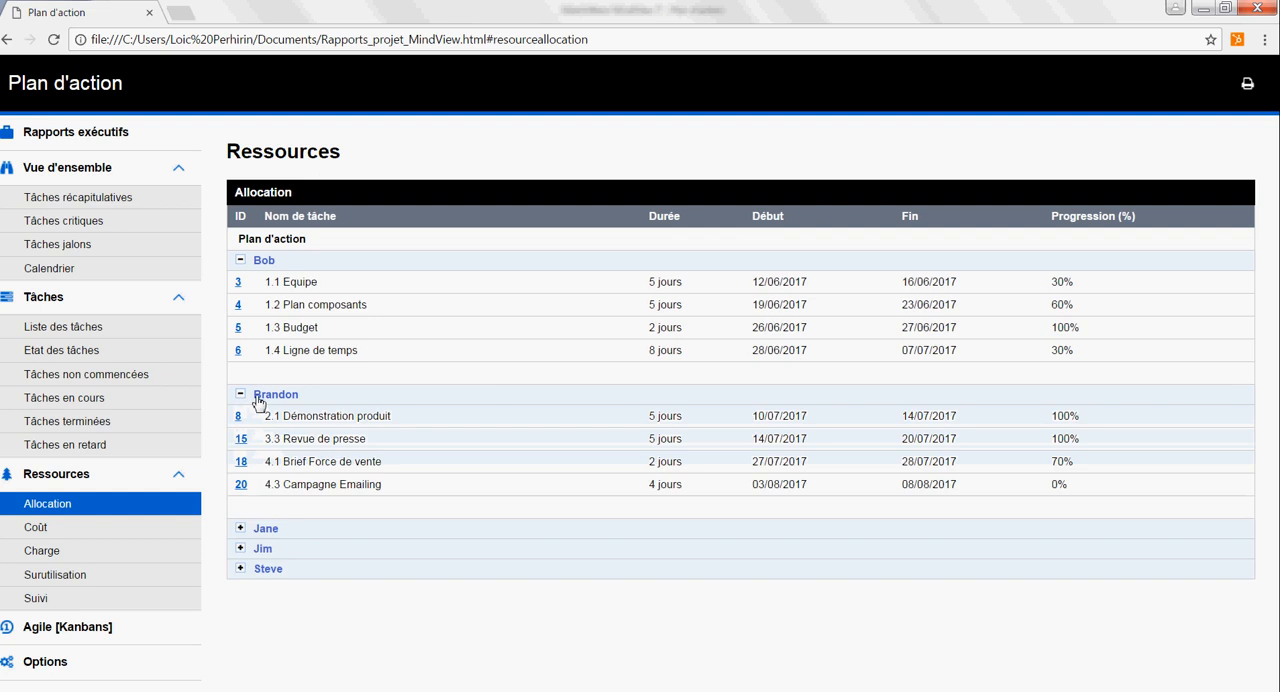
{"action": "left_click", "coordinate": [240, 529]}
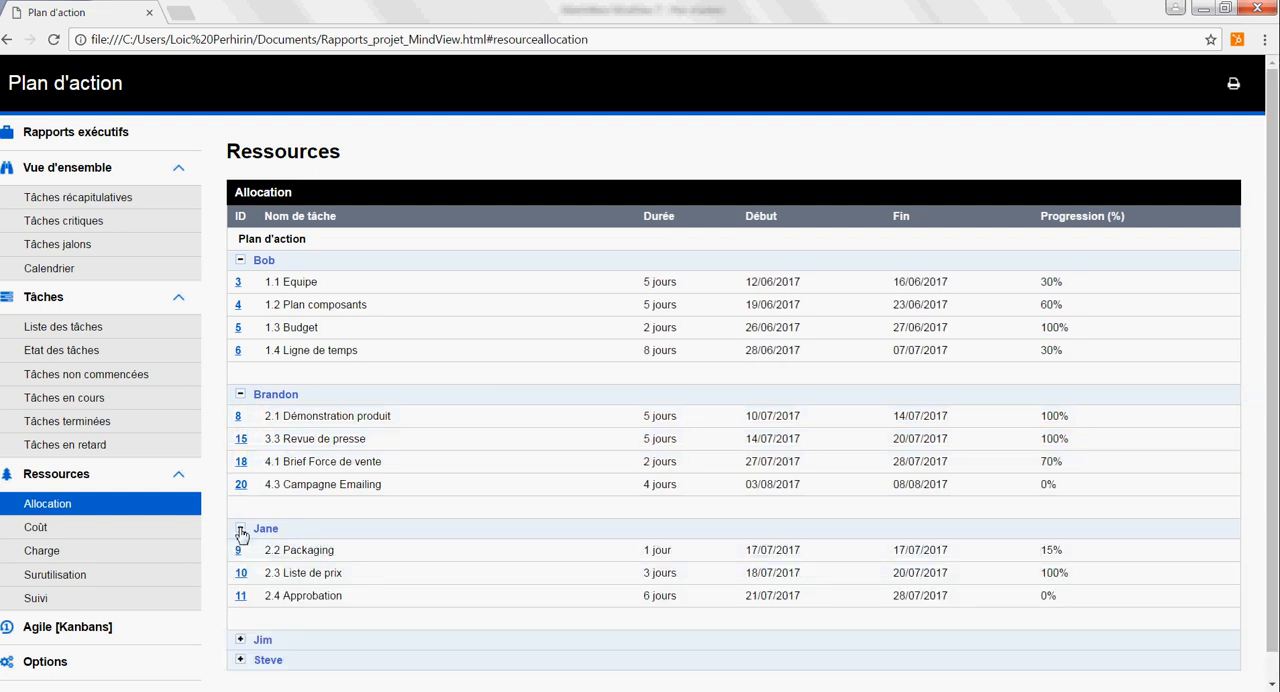